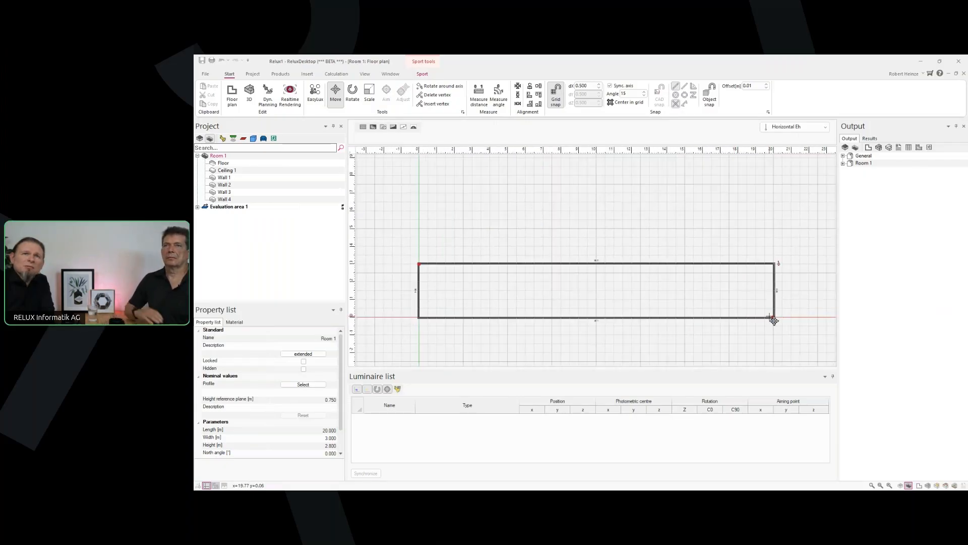
Step: Draw a zigzag escape route along the corridor through five points, starting near x 0.5 m, y 1.5 m and ending near the far short wall
left_click(693, 340)
scroll(618, 300, "up", 2)
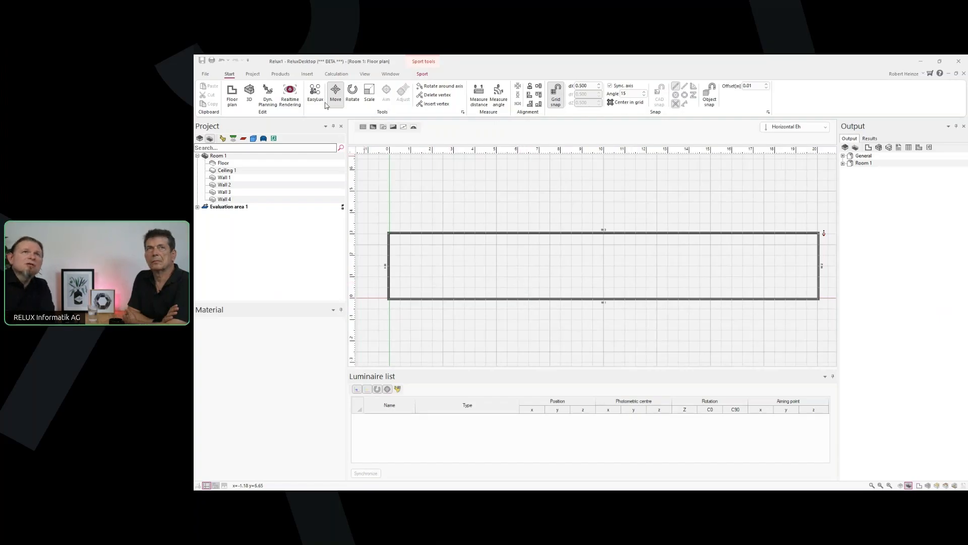
left_click(307, 74)
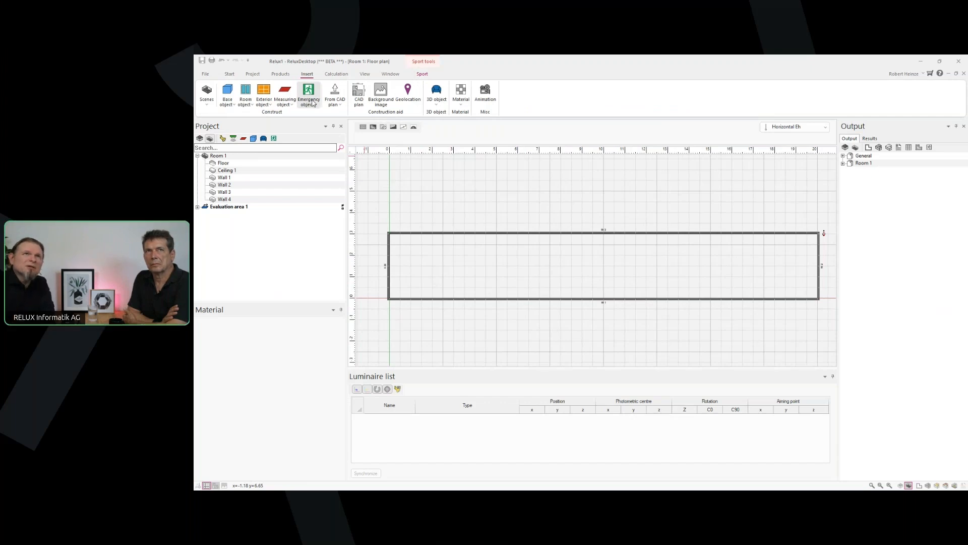
left_click(313, 105)
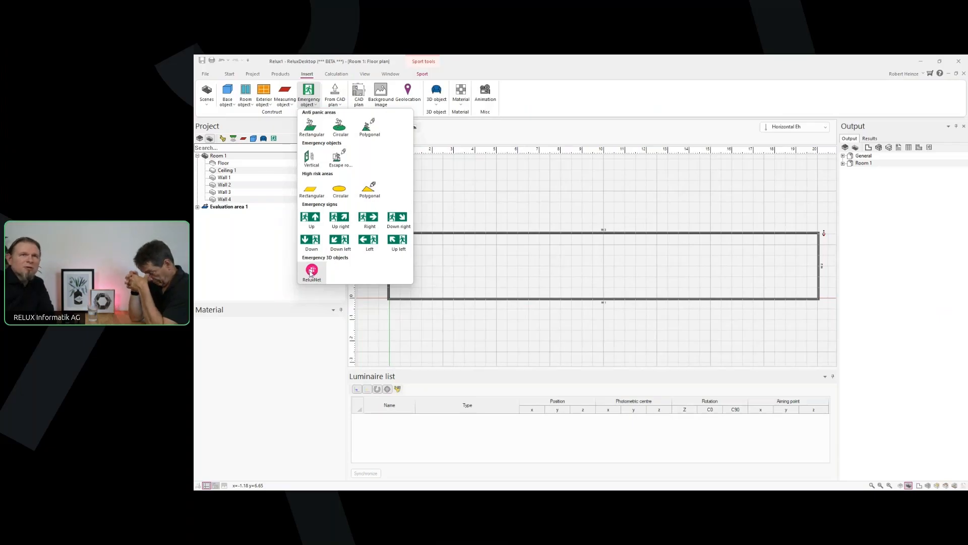
left_click(340, 166)
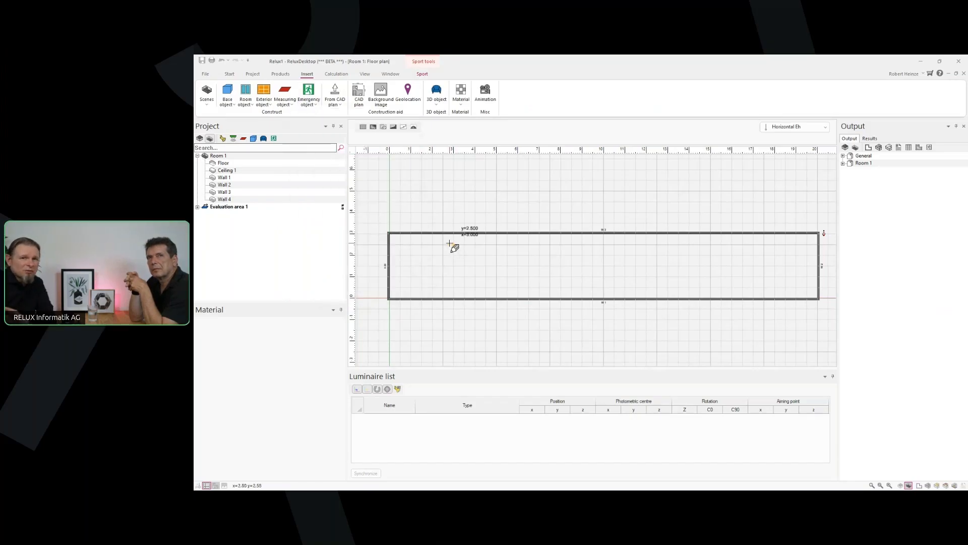
left_click(400, 266)
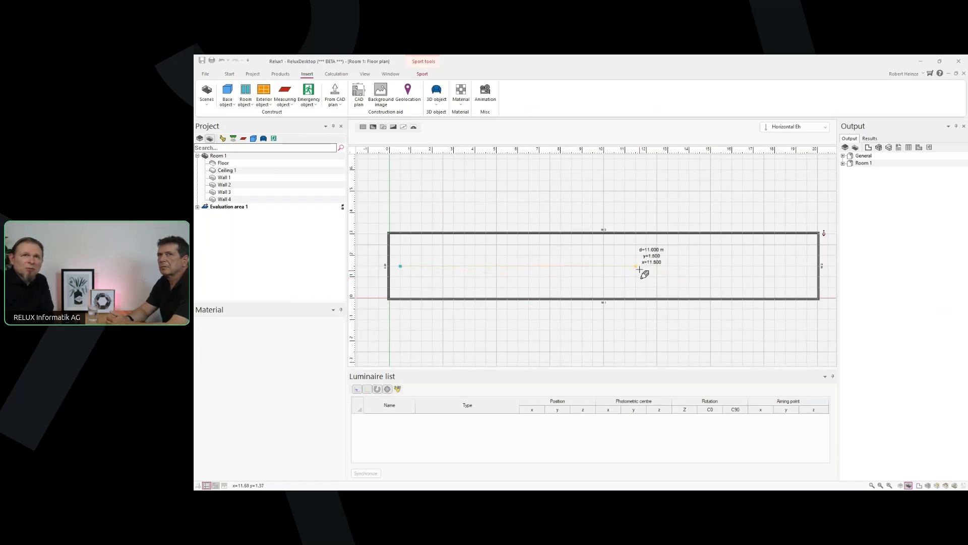
left_click(496, 255)
left_click(635, 287)
left_click(775, 255)
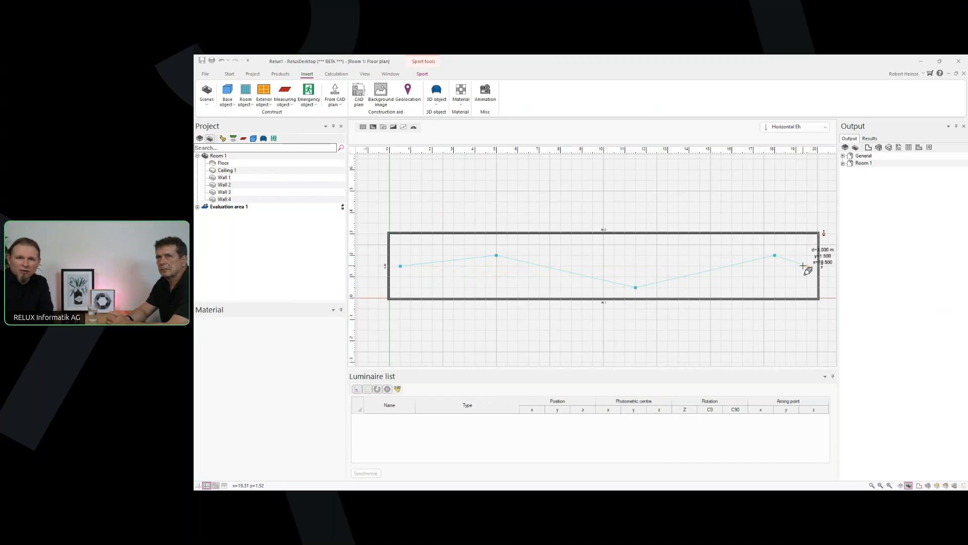
double_click(803, 266)
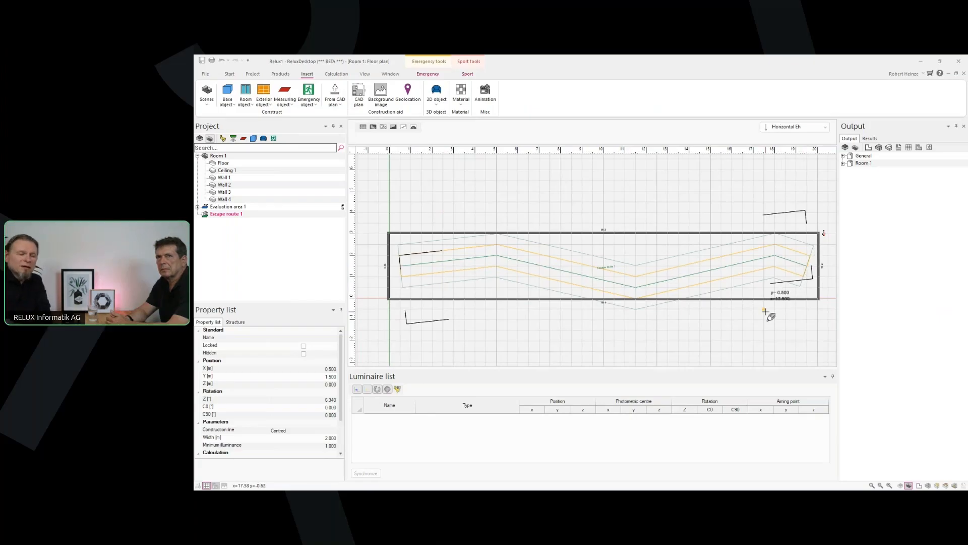
key("Escape")
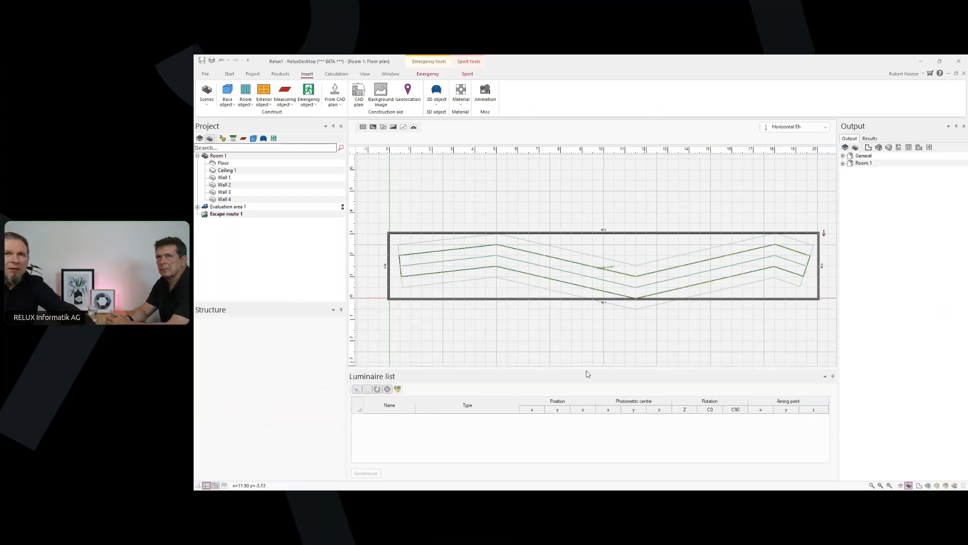
Step: Set the width of the zigzag escape route to 3 m
left_click(236, 214)
left_click(314, 416)
left_click(251, 415)
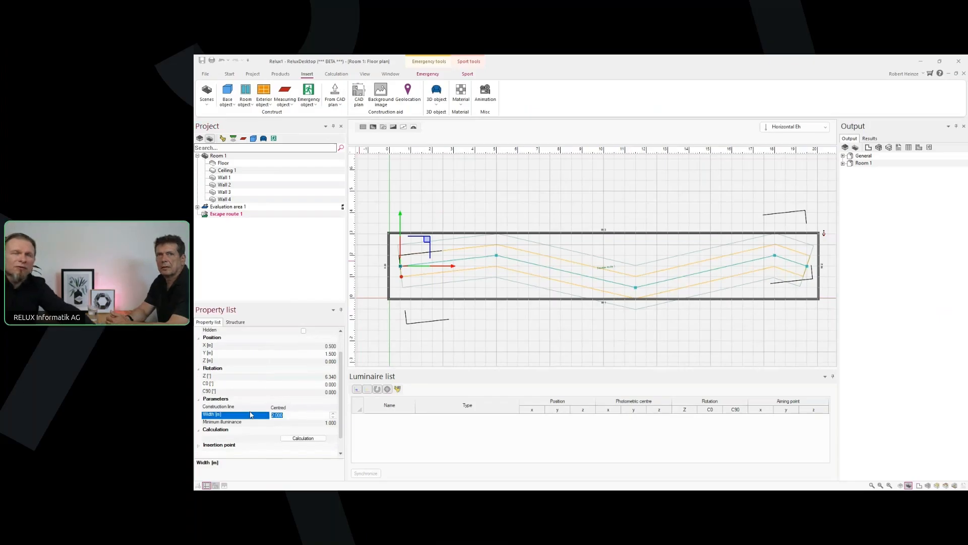
type("3")
key("Return")
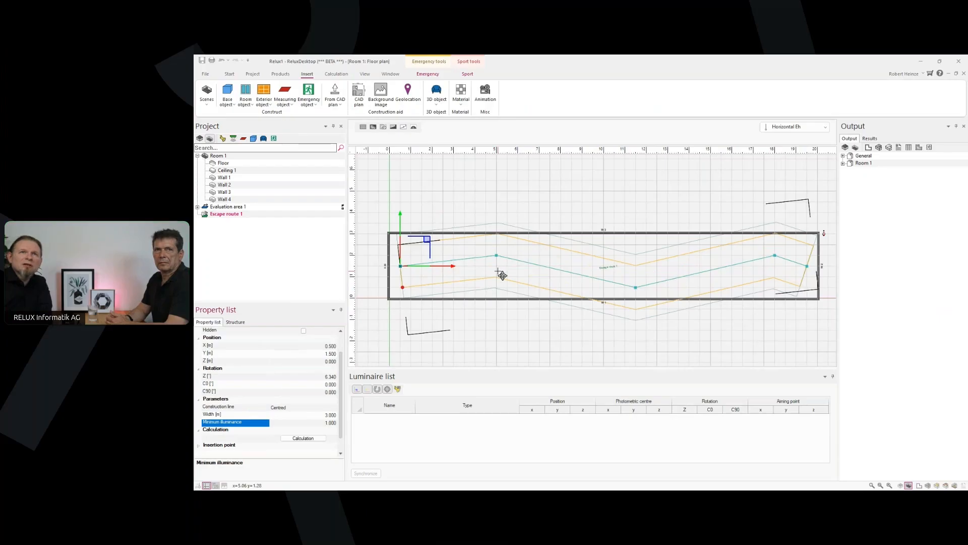
Step: Move the escape route's middle vertex up to about y 1.5 m, on the corridor's centreline
left_click(635, 288)
mouse_move(631, 253)
left_mouse_down()
mouse_move(631, 262)
mouse_move(630, 213)
mouse_move(634, 266)
left_mouse_up()
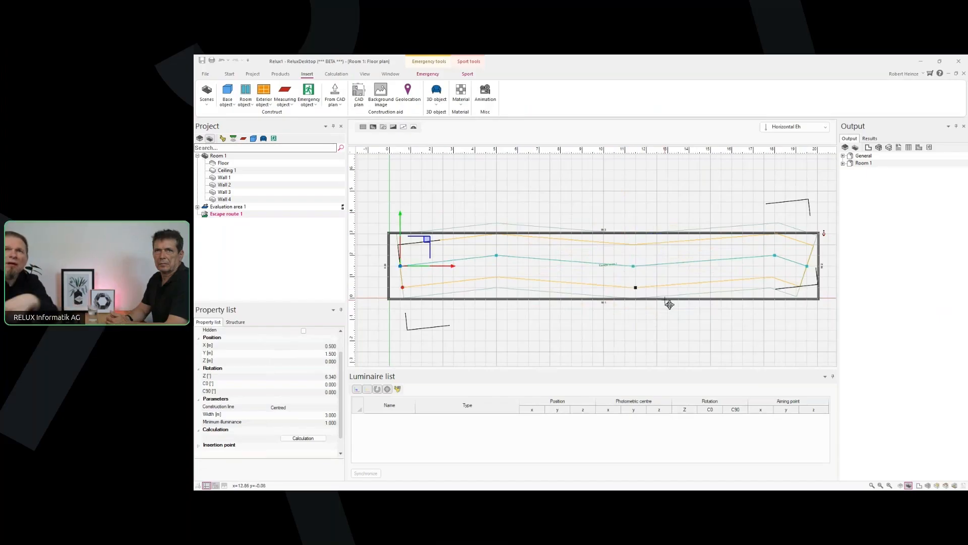
left_click(668, 304)
scroll(625, 287, "up", 2)
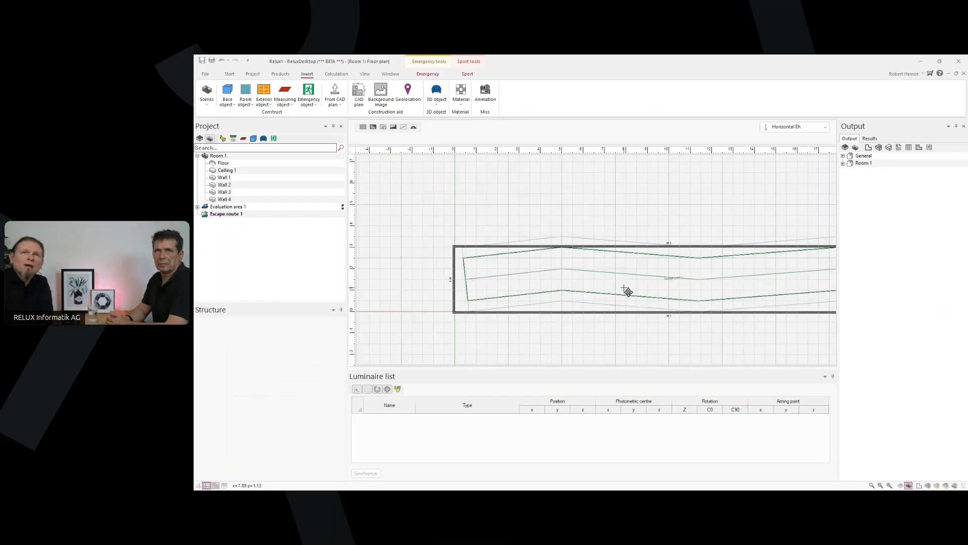
scroll(625, 288, "up", 1)
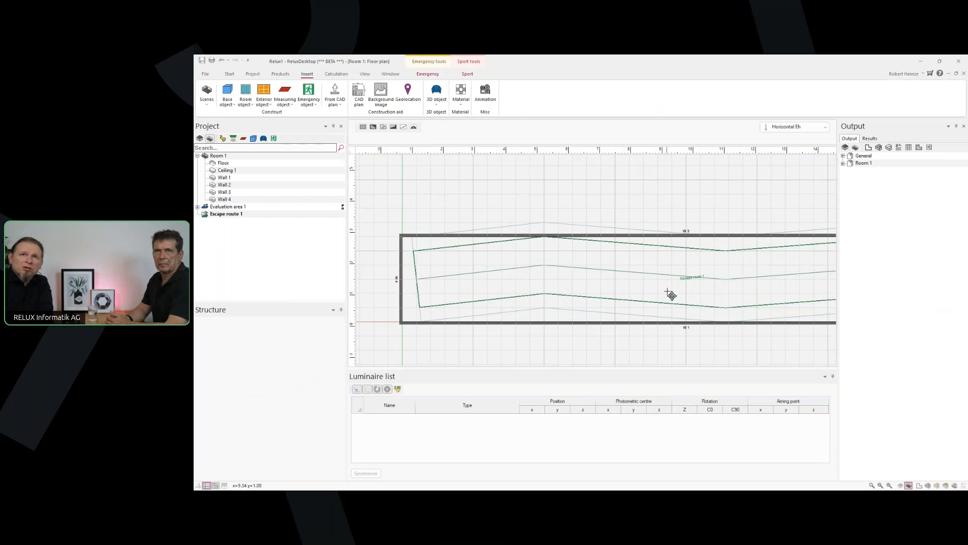
scroll(627, 290, "down", 3)
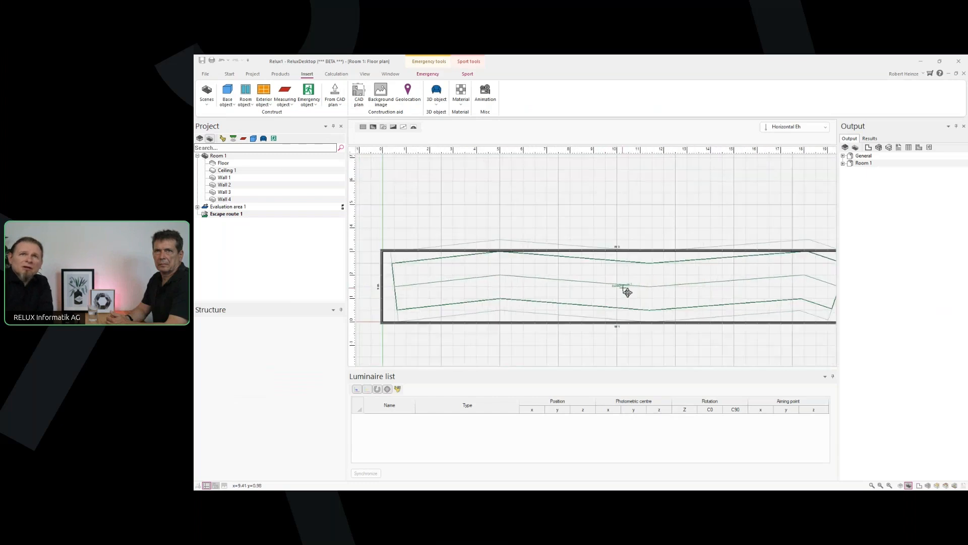
Step: Delete the escape route's three intermediate vertices, leaving only its start and end points
left_click(664, 290)
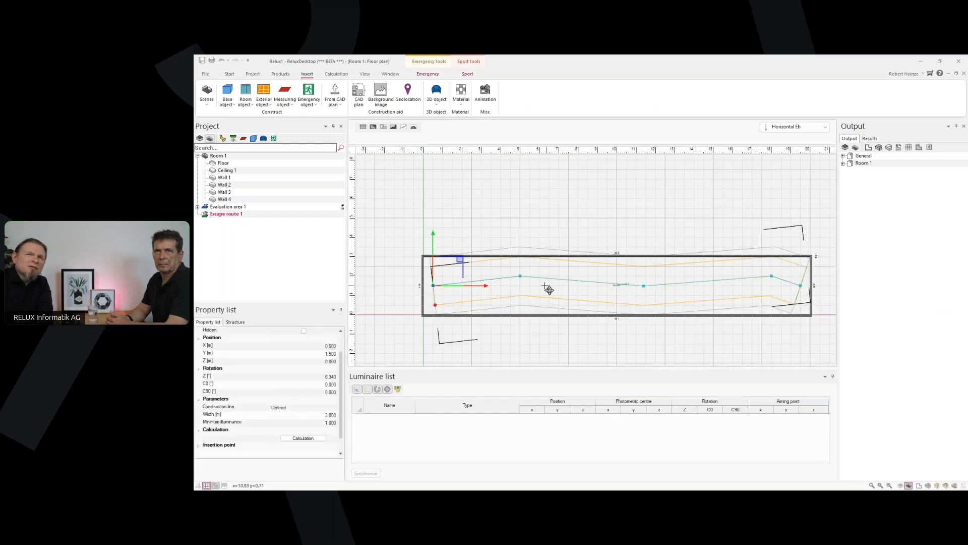
left_click(520, 277)
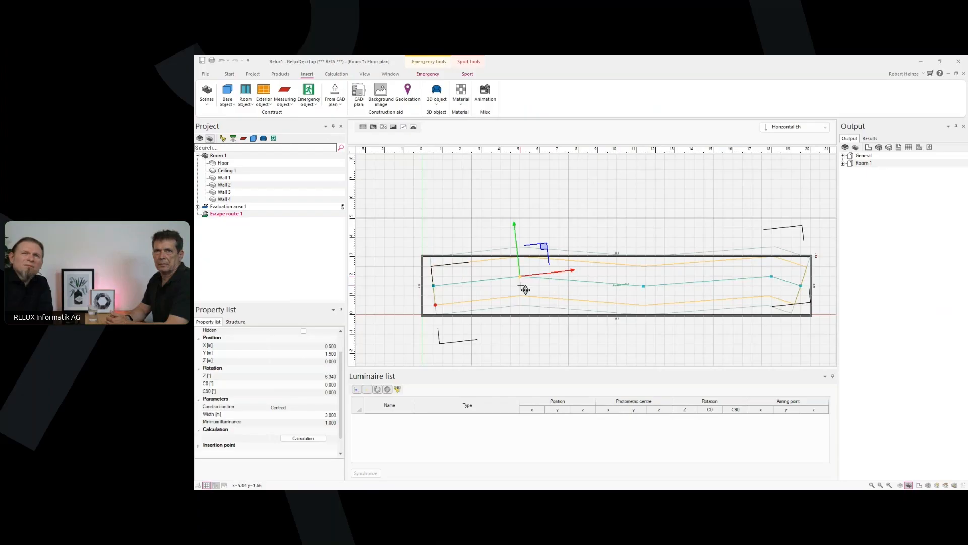
key("Delete")
left_click(644, 286)
key("Delete")
left_click(771, 276)
key("Delete")
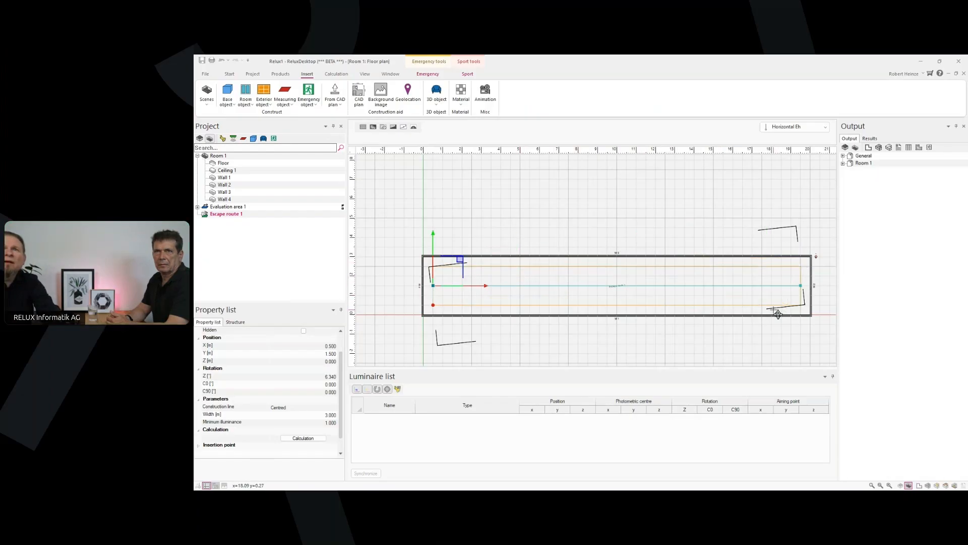
left_click(596, 323)
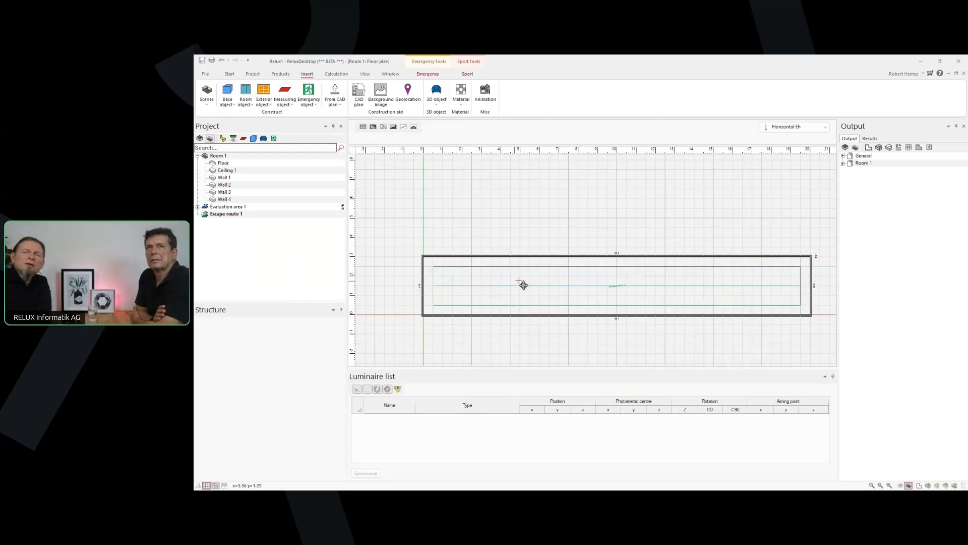
Step: Delete the straightened escape route and start drawing a new one
left_click(455, 269)
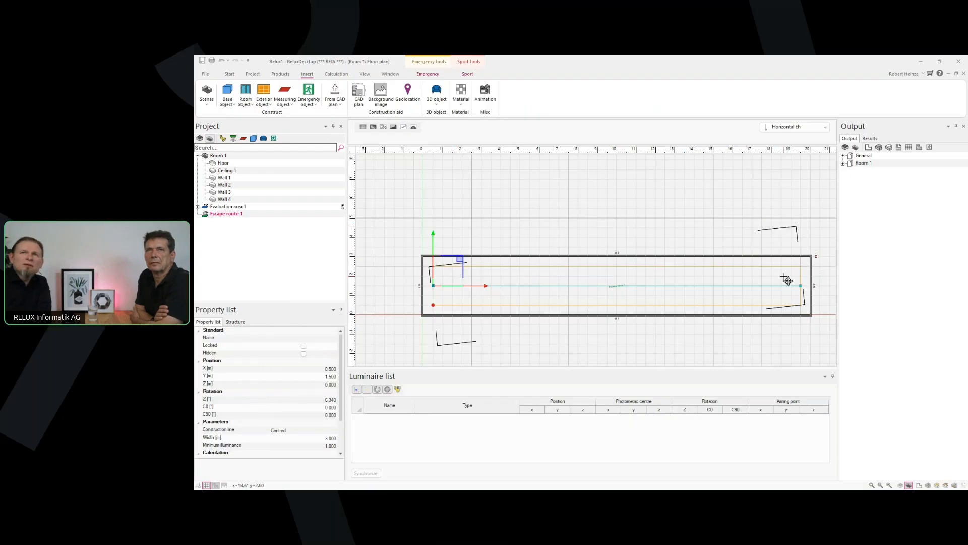
key("Delete")
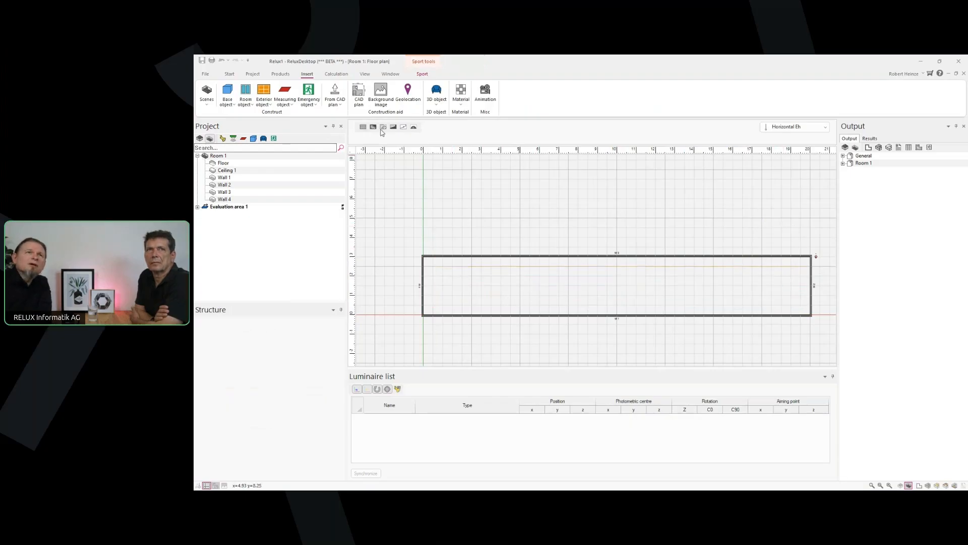
left_click(309, 97)
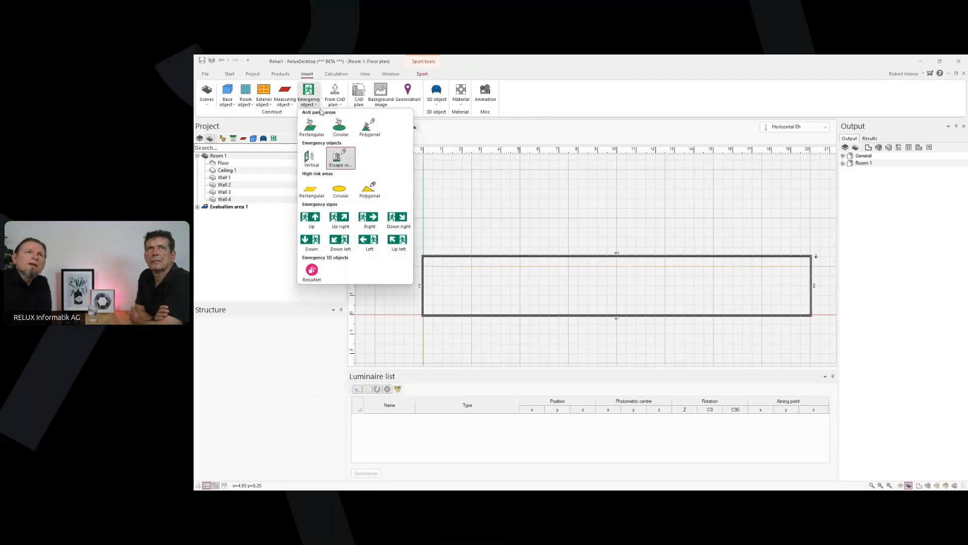
left_click(344, 159)
left_click(442, 286)
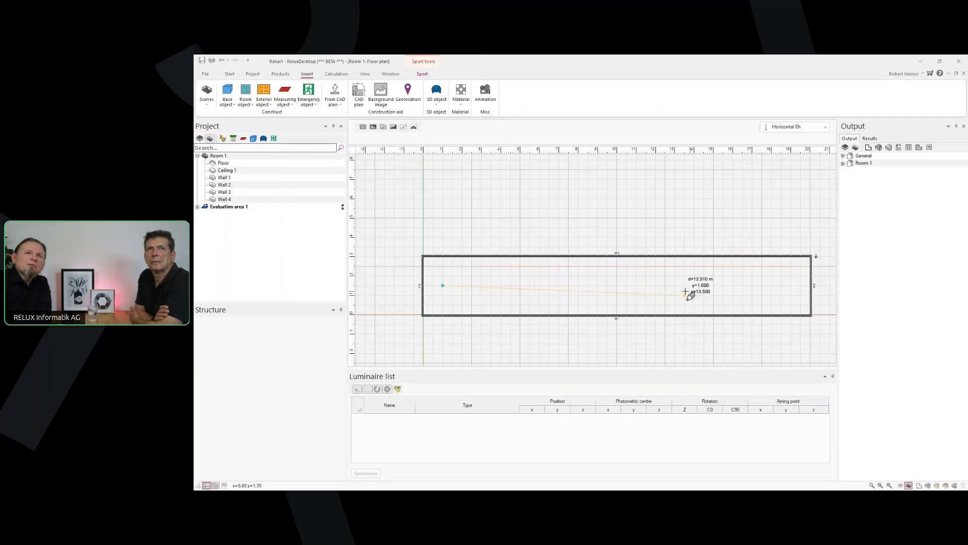
left_click(781, 286)
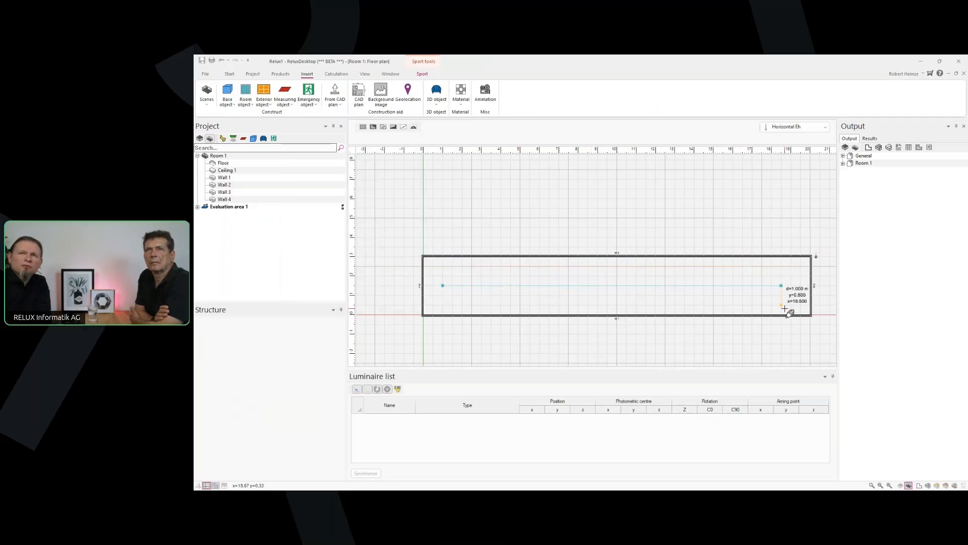
key("Escape")
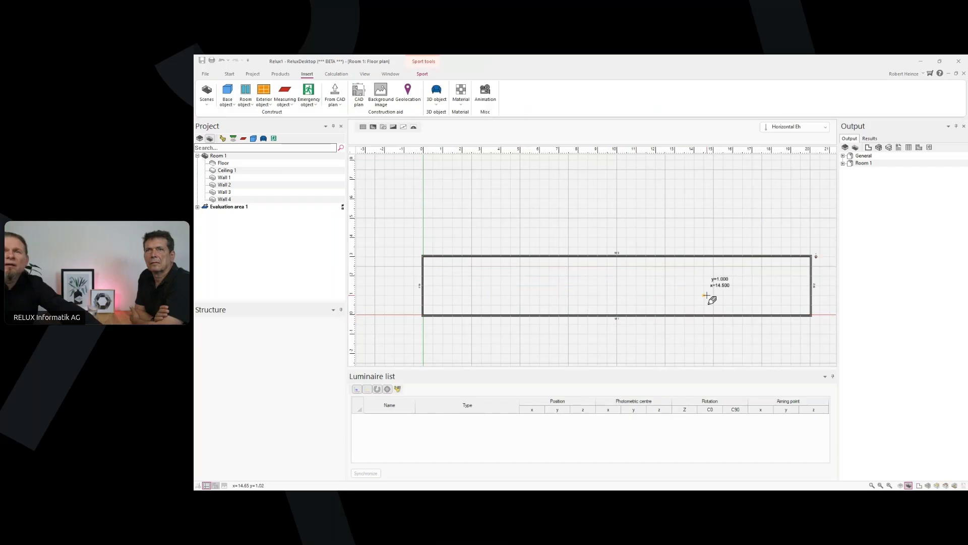
Step: Draw a straight two-point escape route along the corridor's centreline at y 1.5 m, from about x 0.5 m to x 19 m
left_click(433, 285)
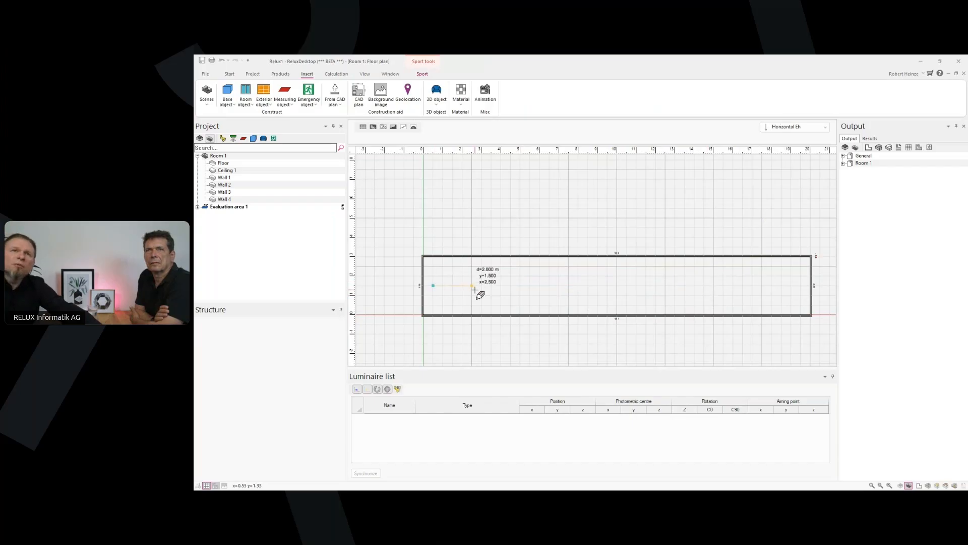
left_click(789, 285)
right_click(790, 286)
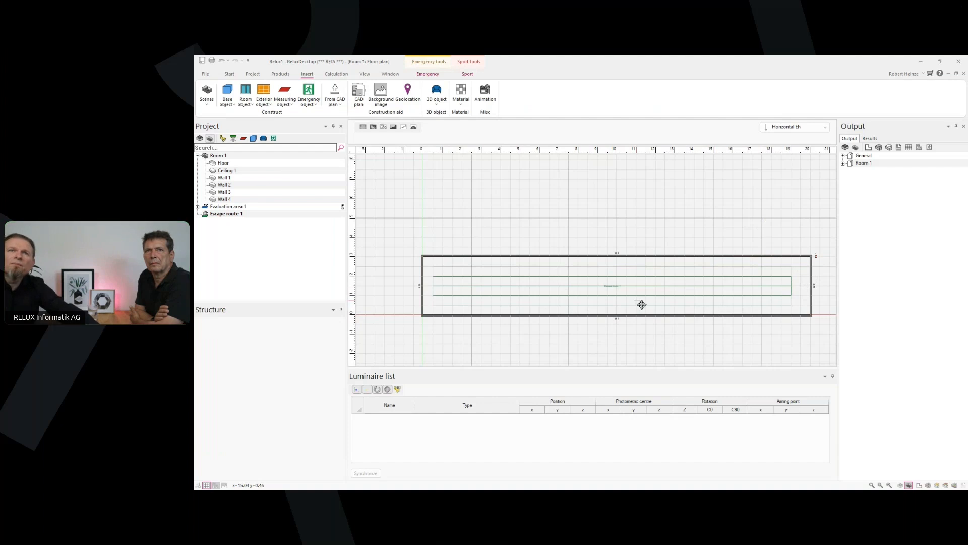
scroll(487, 294, "up", 2)
middle_click_drag(465, 281, 523, 281)
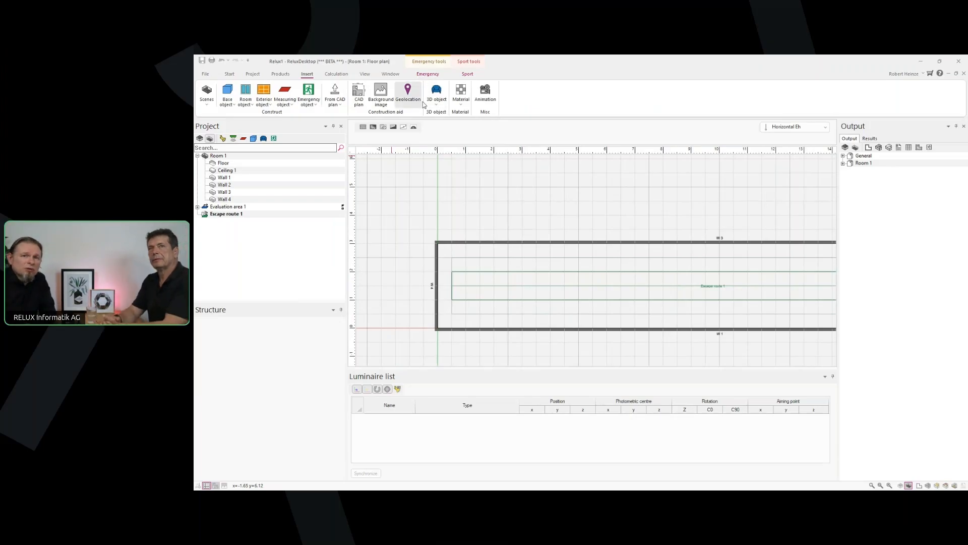
Step: Apply the emergency lighting standard CEN EN 1838:2024 with its default minimum illuminance values
left_click(428, 74)
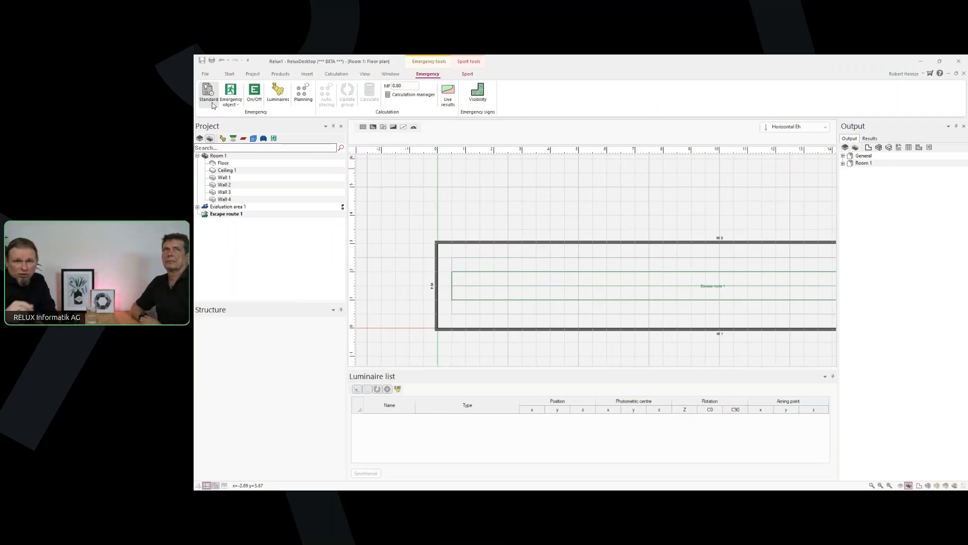
left_click(212, 104)
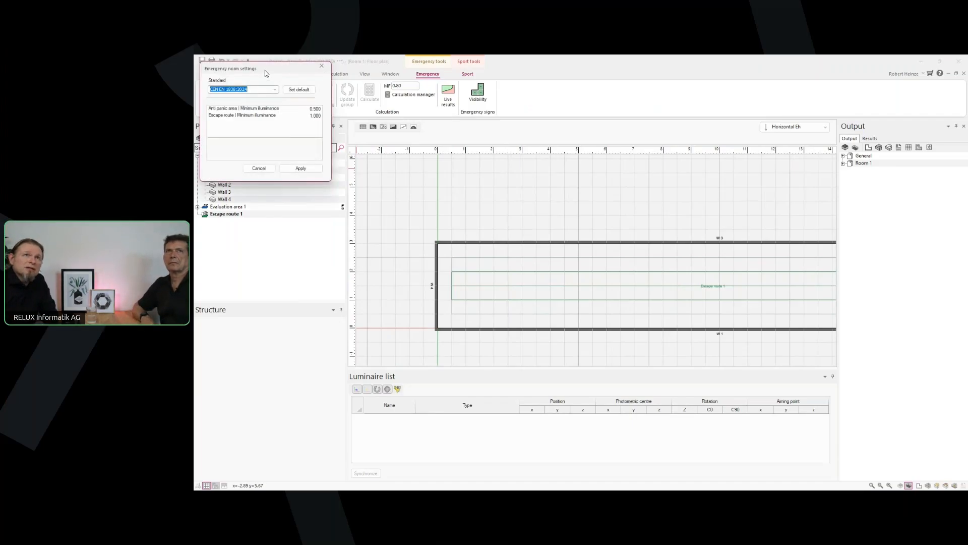
left_click_drag(265, 71, 383, 176)
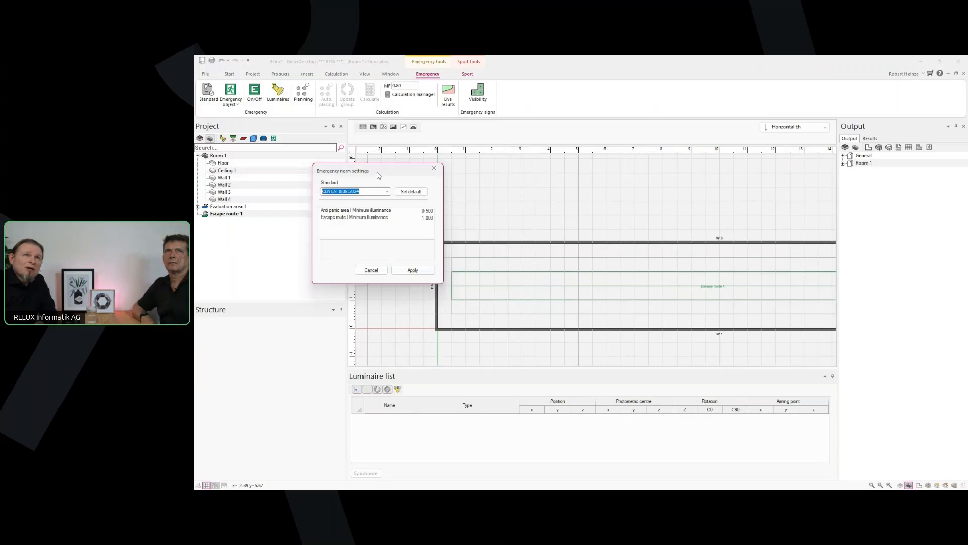
left_click(392, 194)
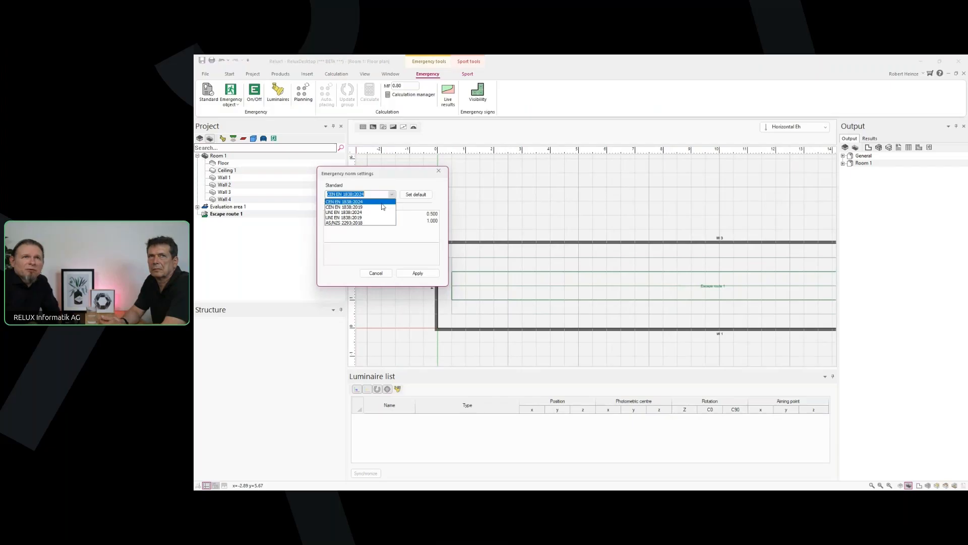
left_click(380, 202)
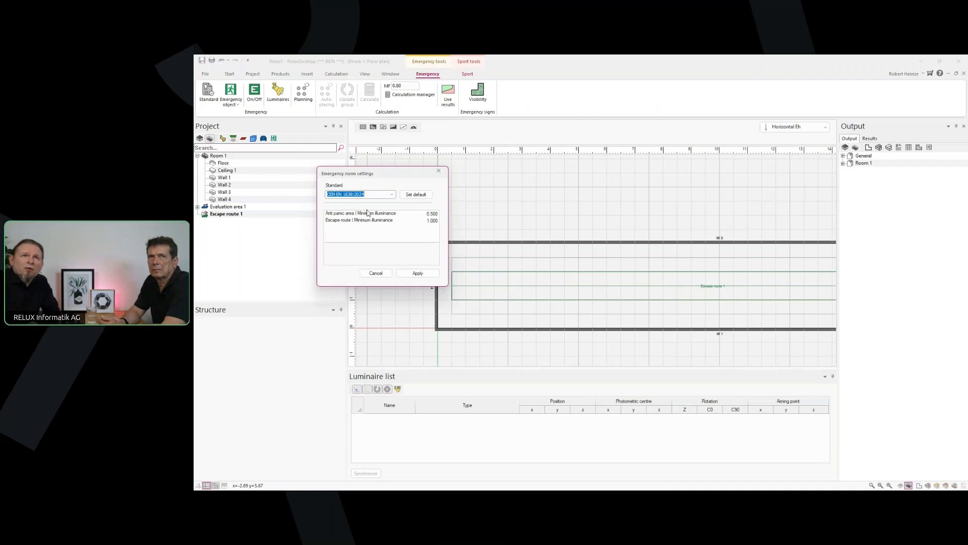
left_click(431, 222)
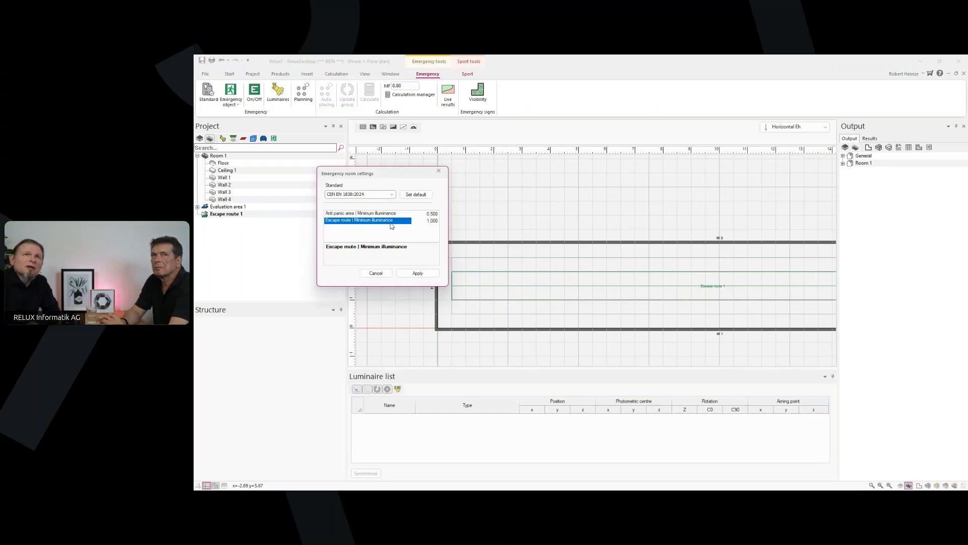
left_click(416, 273)
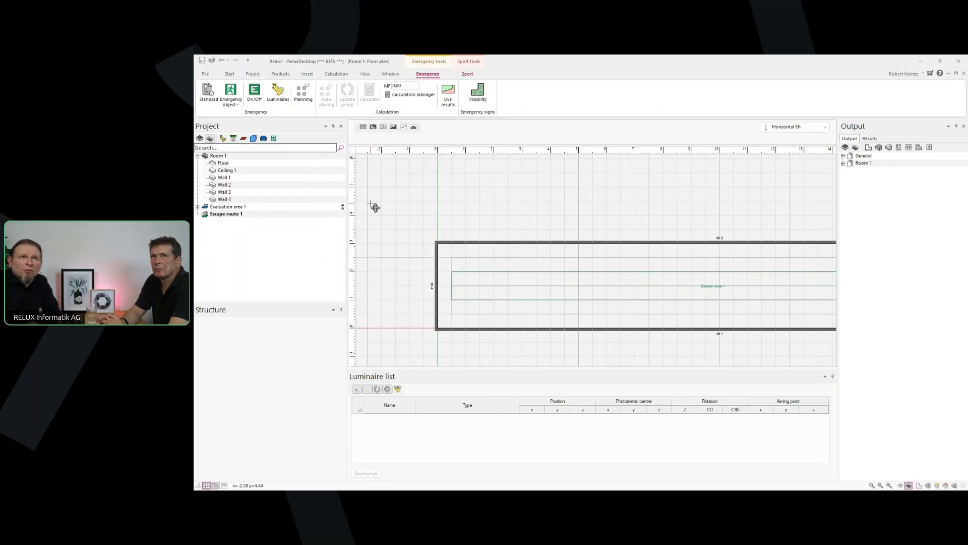
Step: Apply the older edition of the EN 1838 emergency lighting standard in place of CEN EN 1838:2024
left_click(208, 92)
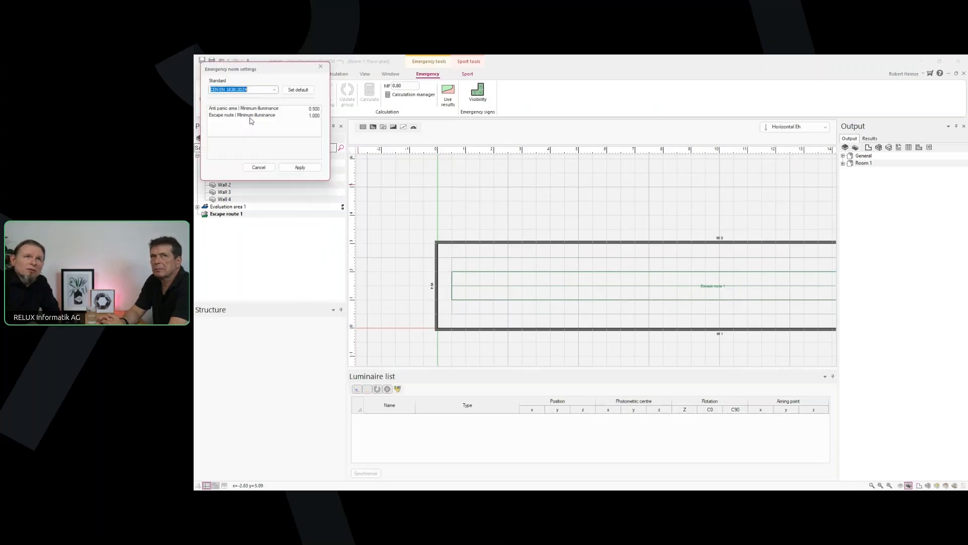
left_click(275, 90)
left_click(265, 103)
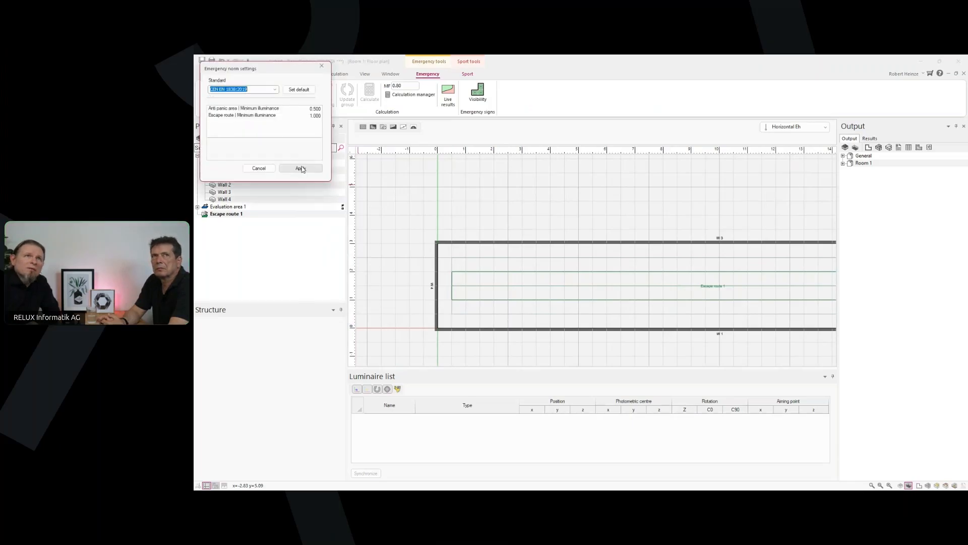
left_click(300, 168)
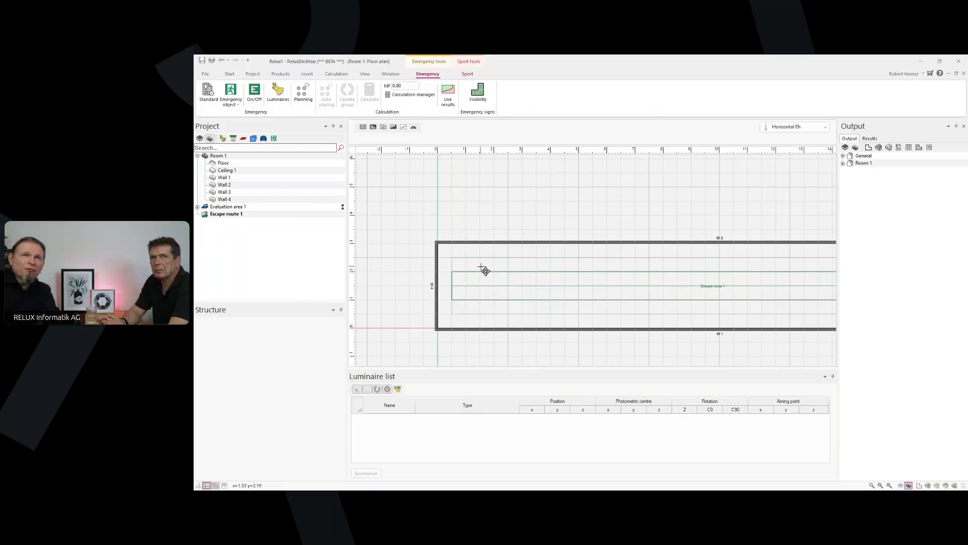
Step: Widen the room to 5 m by moving its upper-left corner in the floor plan
scroll(481, 273, "up", 2)
scroll(481, 280, "down", 2)
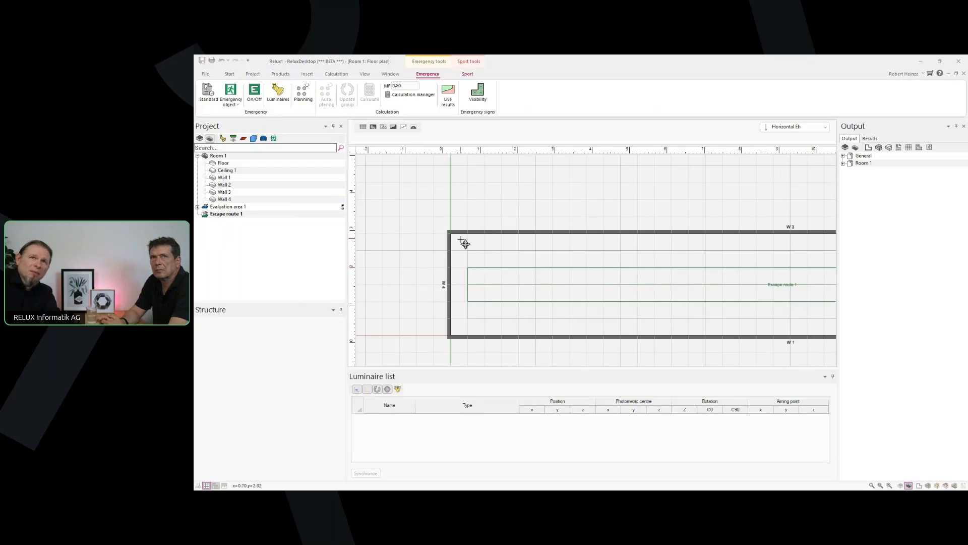
left_click(462, 238)
scroll(467, 241, "down", 2)
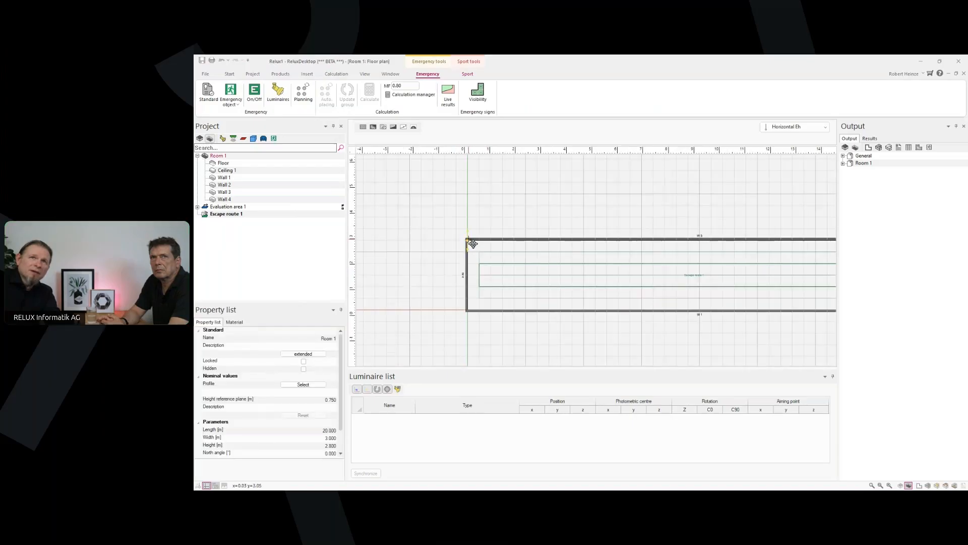
left_click_drag(473, 245, 464, 194)
scroll(487, 270, "down", 1)
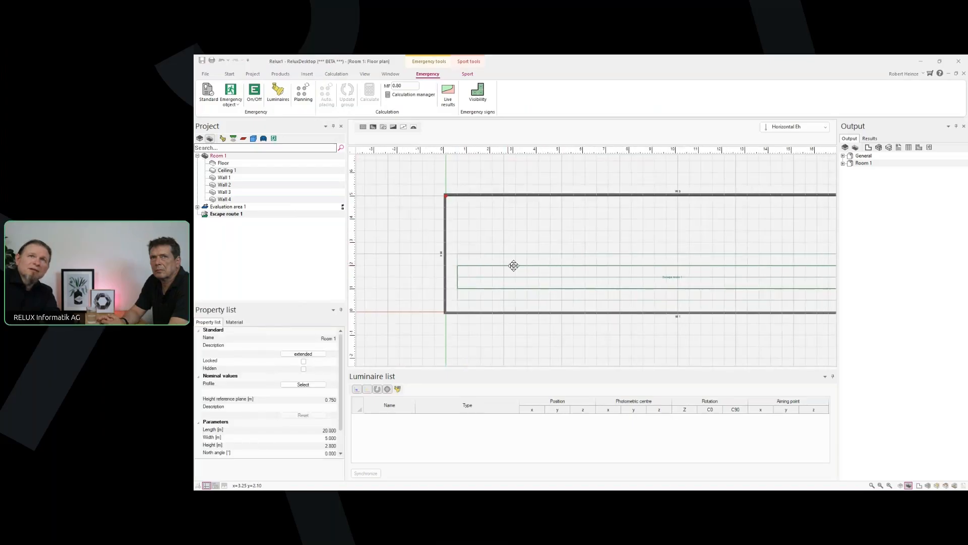
Step: Stretch the escape route to a width of 6 m and move it to y 2.5 m
left_click(449, 277)
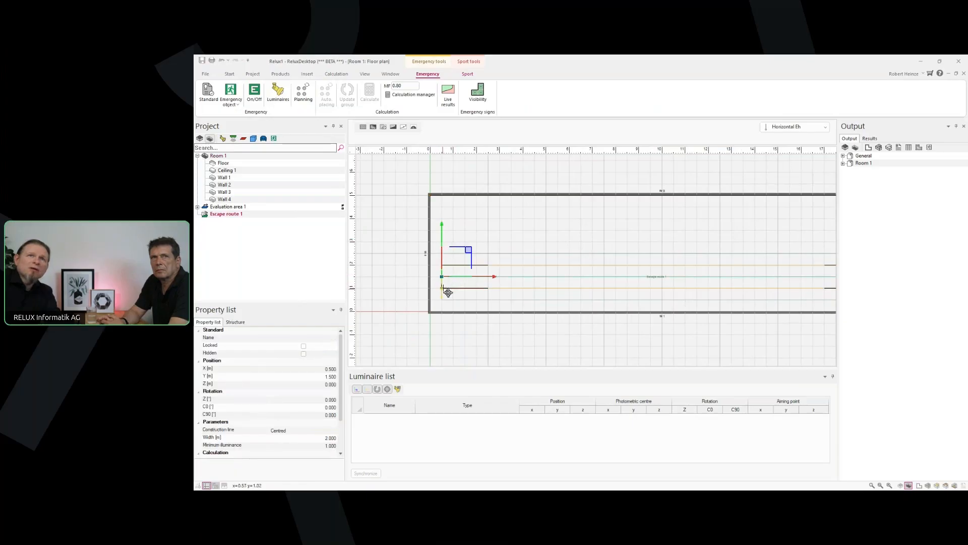
left_click_drag(446, 292, 445, 317)
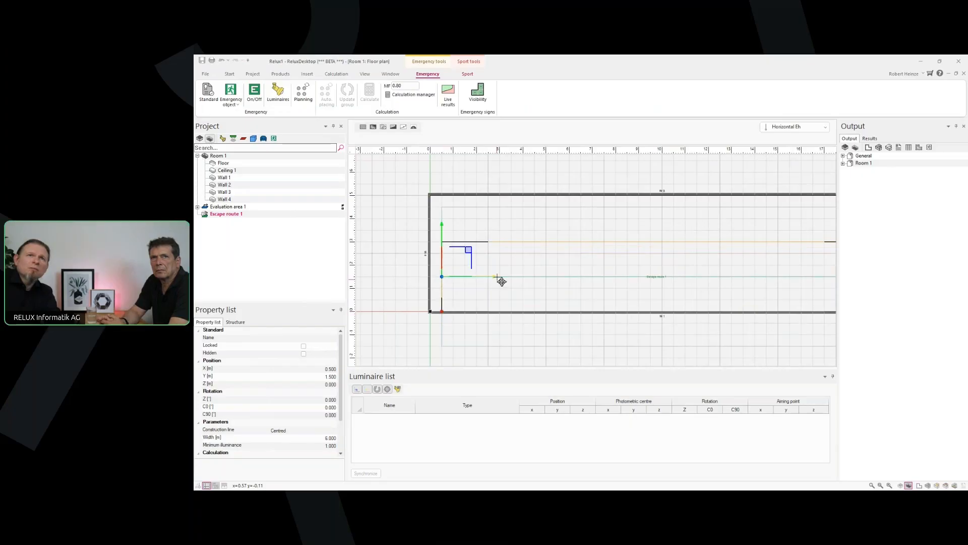
left_click_drag(444, 245, 448, 228)
scroll(476, 297, "down", 2)
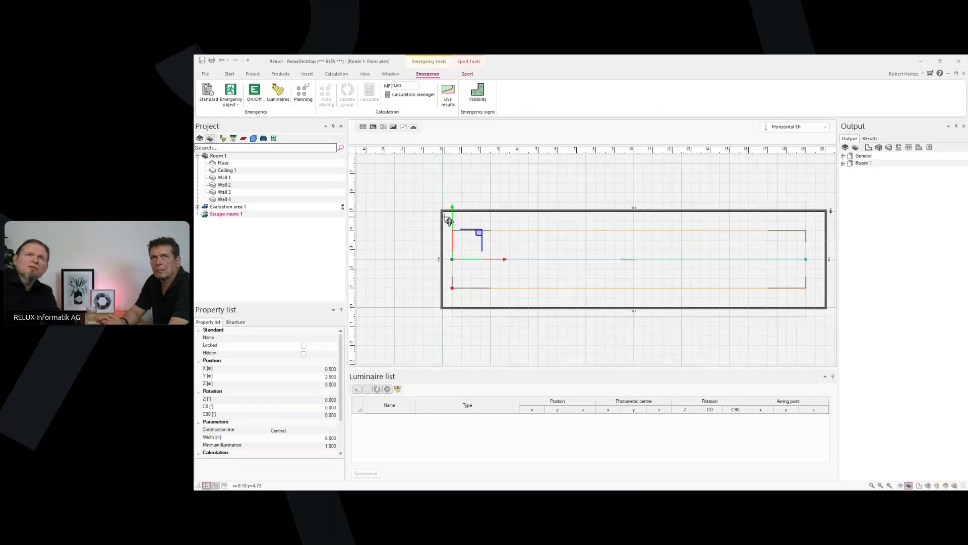
Step: Hide the floor plan grid and widen the room to about 7.5 m by moving its upper-left corner
left_click(446, 220)
middle_click_drag(452, 247, 445, 268)
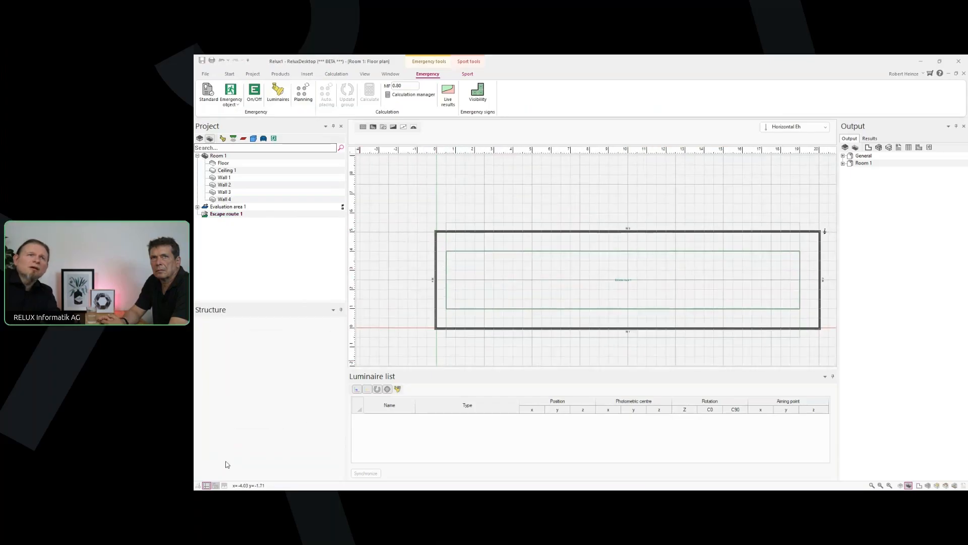
left_click(207, 485)
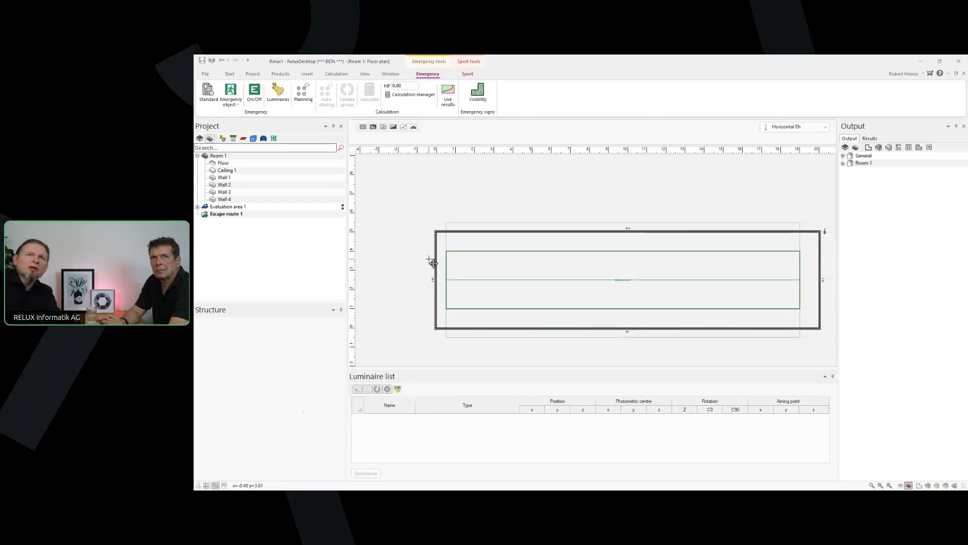
left_click(440, 232)
left_click_drag(441, 232, 451, 202)
left_click(462, 249)
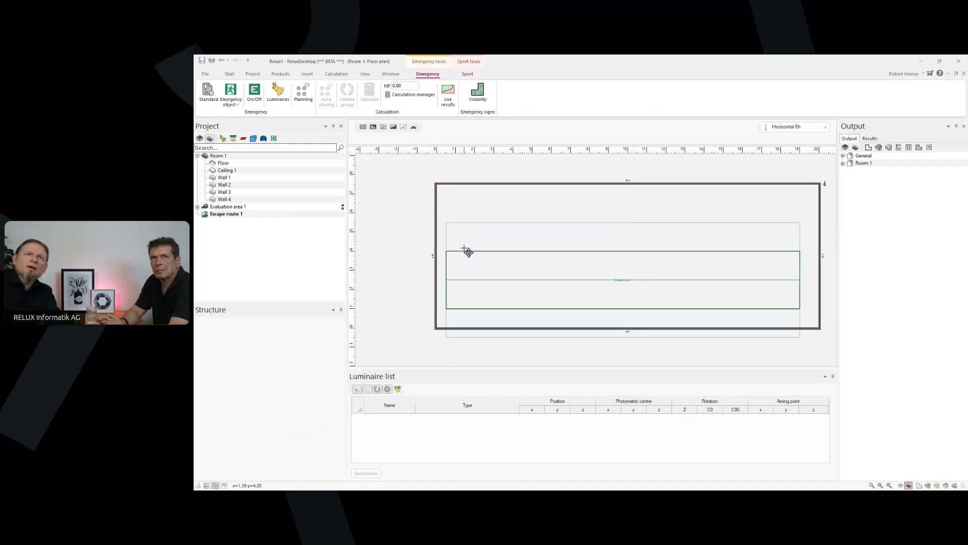
Step: Move the escape route up to y 4 m and set its width to 4 m
left_click(450, 249)
left_click(453, 253)
left_click(453, 251)
left_click_drag(452, 247, 453, 219)
left_click(317, 438)
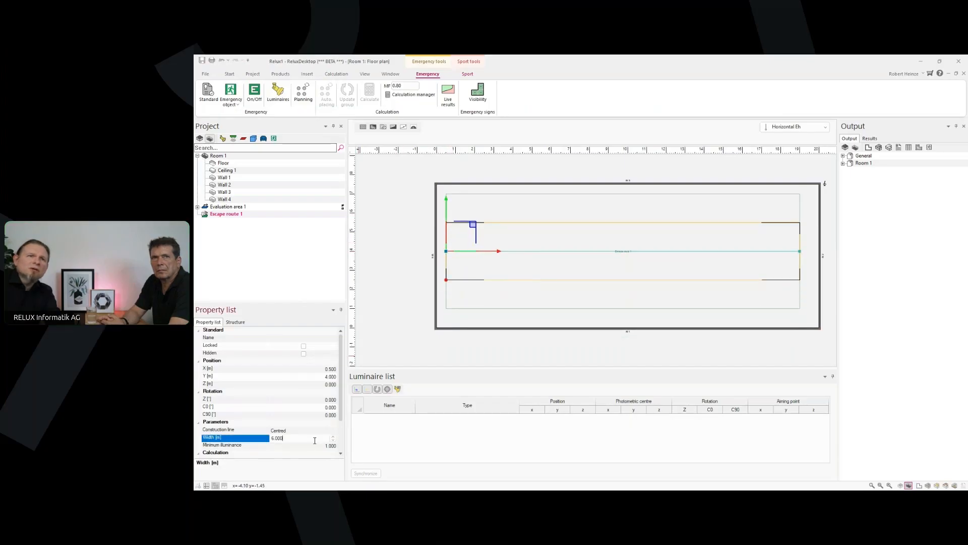
type("4")
left_click(246, 444)
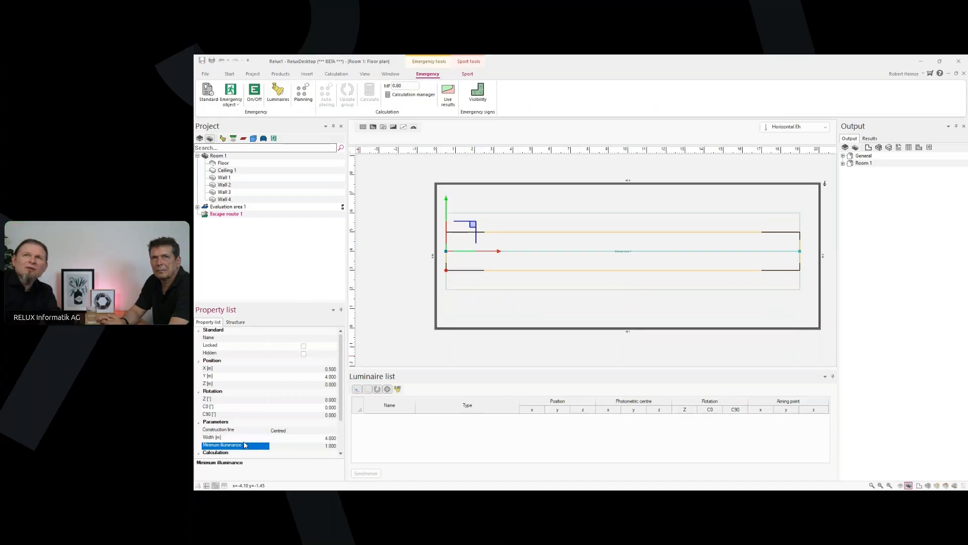
left_click(471, 307)
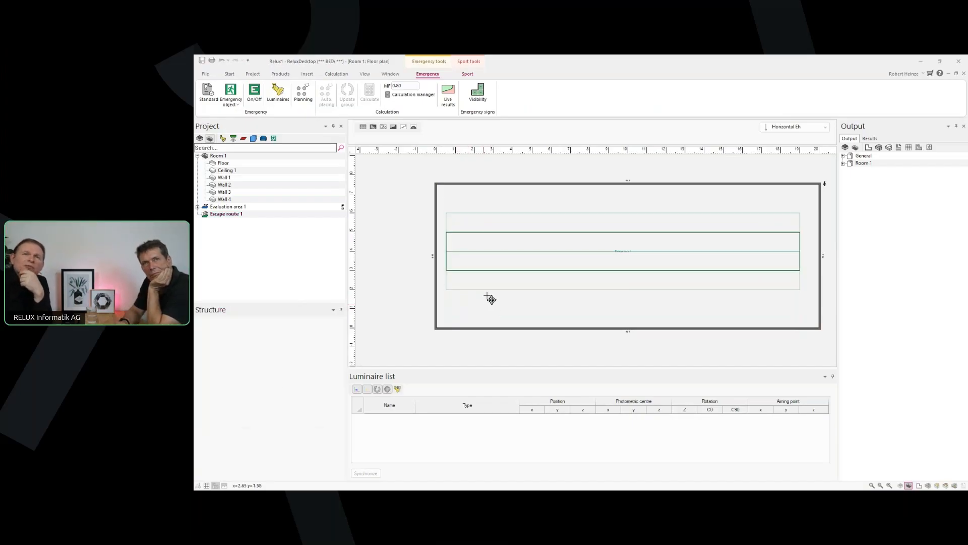
Step: Check the applied emergency standard and its minimum illuminance values, and examine the escape route's inner and outer strips up close
left_click(209, 96)
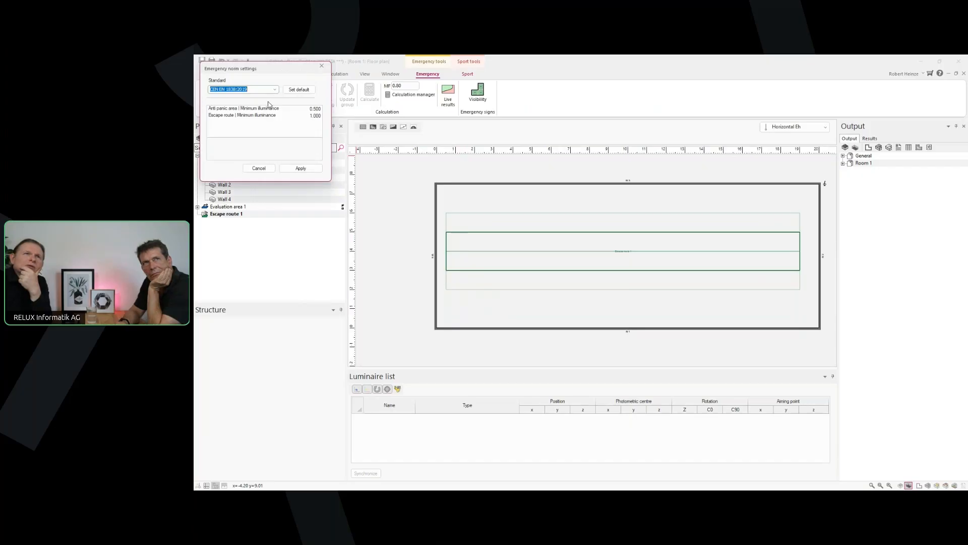
left_click(259, 168)
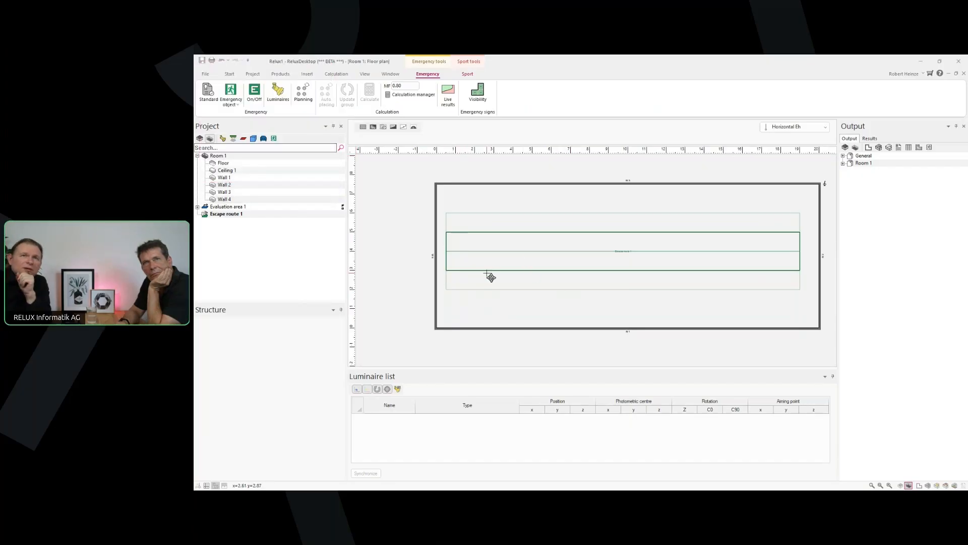
scroll(488, 275, "up", 3)
scroll(471, 289, "up", 1)
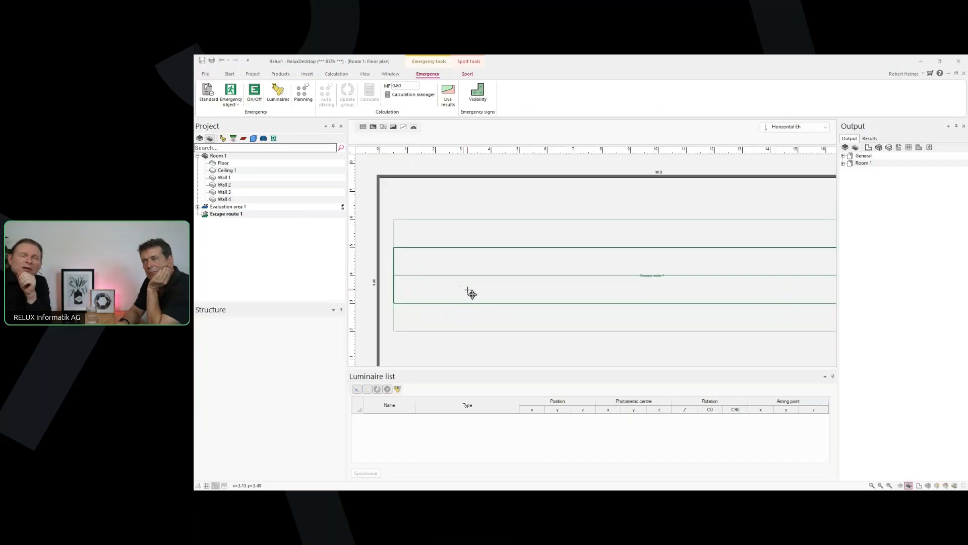
scroll(469, 288, "up", 2)
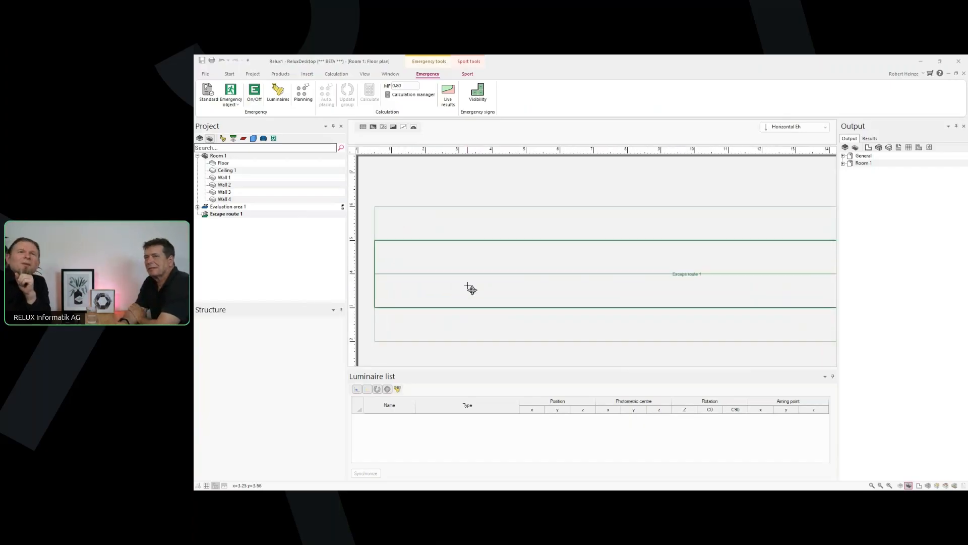
middle_click_drag(469, 285, 423, 261)
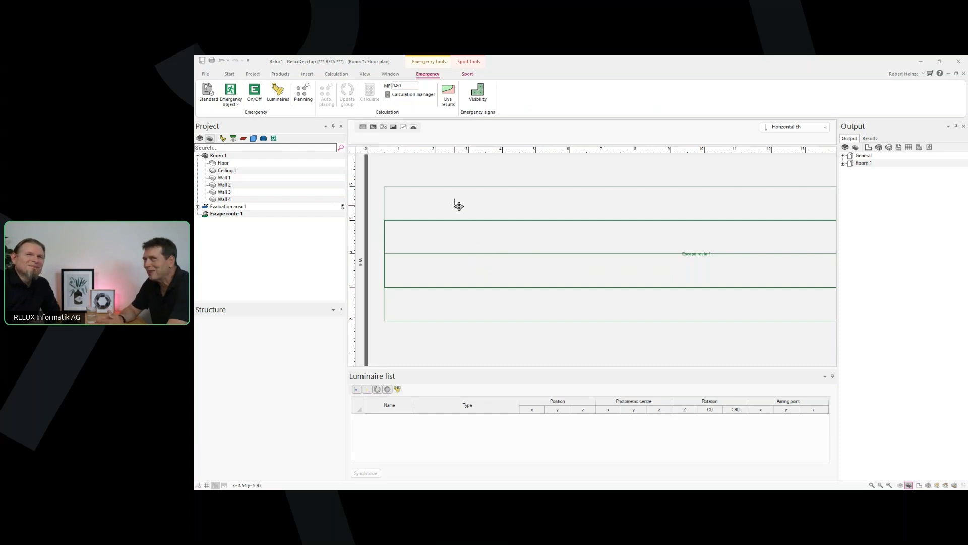
middle_click_drag(452, 247, 470, 244)
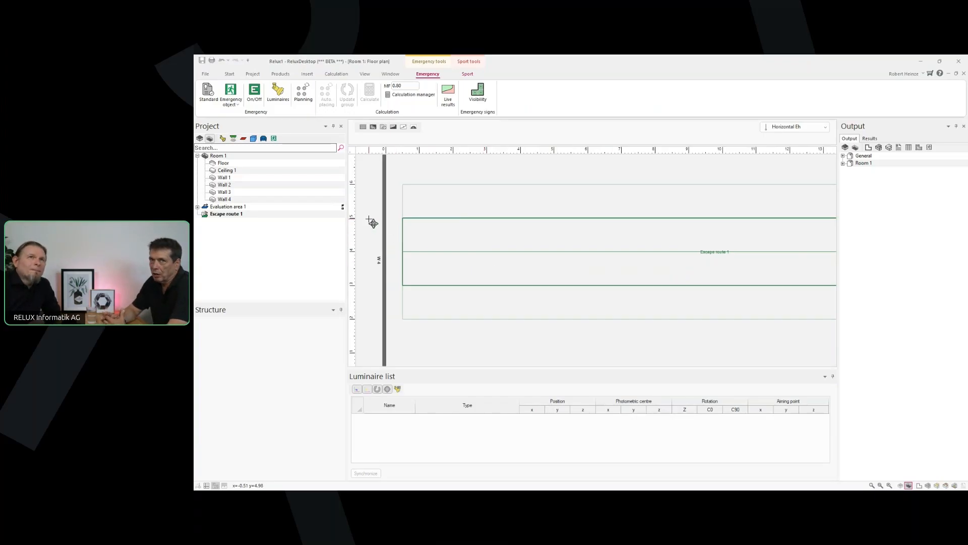
Step: Switch the emergency lighting standard to CEN EN 1838:2024 and apply it
left_click(211, 104)
left_click(275, 89)
left_click(272, 98)
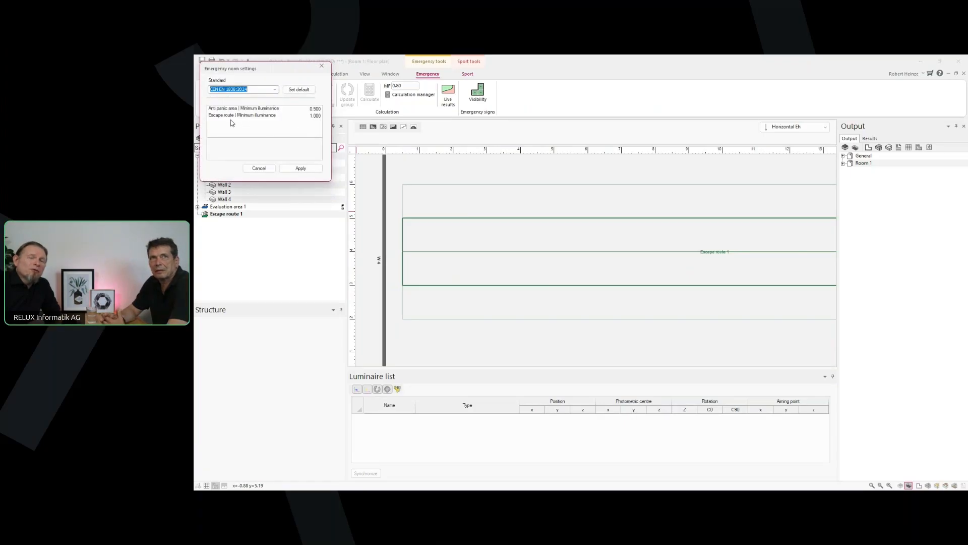
left_click(301, 169)
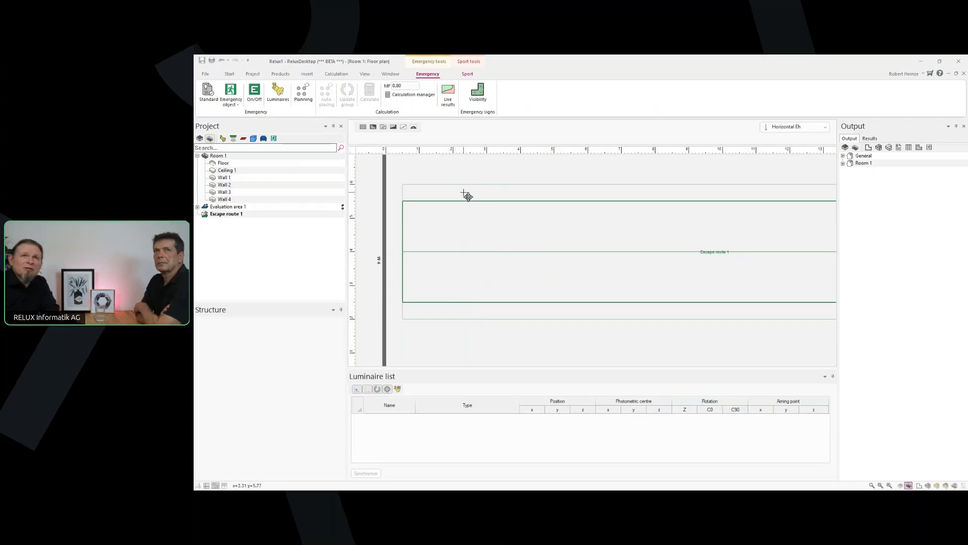
scroll(488, 219, "down", 4)
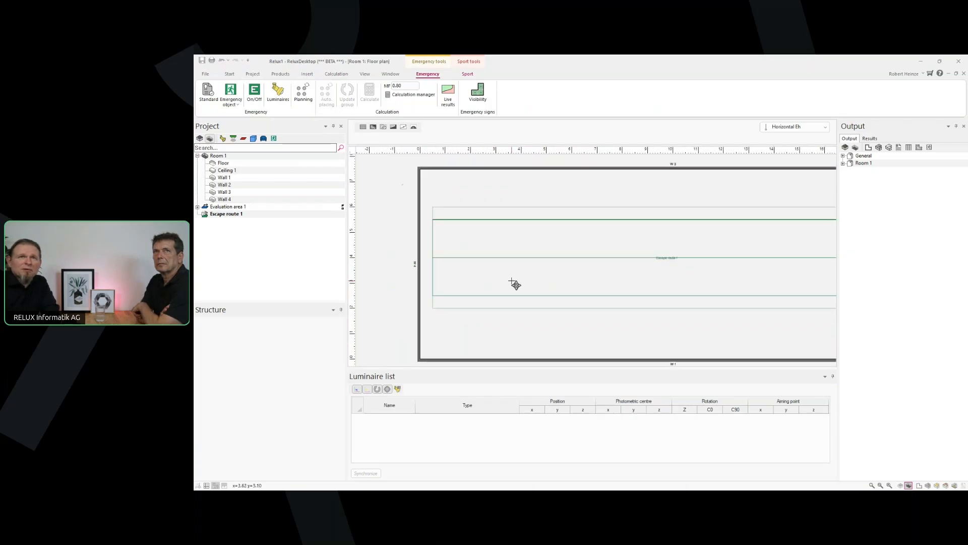
left_click_drag(526, 265, 513, 281)
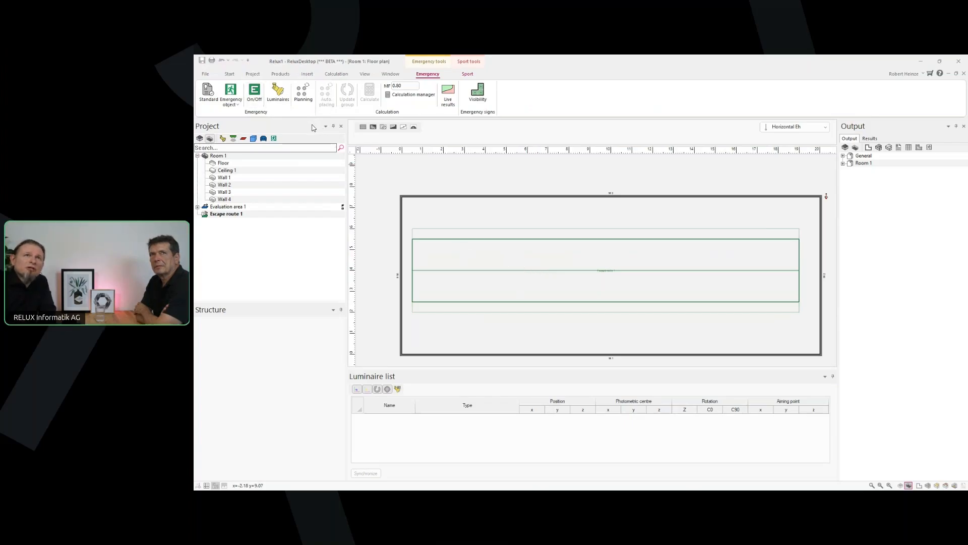
left_click(231, 94)
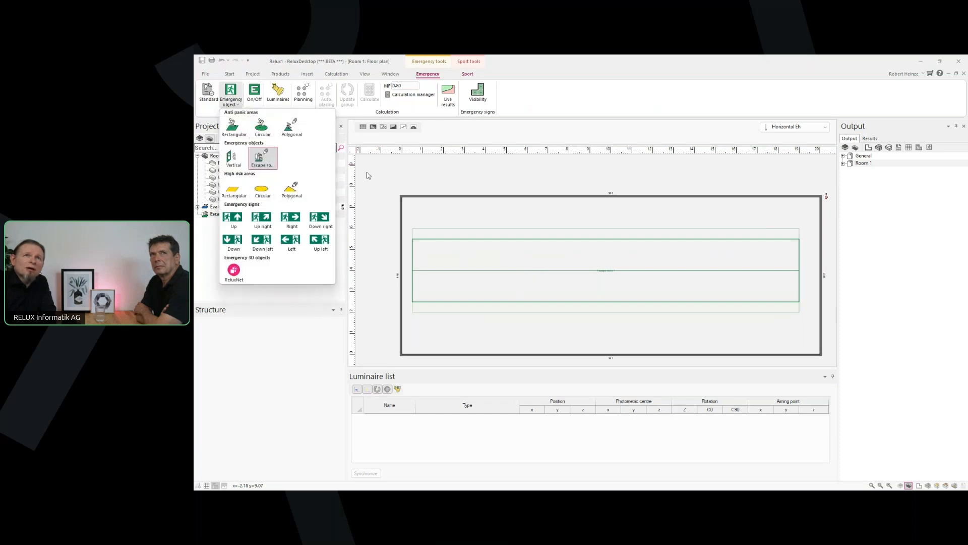
left_click(255, 95)
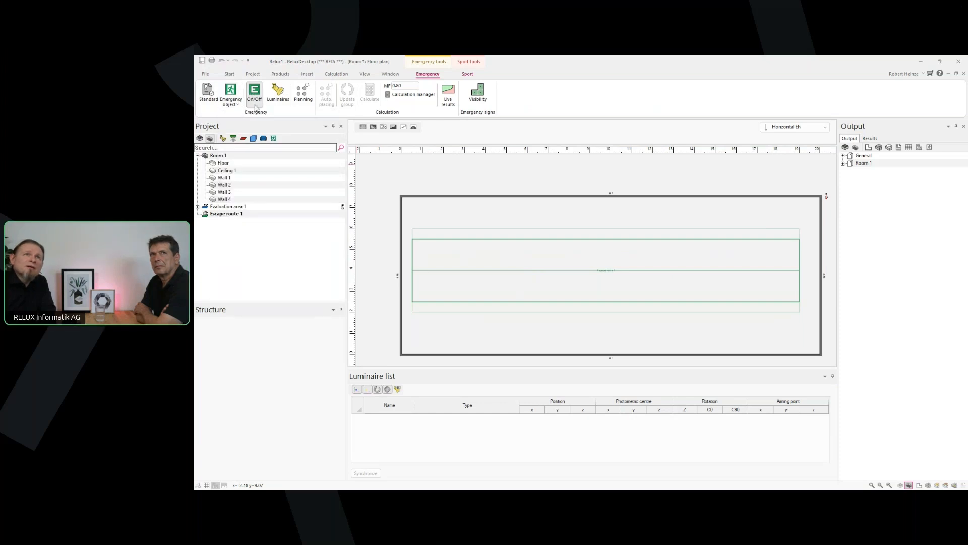
left_click(254, 90)
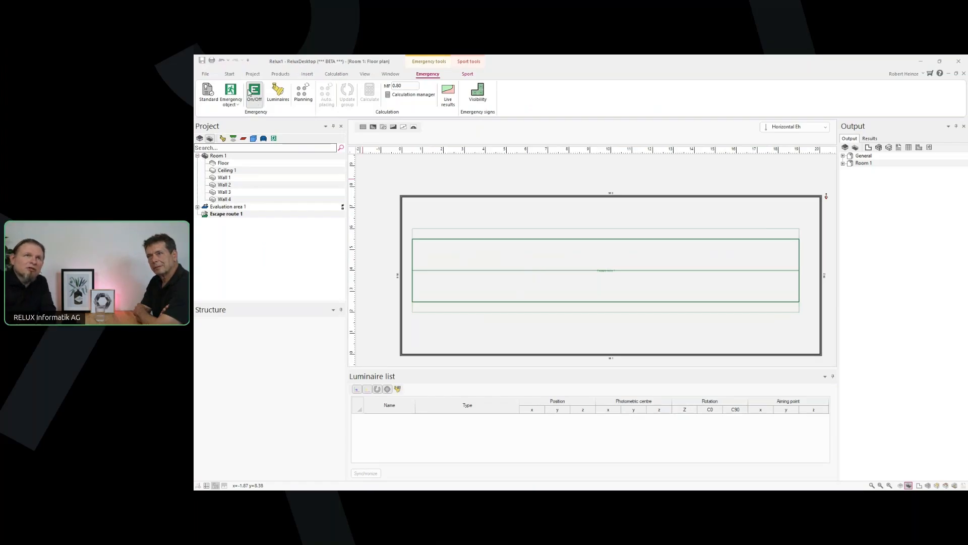
left_click(250, 92)
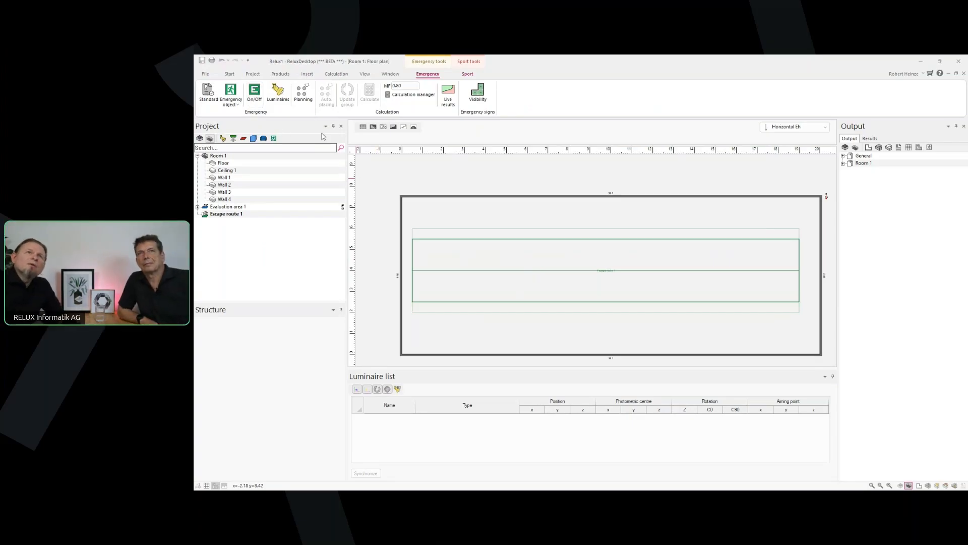
Step: Open the luminaire product selection and filter ABB's online catalogue to the Emergency luminaire product group
left_click(279, 93)
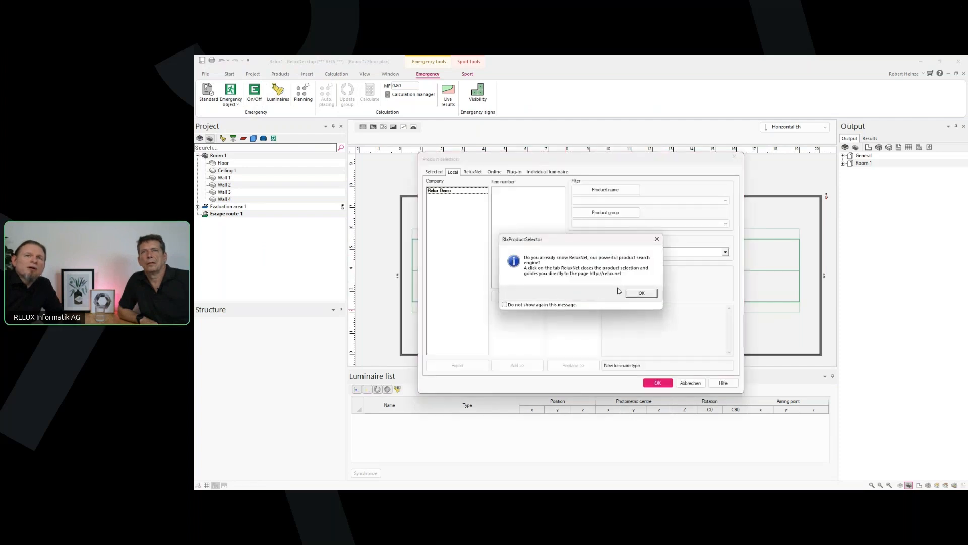
left_click(641, 293)
left_click(495, 172)
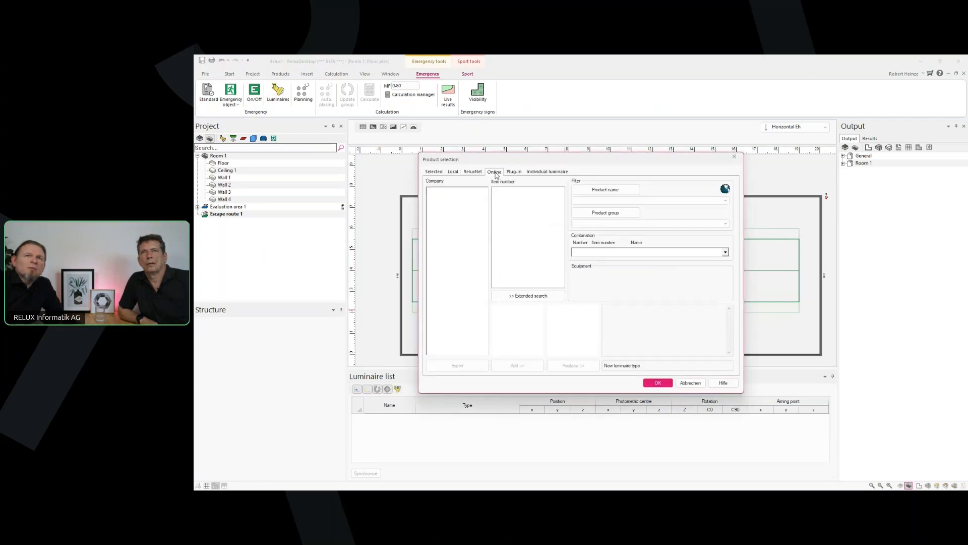
left_click(431, 203)
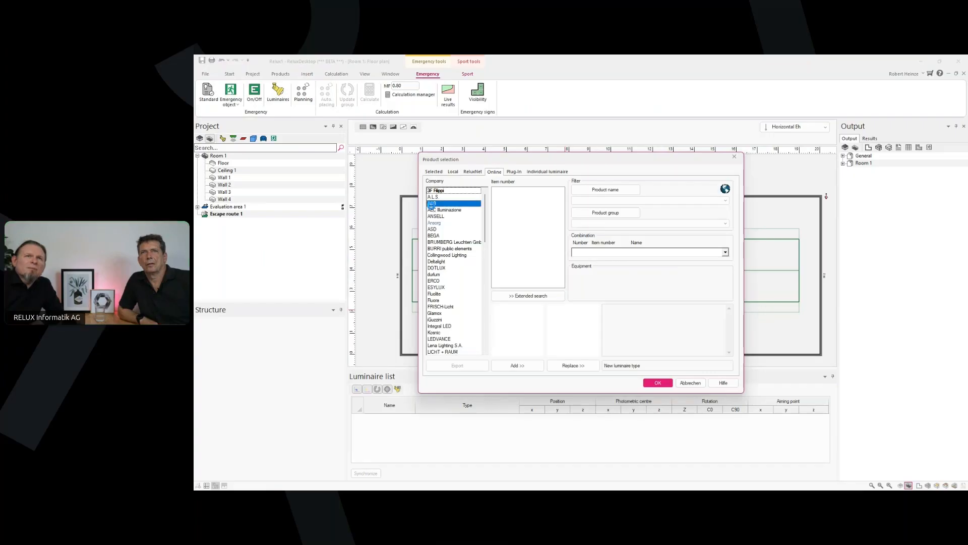
left_click(604, 224)
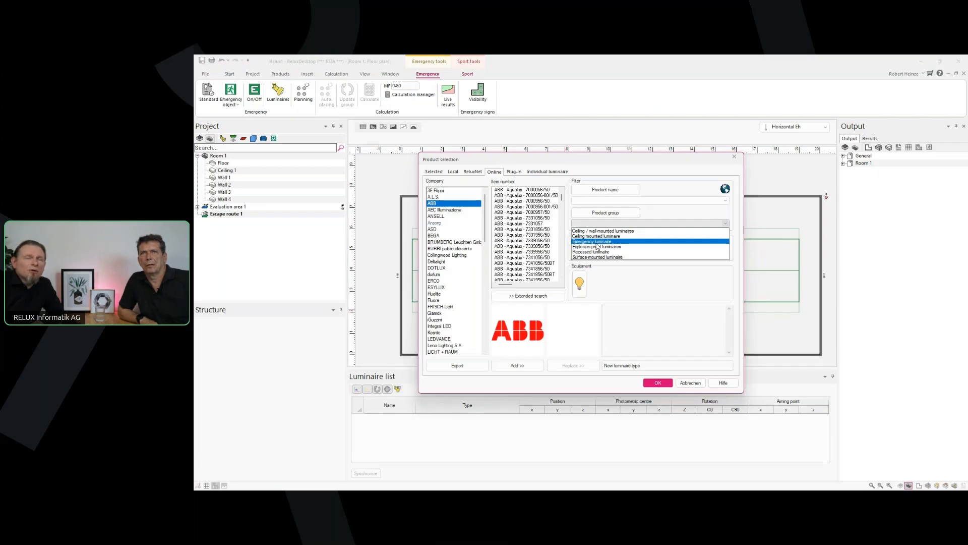
left_click(592, 243)
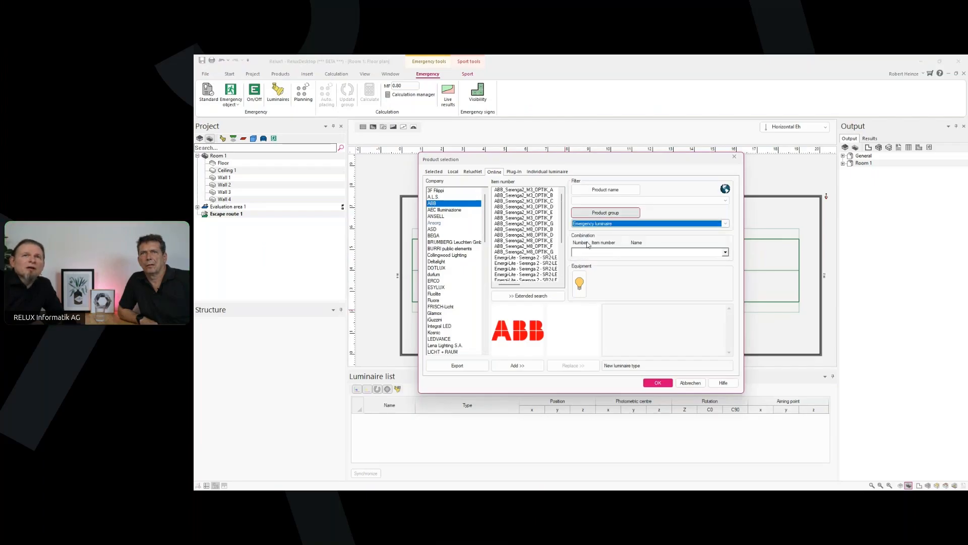
Step: Compare the light distributions of the Emergi-Lite Serenga 2 variants and add the SR2-LENS-B-230 to the project
left_click_drag(563, 233, 562, 247)
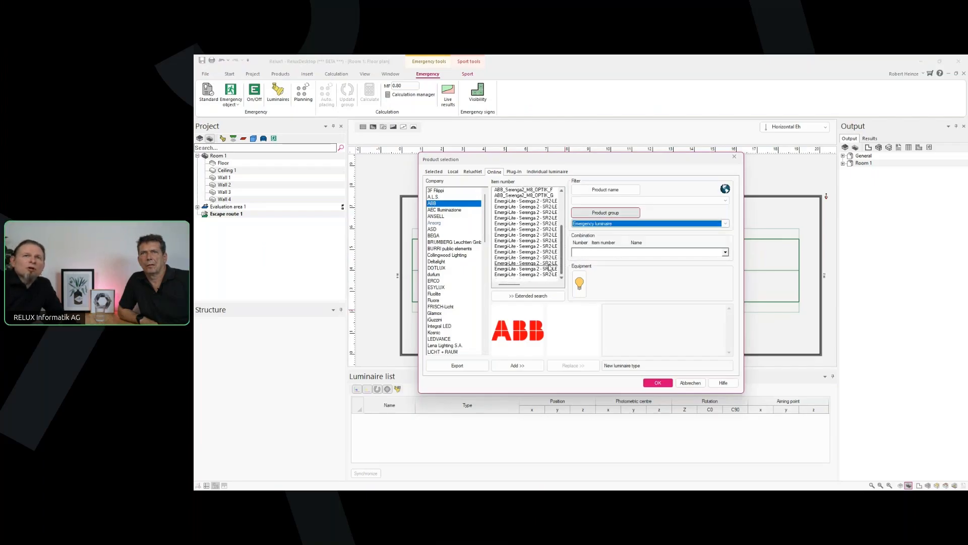
left_click(534, 230)
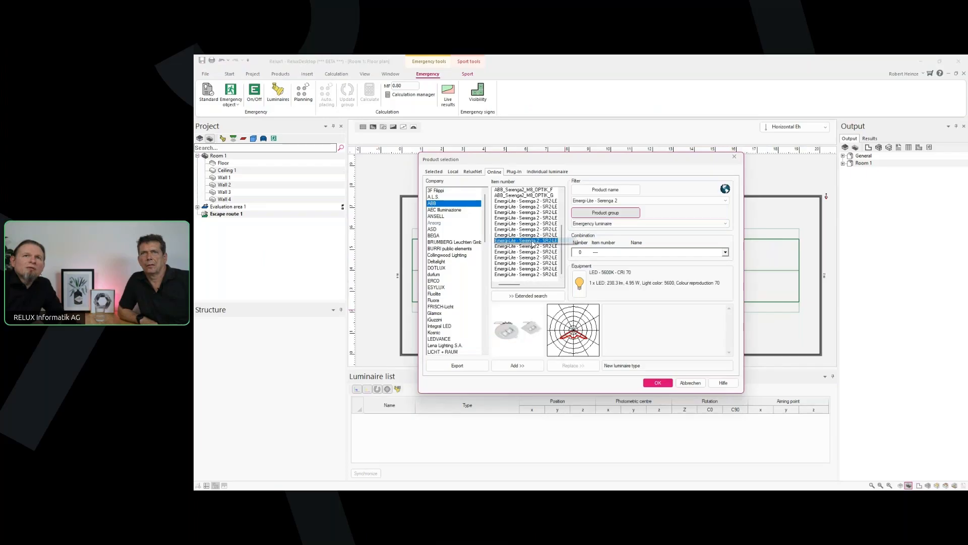
left_click(532, 212)
left_click(533, 207)
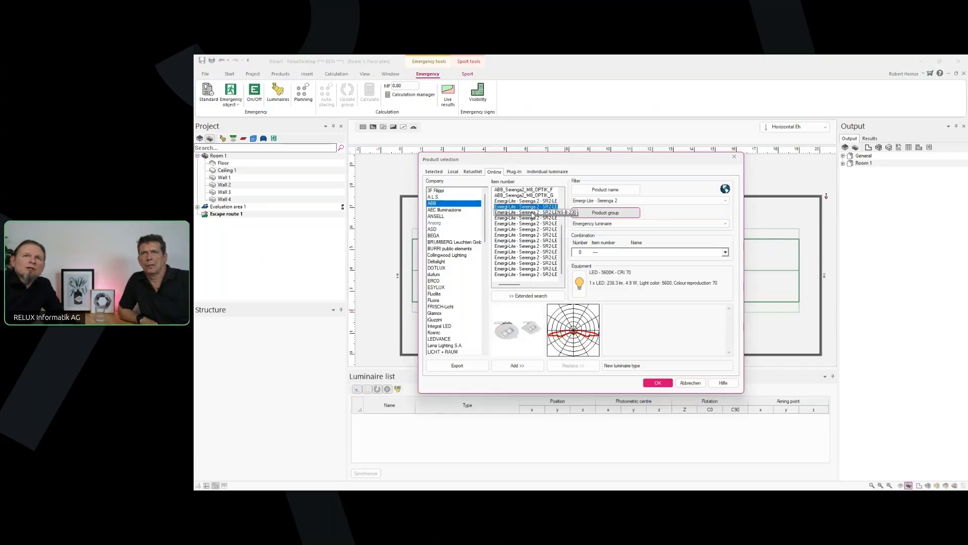
left_click(530, 213)
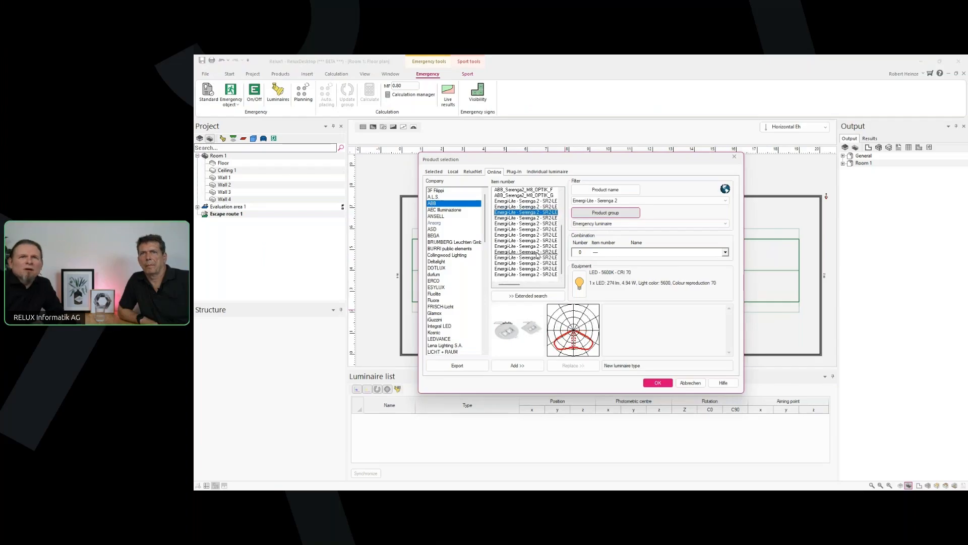
left_click(524, 366)
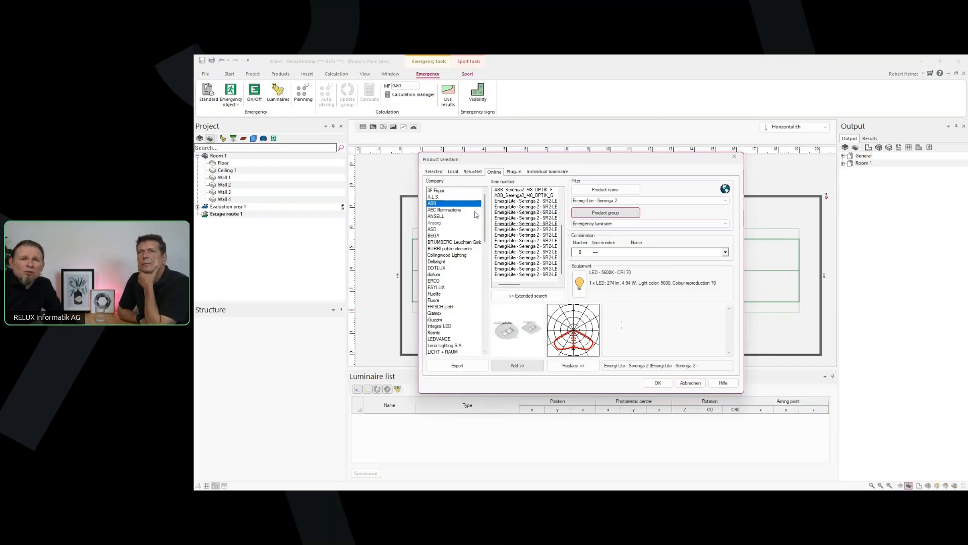
Step: Configure the selected Serenga 2 luminaire for emergency lighting use only and accept the product selection
left_click(435, 173)
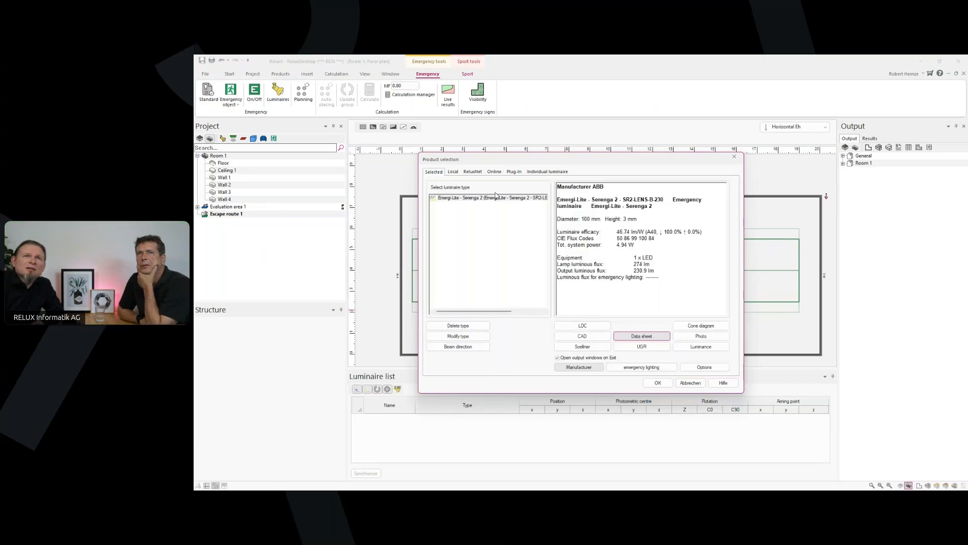
left_click(635, 370)
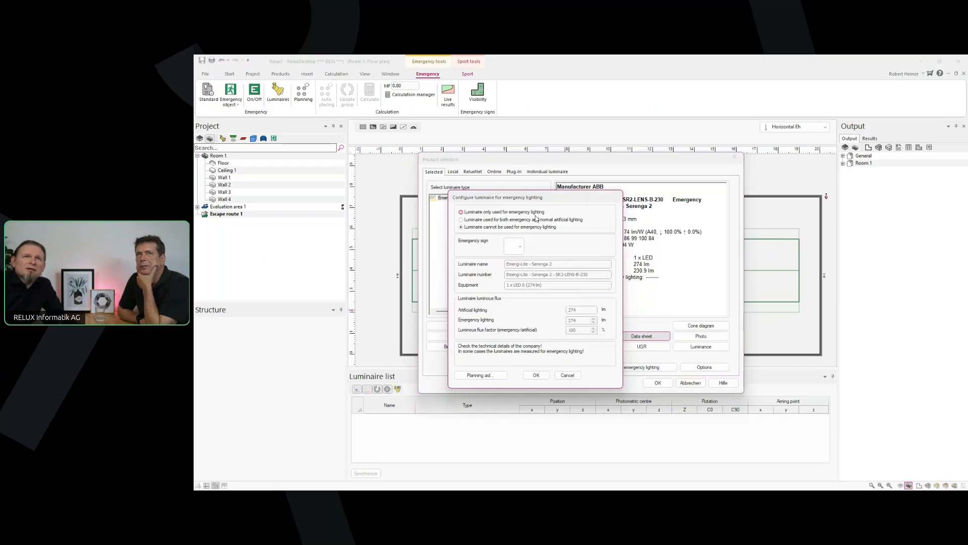
left_click_drag(498, 198, 468, 200)
left_click(452, 222)
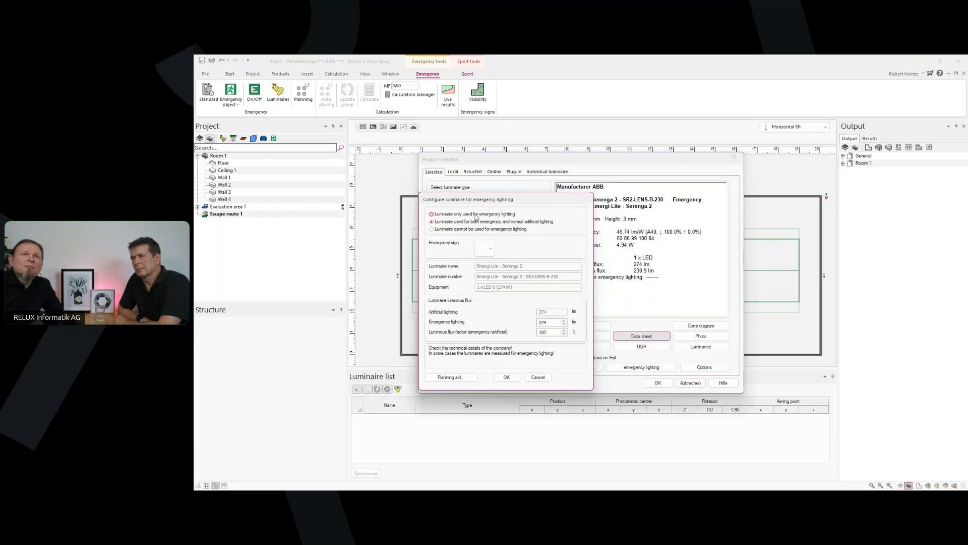
left_click(443, 216)
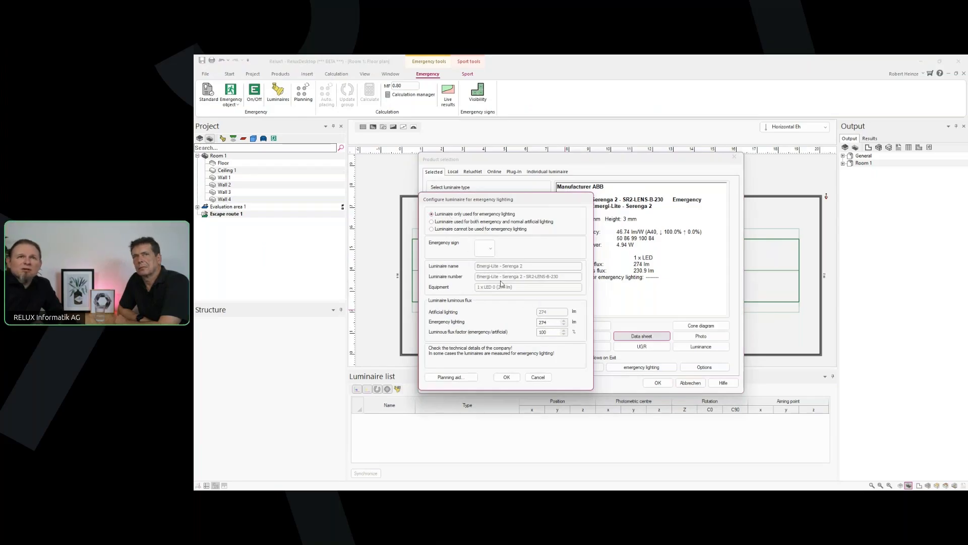
left_click(507, 377)
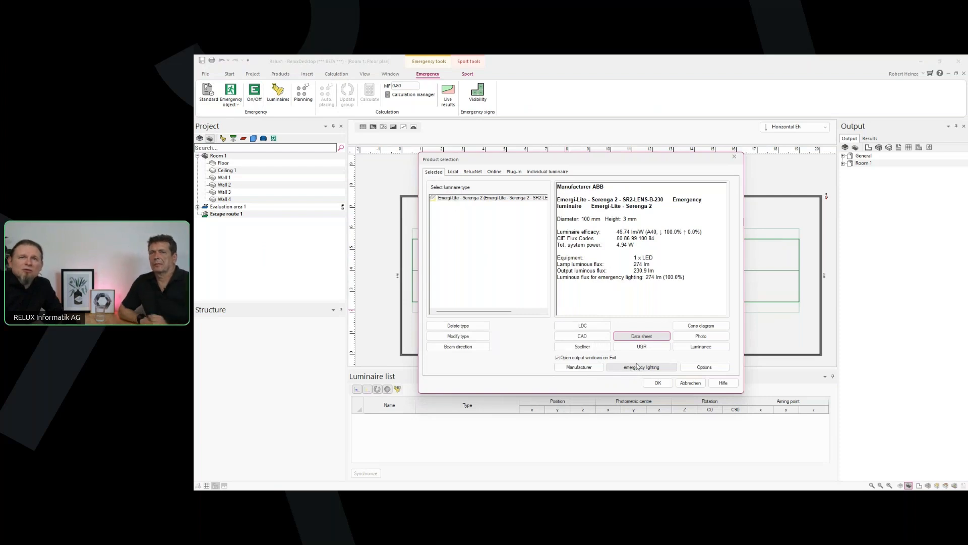
left_click(658, 383)
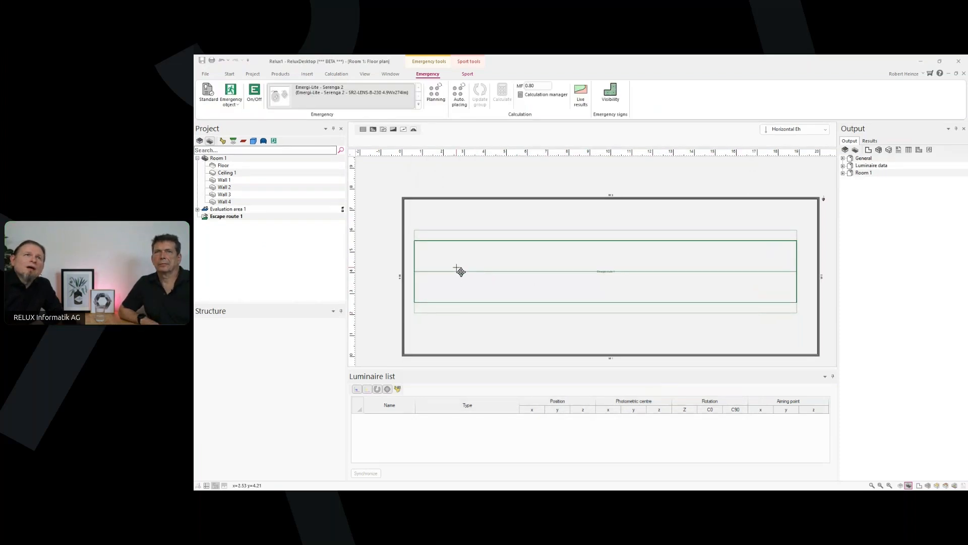
Step: Review the Serenga 2 luminaire type's emergency settings, including its usage mode and luminous flux, without changing them
right_click(313, 99)
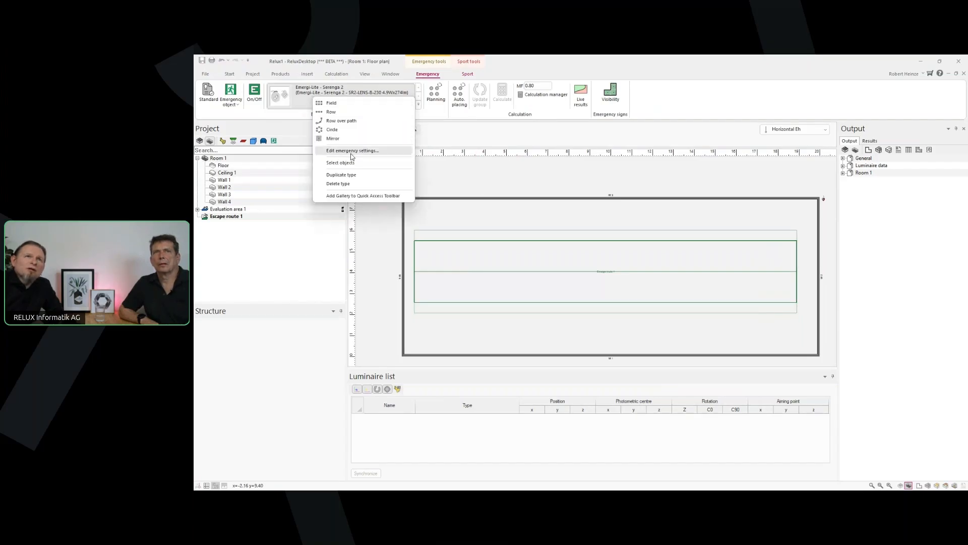
left_click(352, 151)
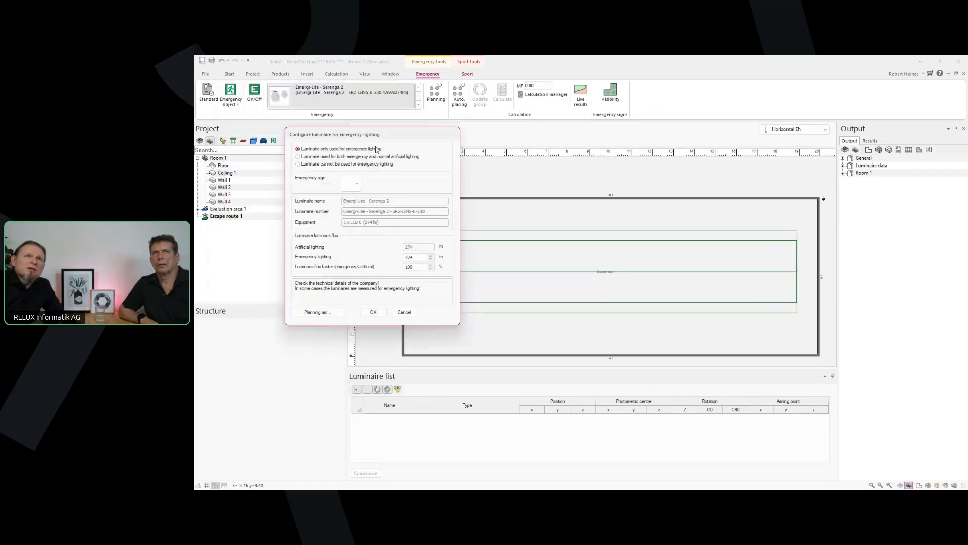
left_click(405, 312)
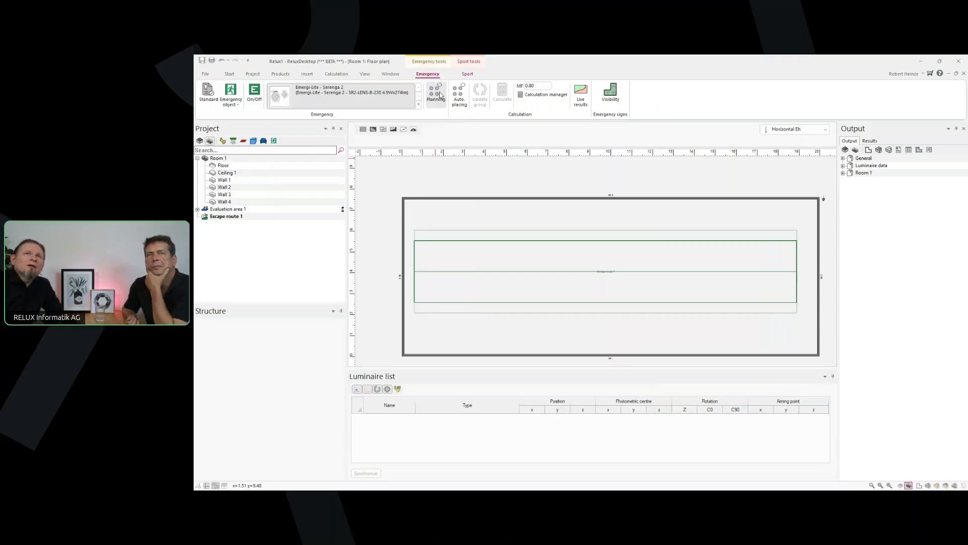
right_click(361, 92)
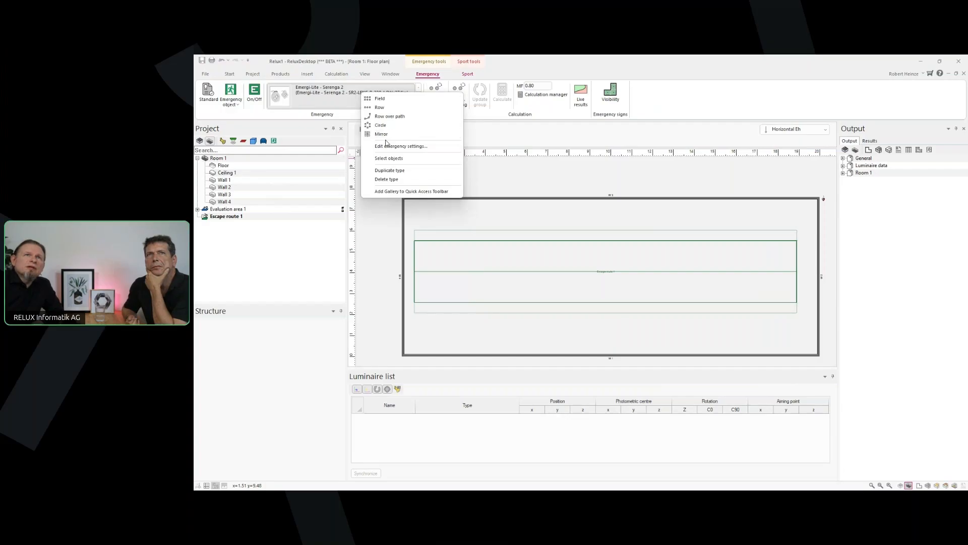
left_click(387, 145)
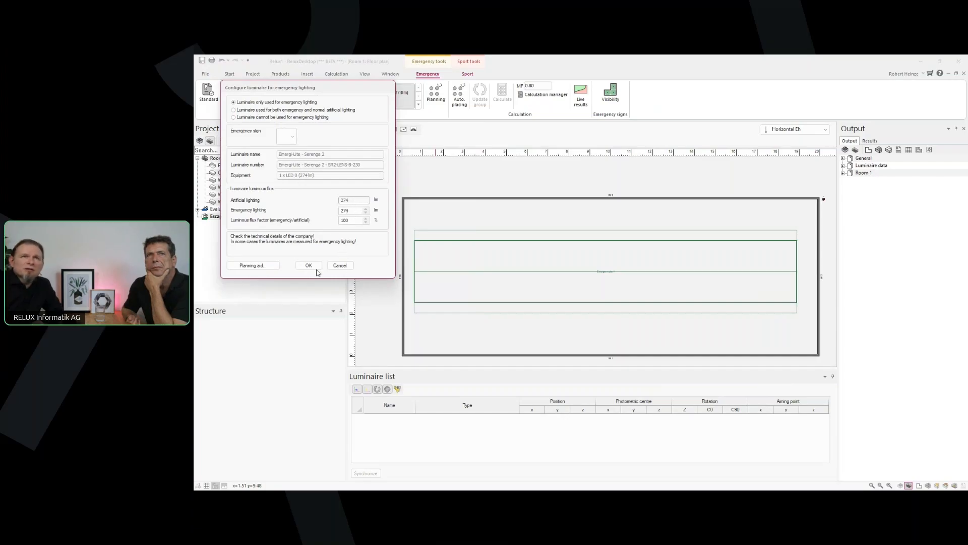
left_click(340, 265)
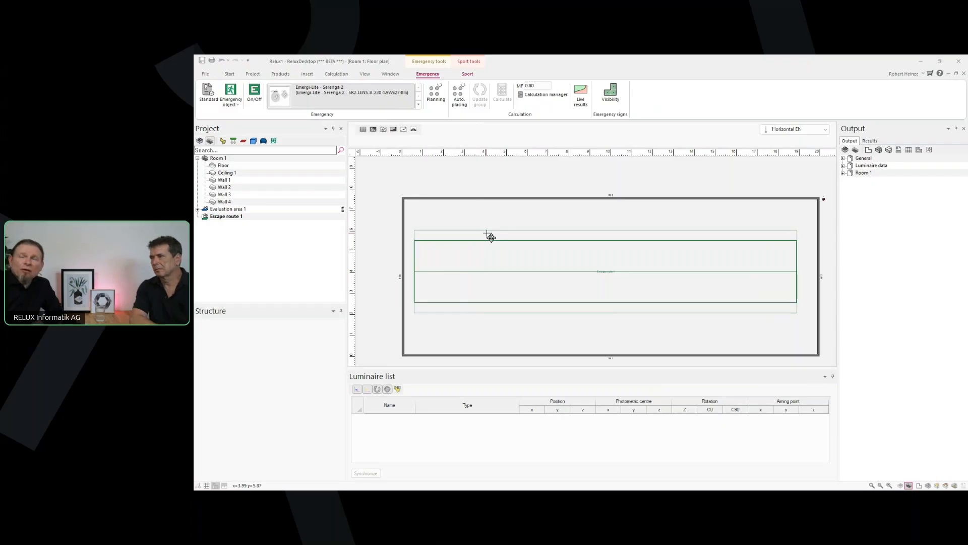
right_click(374, 99)
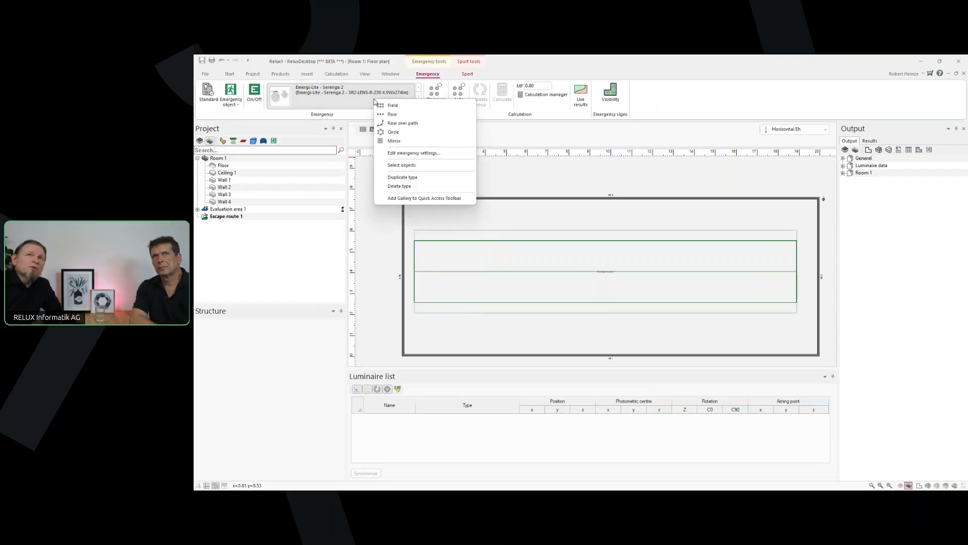
left_click(436, 90)
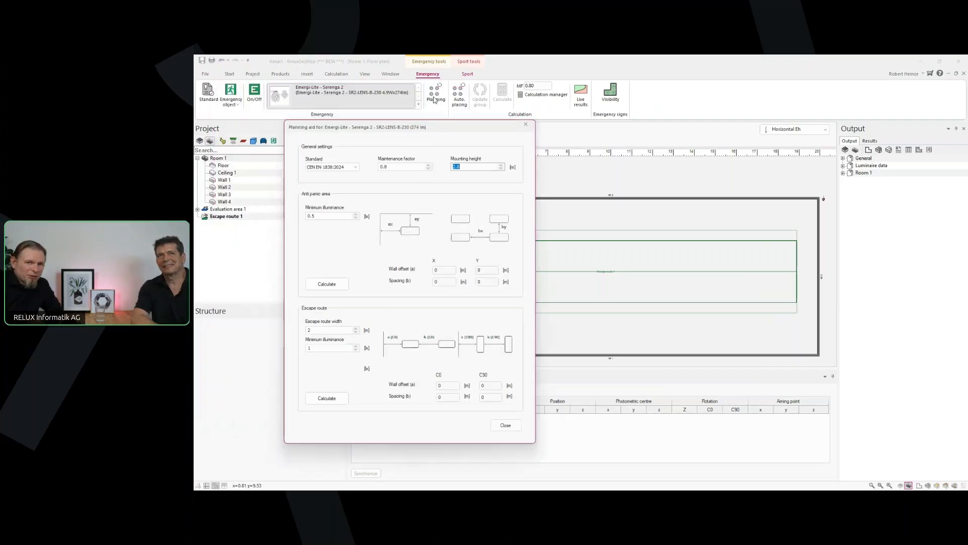
left_click(526, 125)
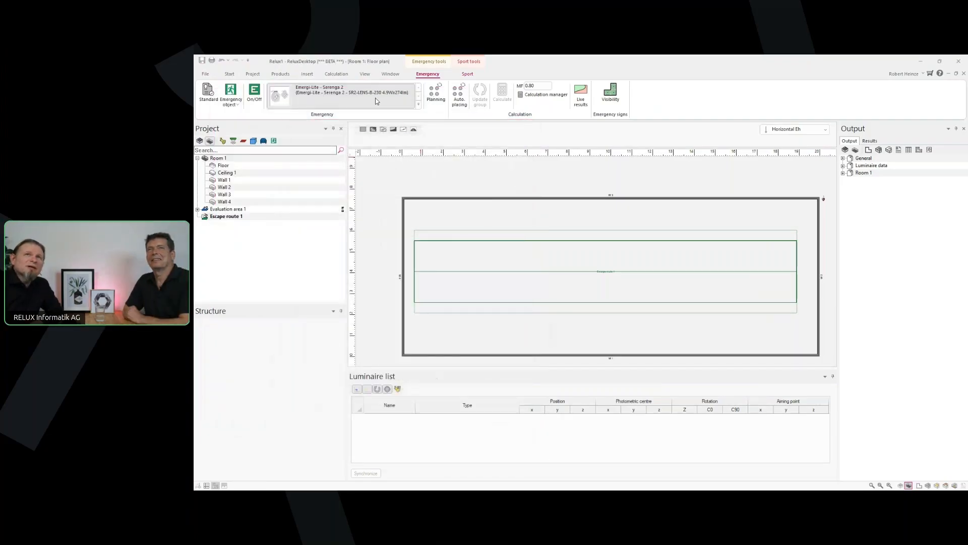
Step: Open the planning aid from the luminaire's emergency settings and calculate anti-panic area and 2 m wide escape route spacings to CEN EN 1838:2024
right_click(377, 100)
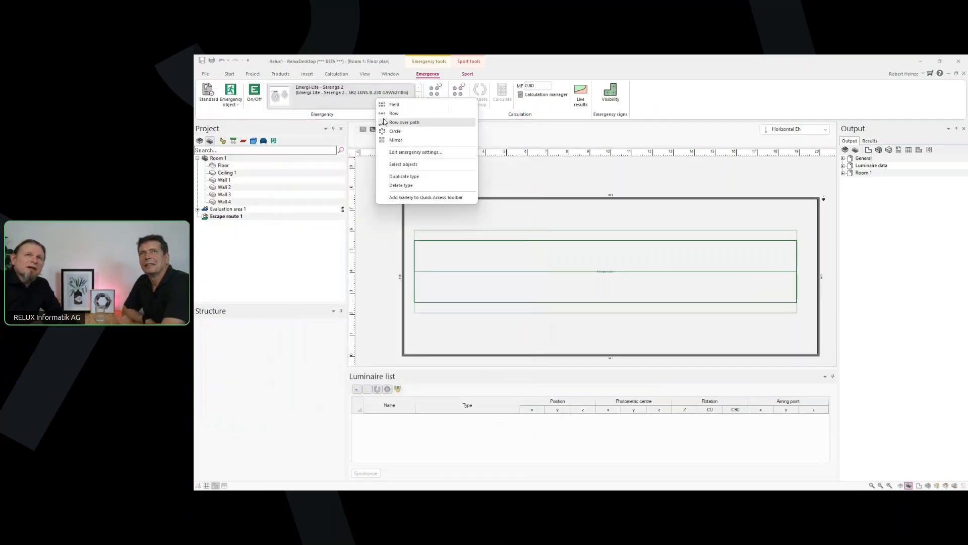
left_click(412, 152)
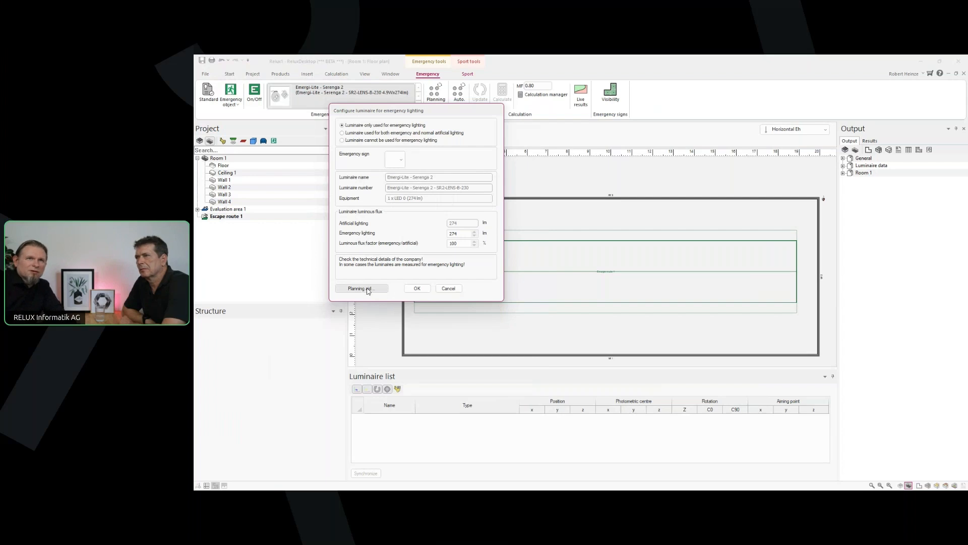
left_click(363, 288)
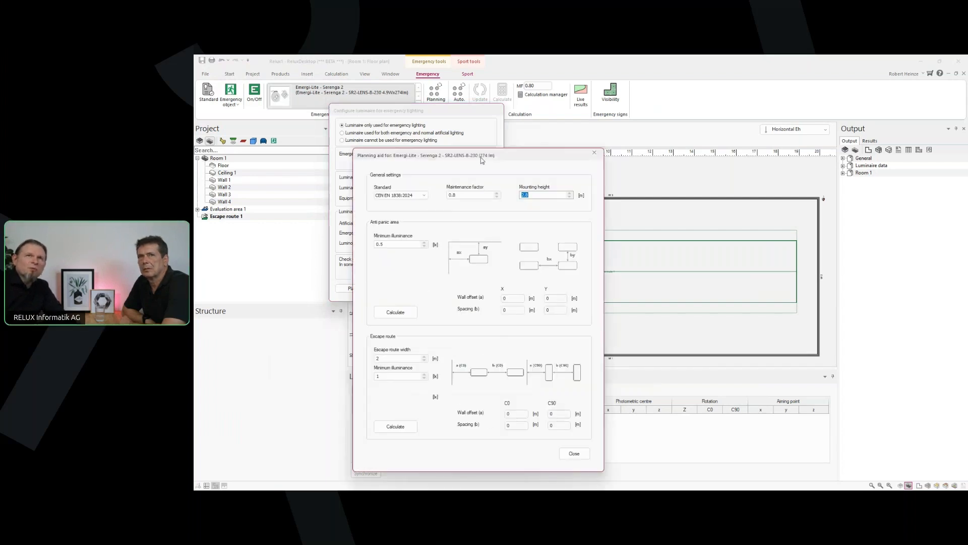
left_click_drag(483, 159, 497, 124)
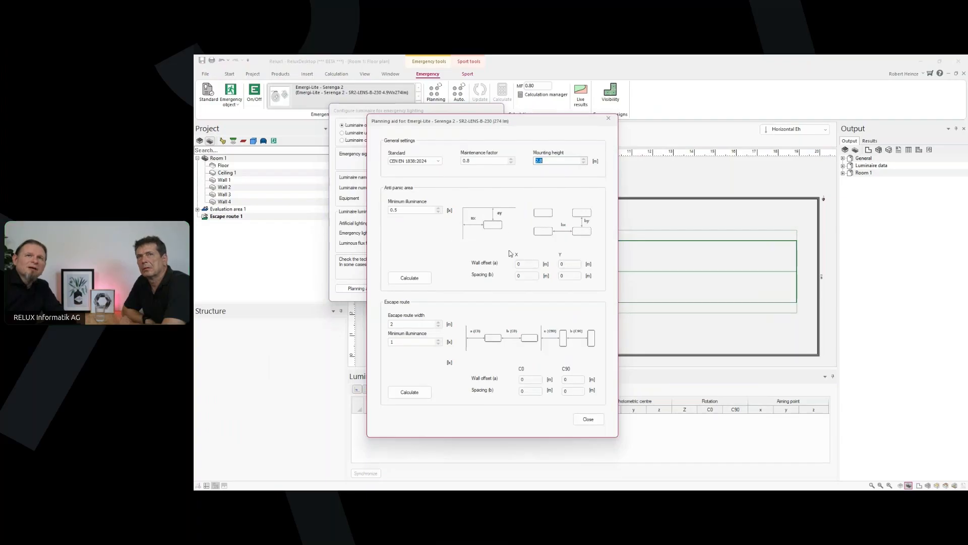
left_click(439, 162)
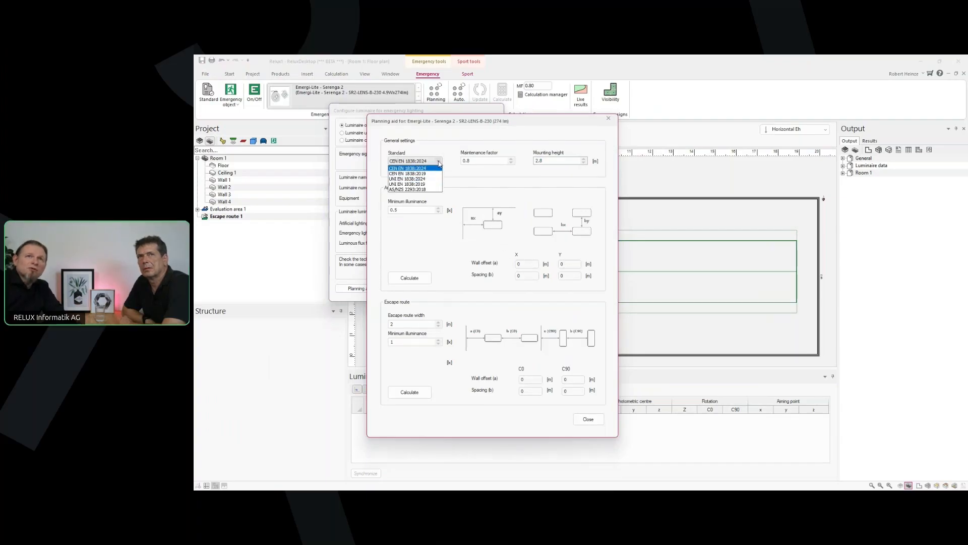
left_click(415, 167)
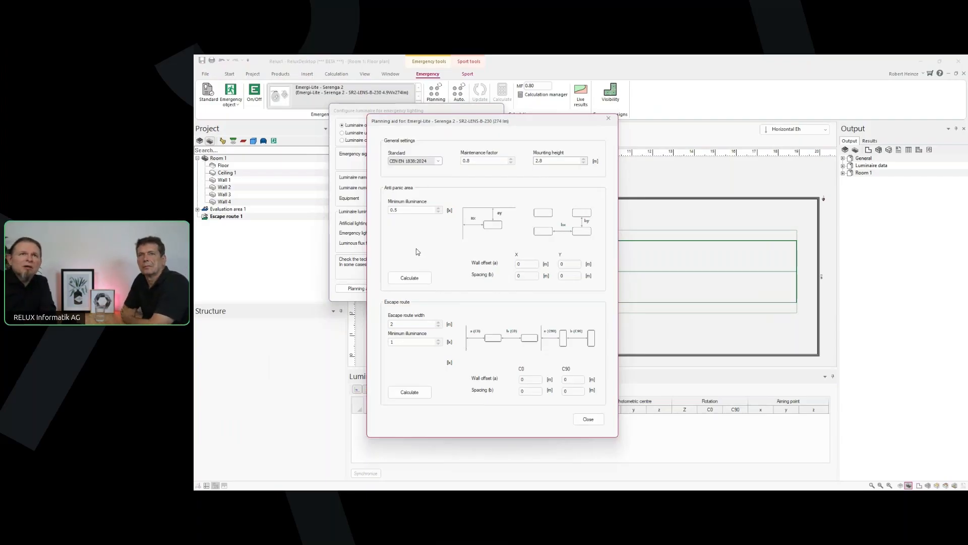
left_click(409, 278)
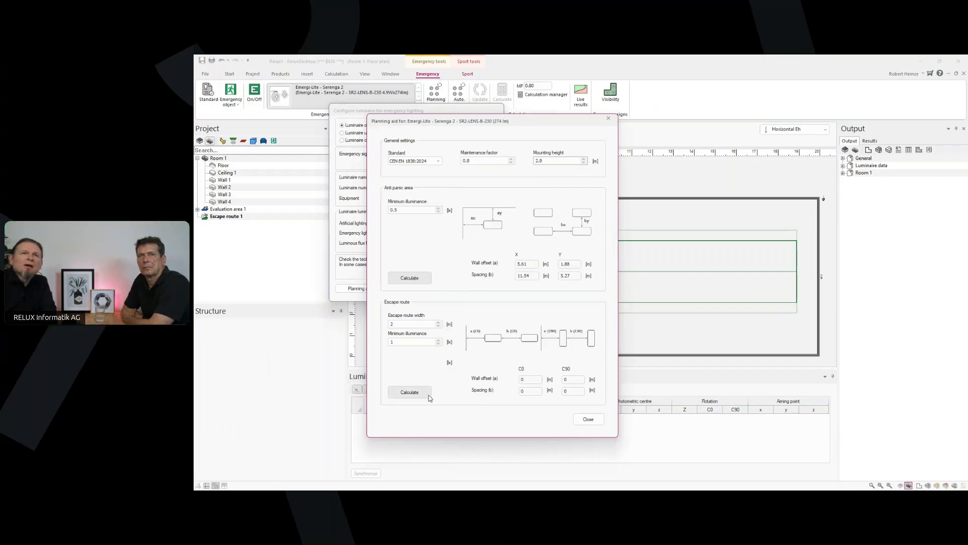
left_click(417, 392)
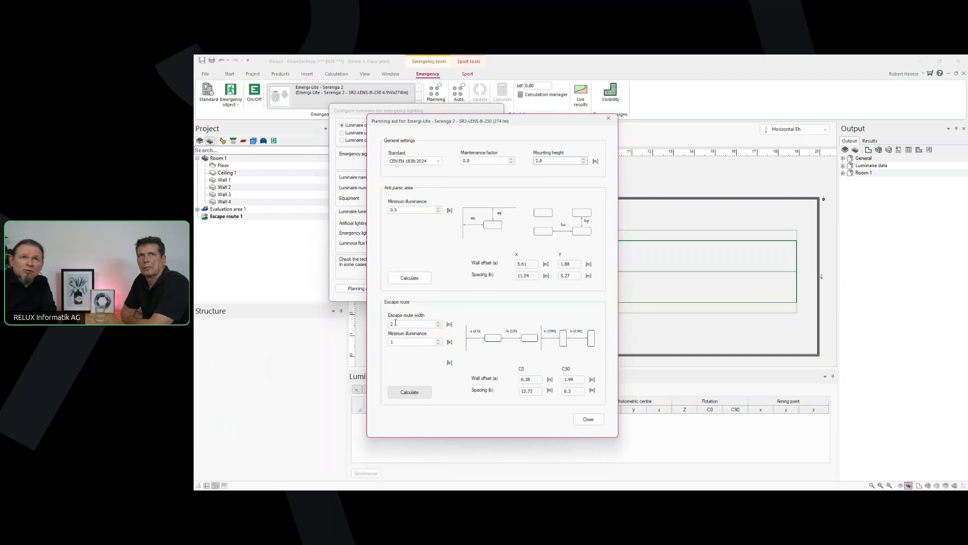
Step: Set the planning aid's escape route width to 3 m and recalculate the escape route wall offsets and spacings
left_click(439, 324)
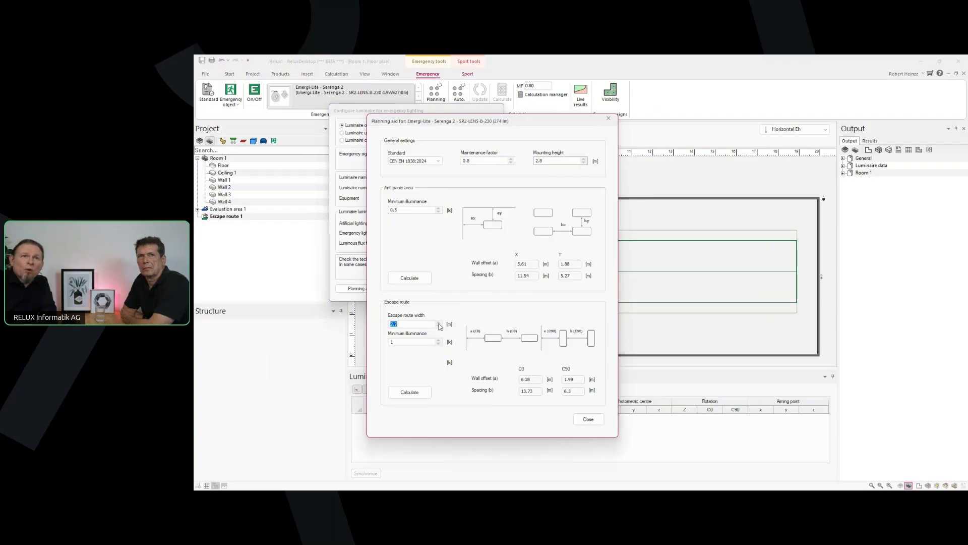
left_click(439, 323)
left_click(403, 392)
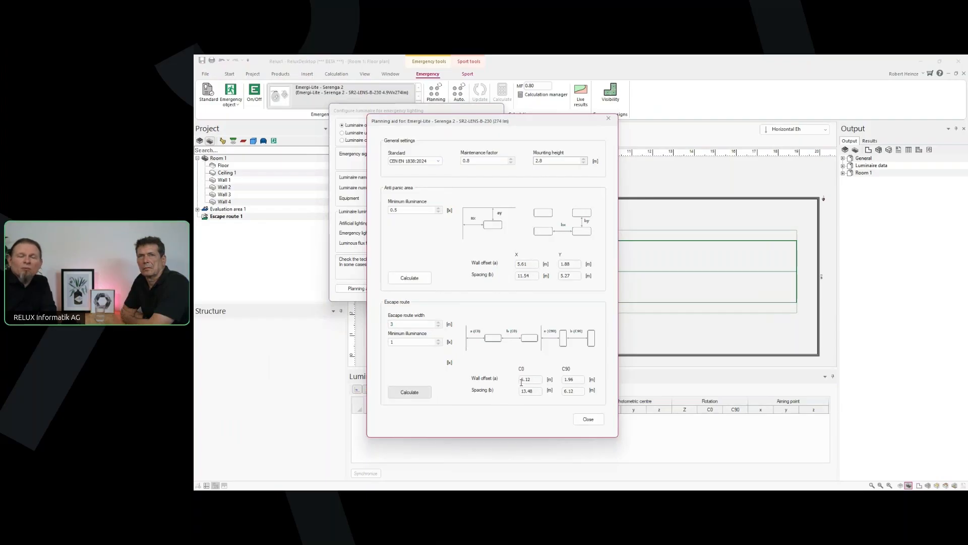
Step: Set the escape route width to 2 m and the standard to CEN EN 1838:2019, and recalculate the escape route spacings
left_click_drag(396, 324, 374, 317)
type("2")
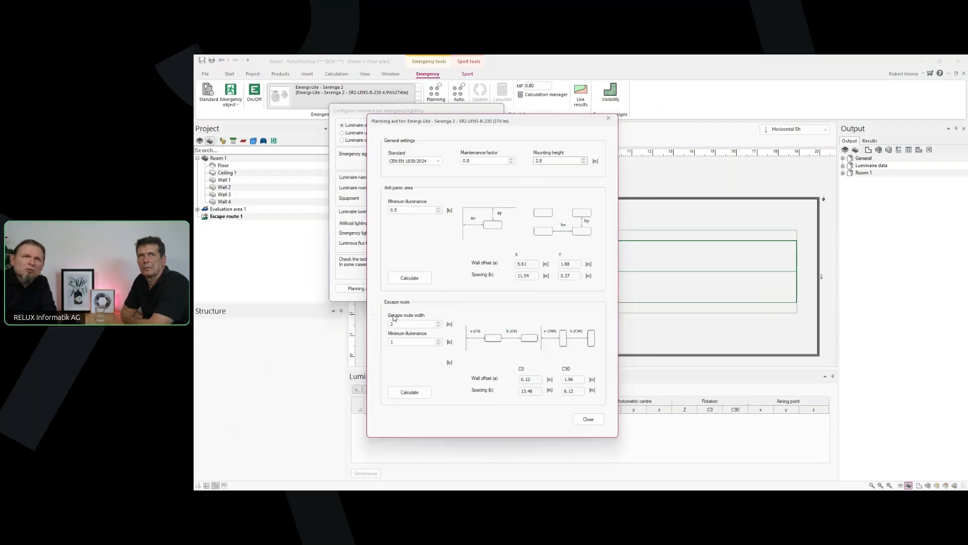
left_click(428, 160)
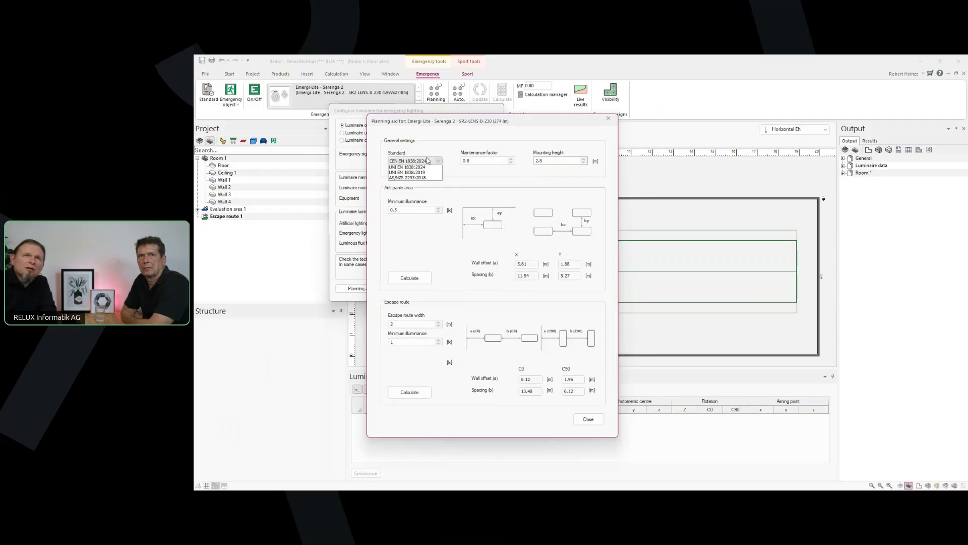
left_click(423, 178)
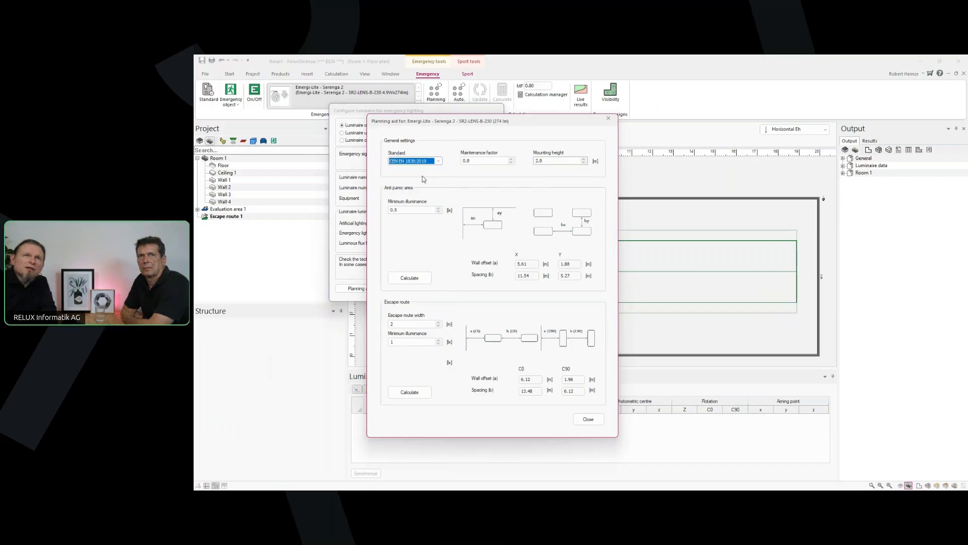
left_click(418, 395)
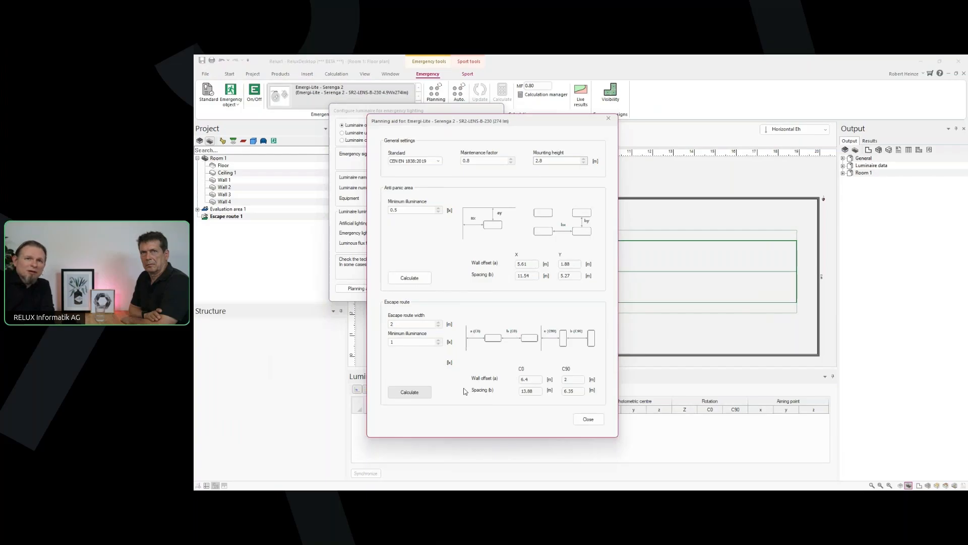
Step: Switch to the browser and review the Hochlinse spacing tables in the Lichtberechnung section of the RP Group EAQL029ML-AZ page
mouse_move(420, 489)
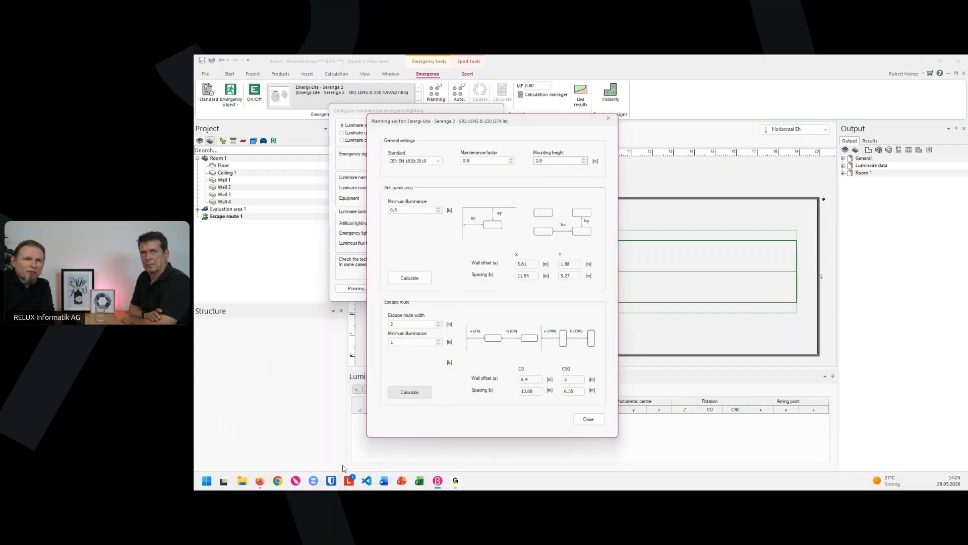
left_click(266, 480)
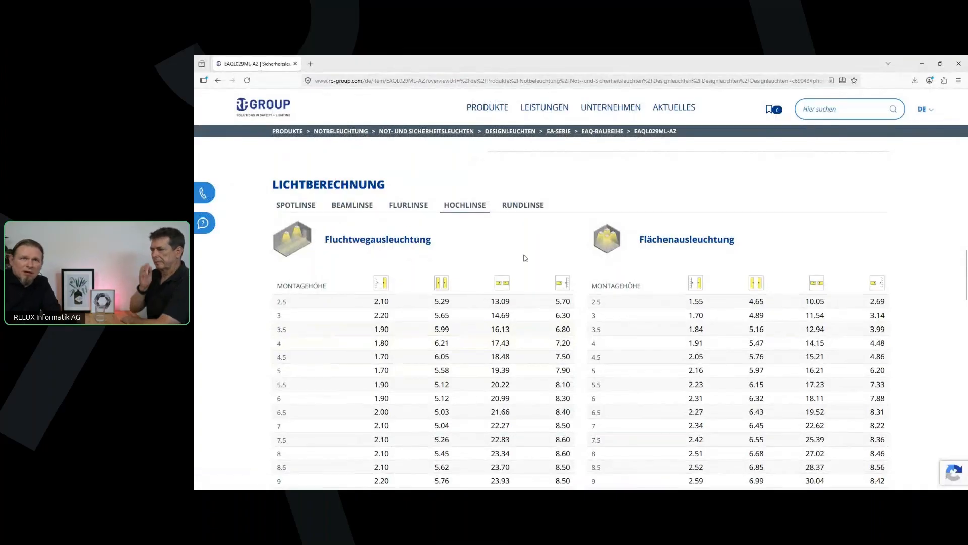
scroll(525, 258, "down", 1)
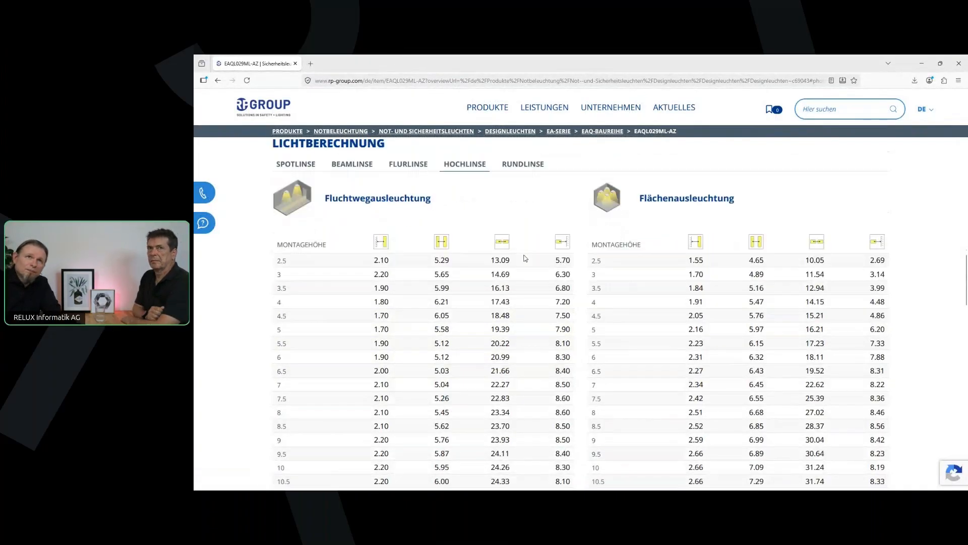
scroll(524, 258, "up", 1)
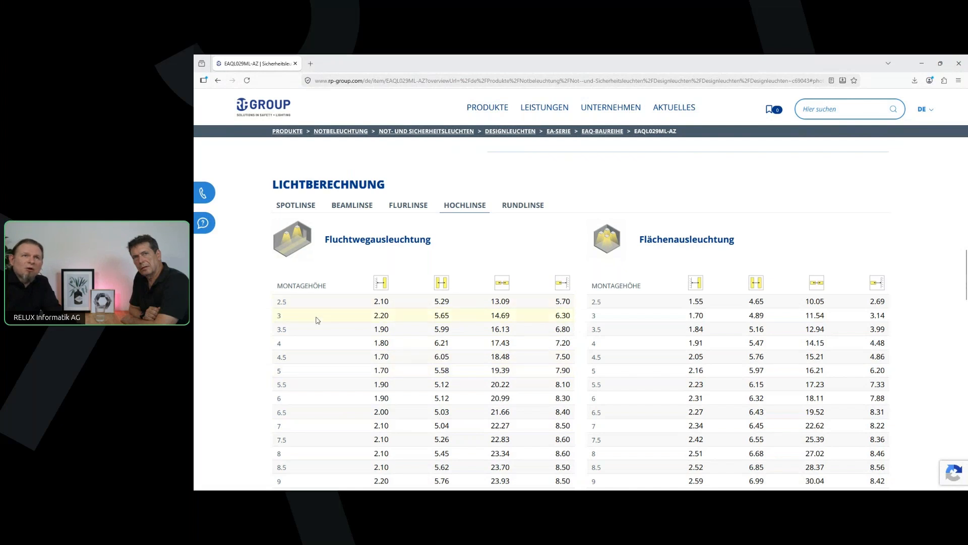
left_click(927, 110)
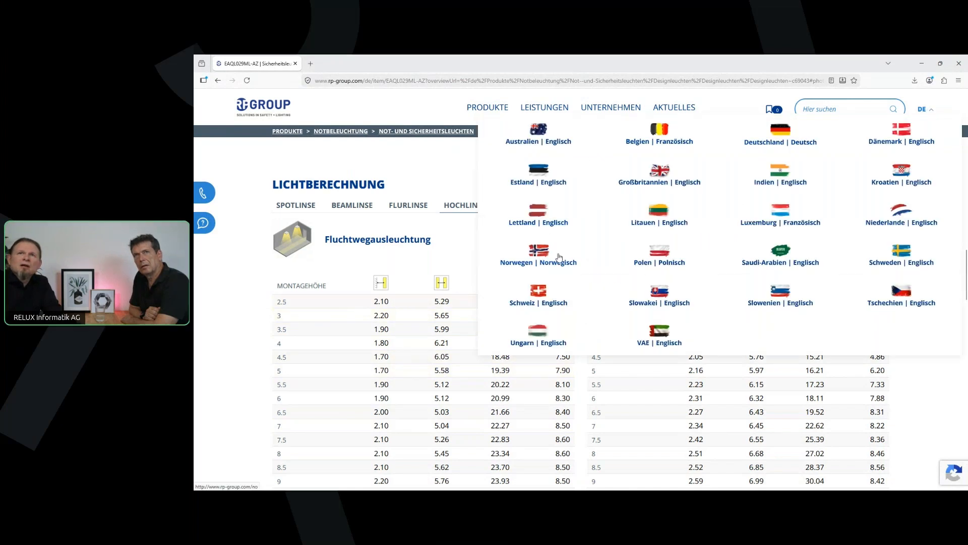
left_click(546, 127)
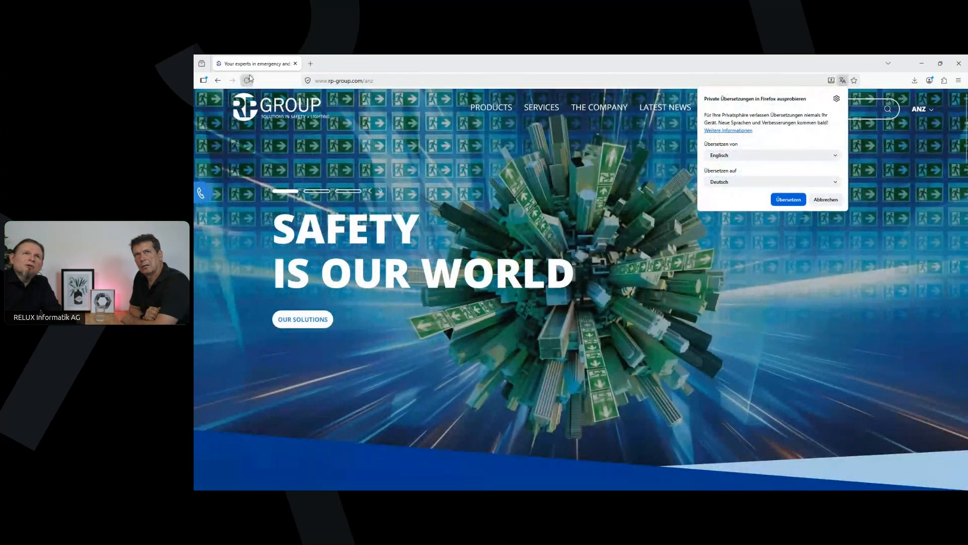
left_click(219, 81)
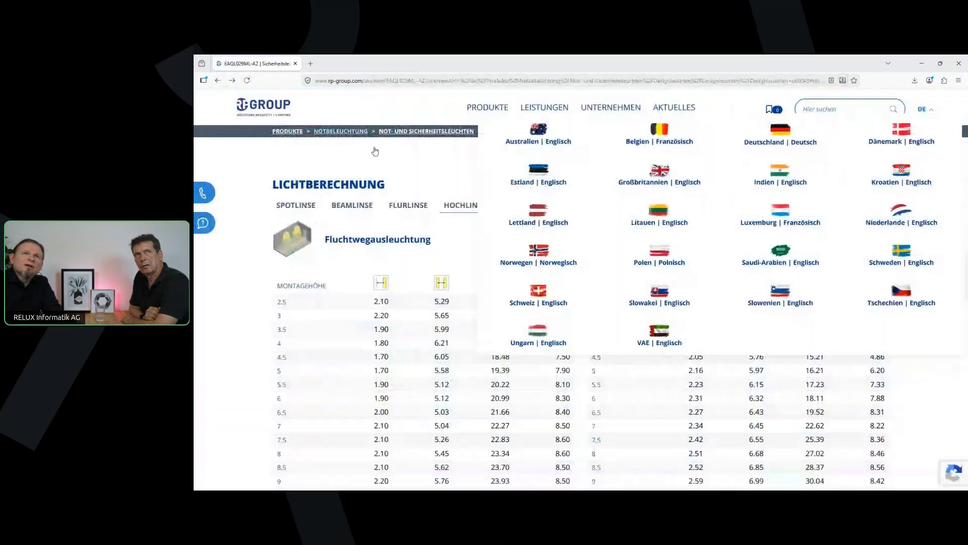
left_click(357, 260)
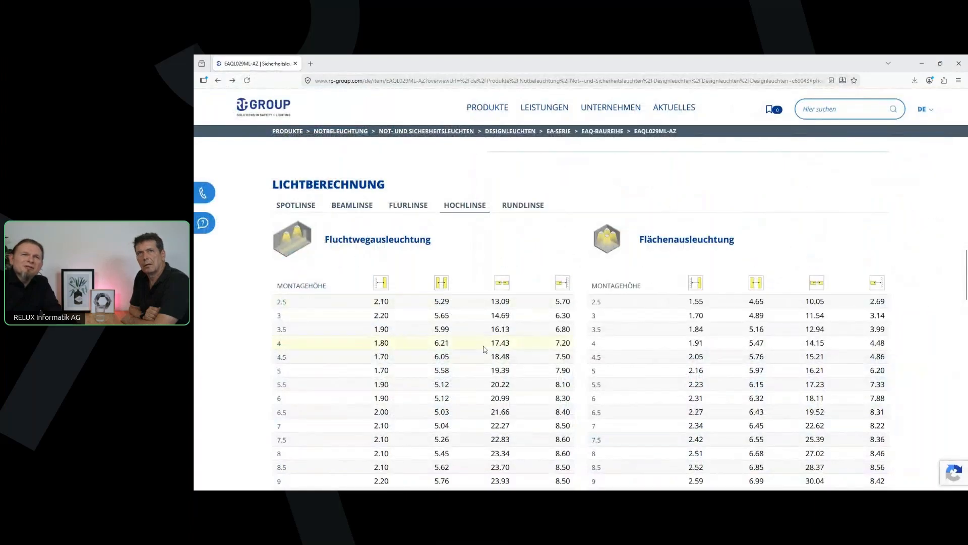
Step: Examine the Hochlinse escape route and area spacings across the listed mounting heights and display the Flurlinse tables for comparison
scroll(482, 358, "down", 2)
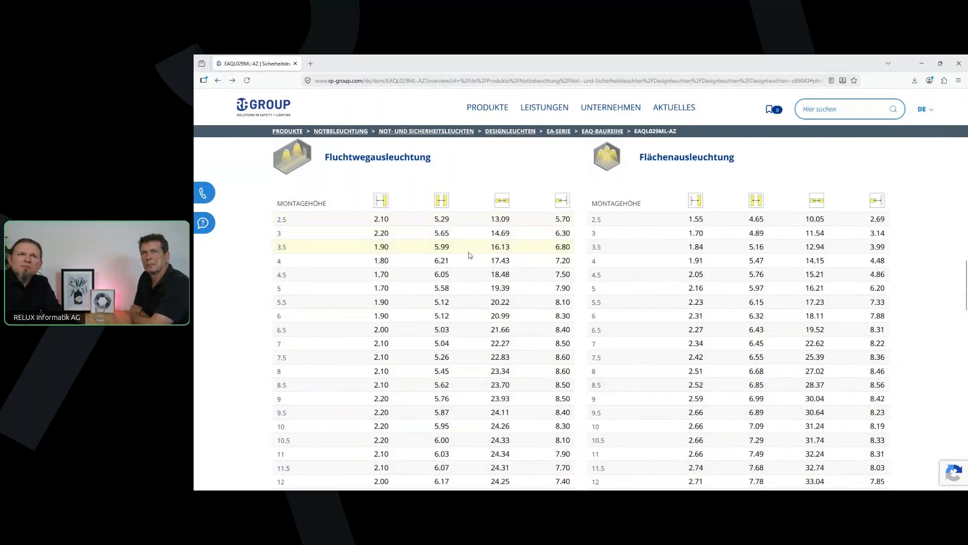
scroll(468, 257, "up", 2)
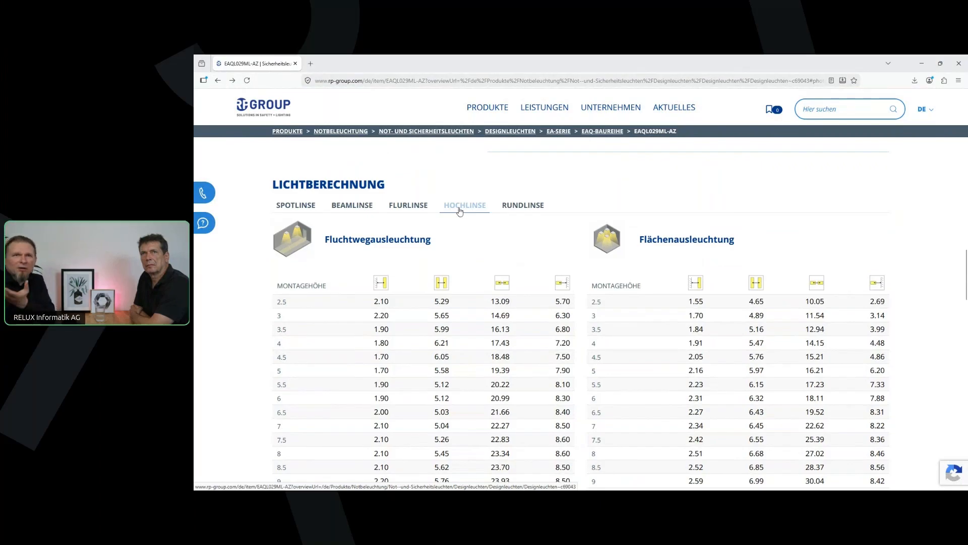
scroll(473, 260, "down", 1)
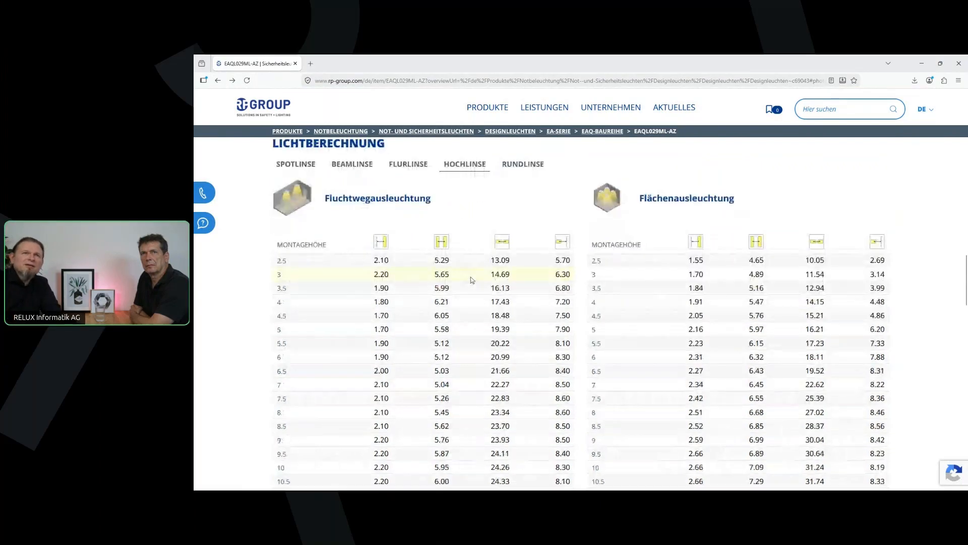
scroll(472, 280, "down", 6)
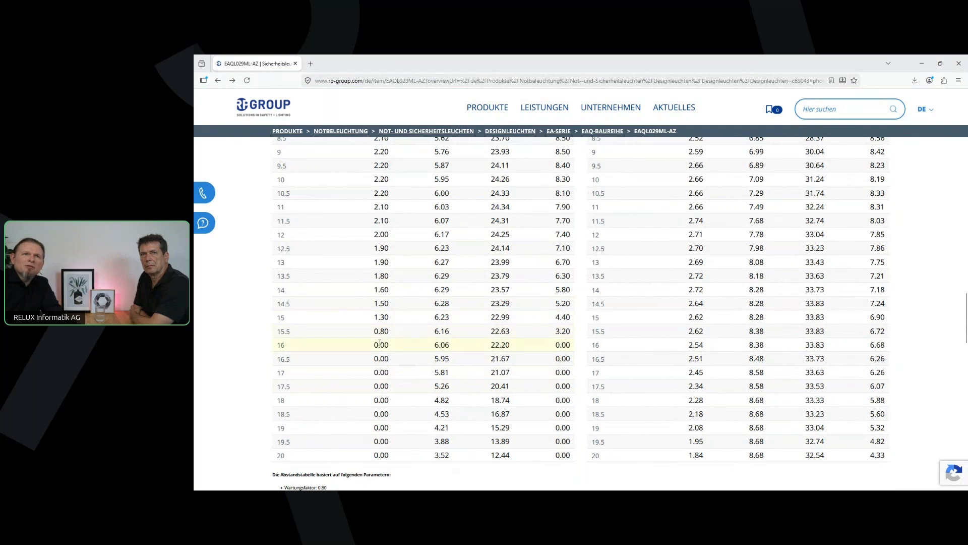
scroll(367, 329, "up", 6)
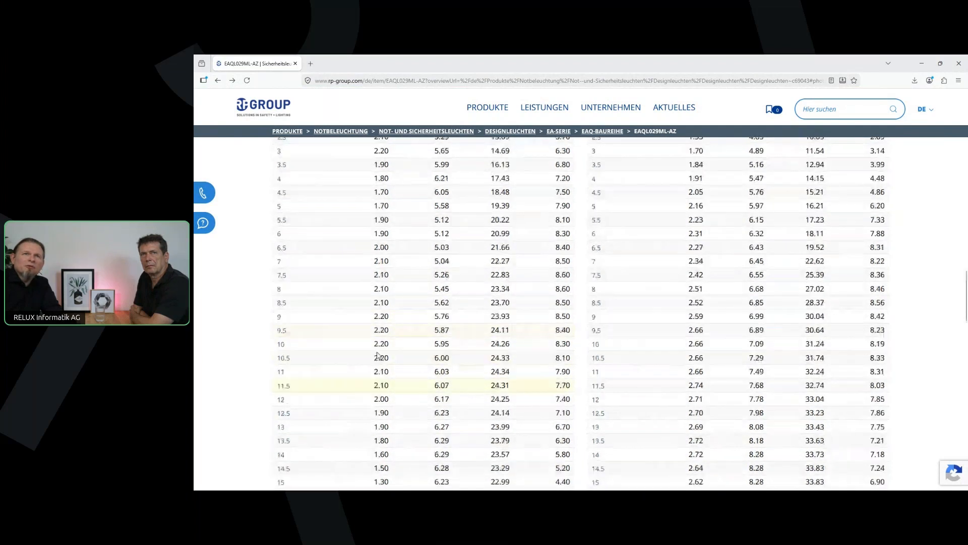
scroll(377, 352, "up", 2)
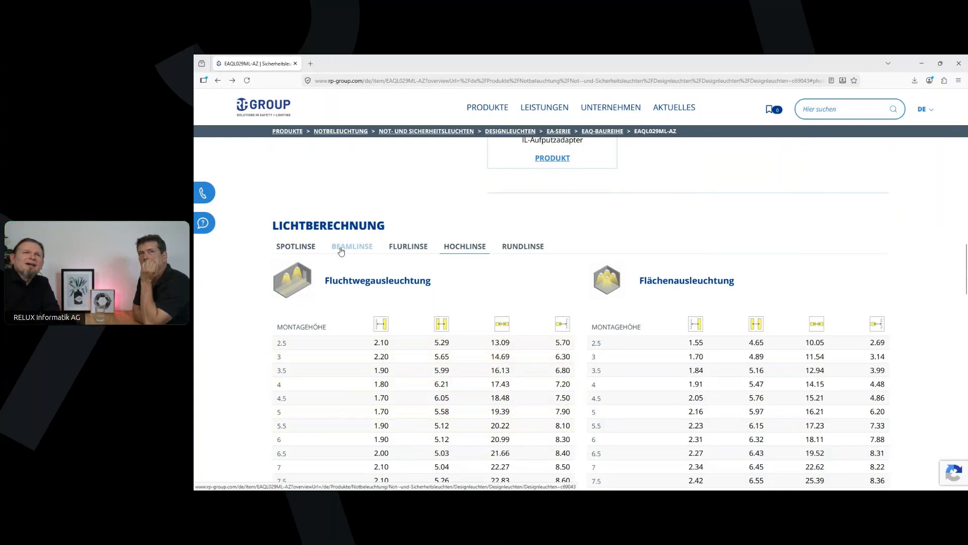
left_click(404, 247)
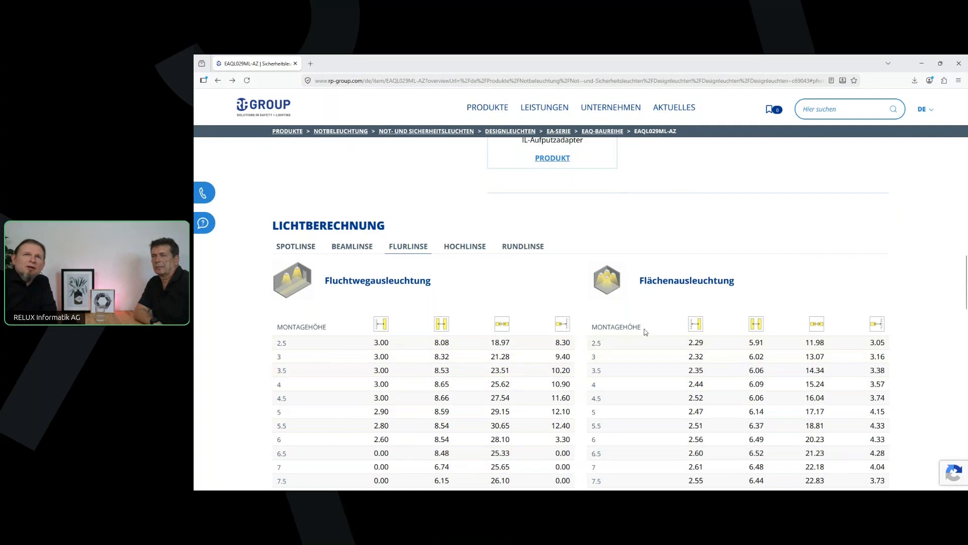
Step: Return to ReluxDesktop, recalculate the anti-panic area spacings in the planning aid, and leave the luminaire's emergency configuration without applying changes
left_click(914, 67)
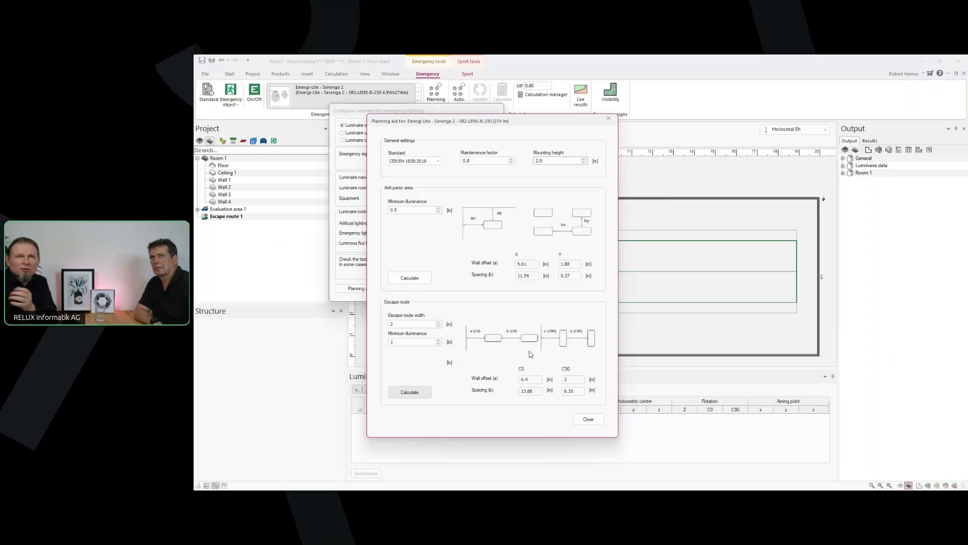
left_click(413, 279)
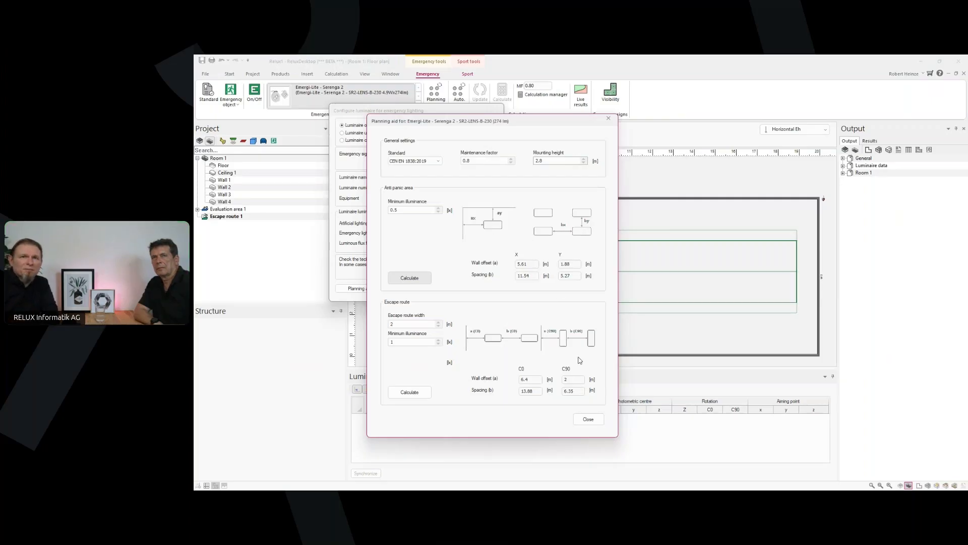
left_click(588, 420)
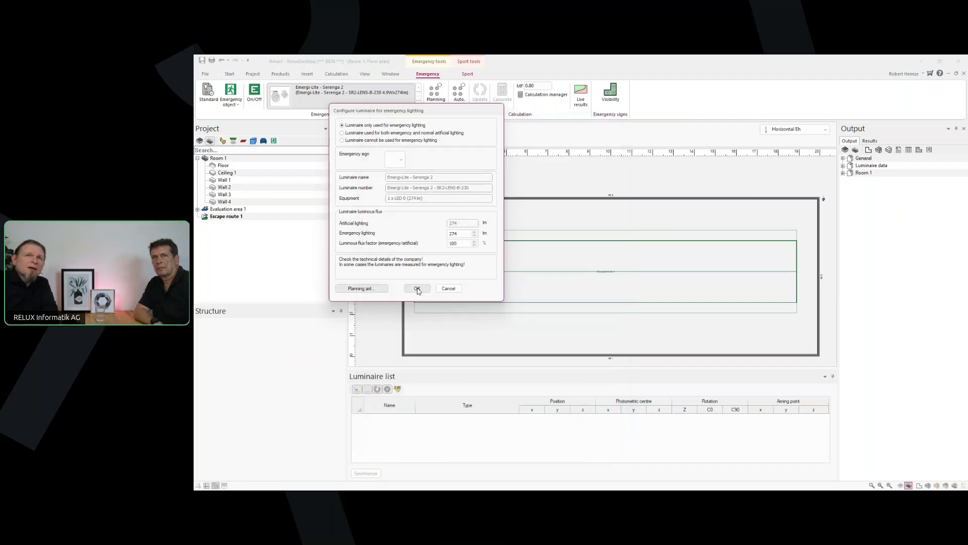
left_click(449, 289)
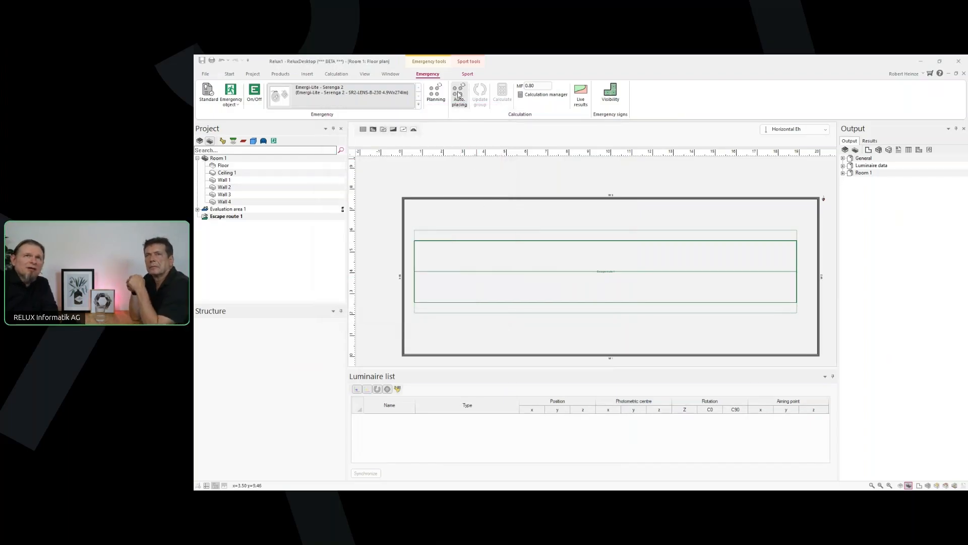
Step: Auto-place Serenga 2 emergency luminaires along Escape route 1 to CEN EN 1838:2024 with C0° luminaire rotation
left_click(237, 217)
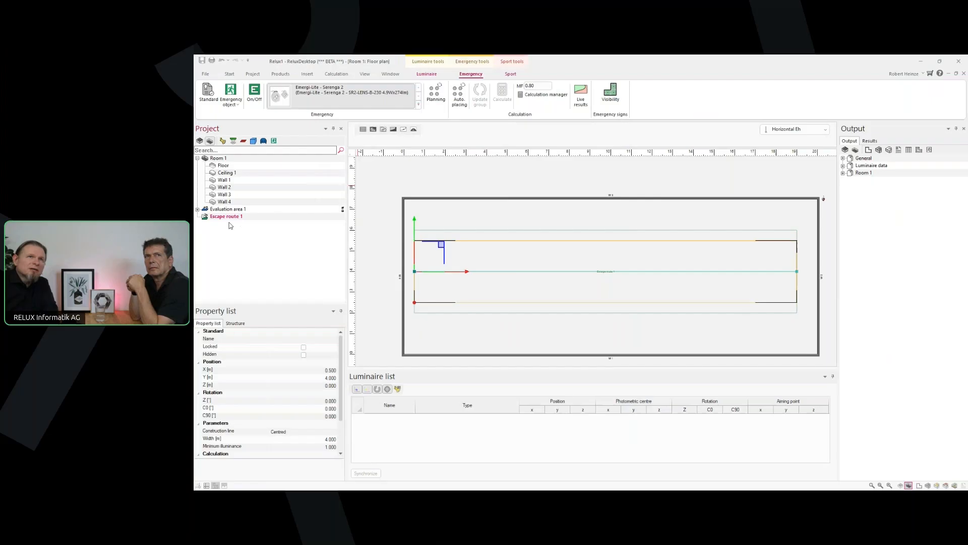
left_click(460, 95)
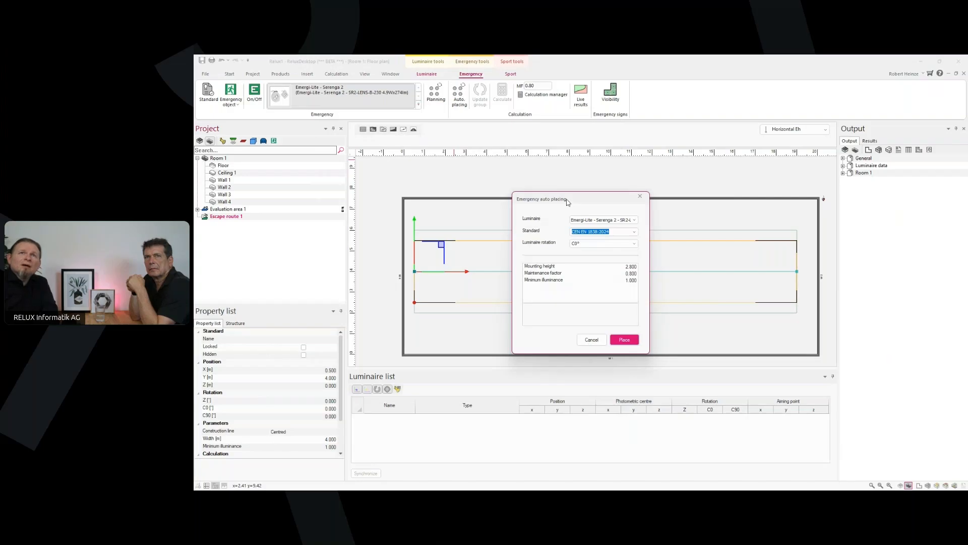
left_click_drag(569, 203, 549, 204)
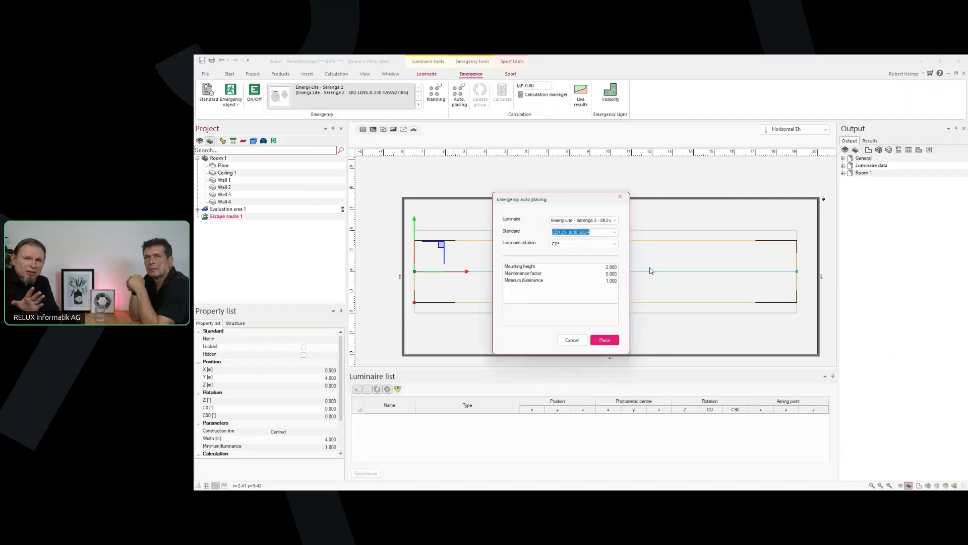
left_click(614, 232)
left_click(585, 231)
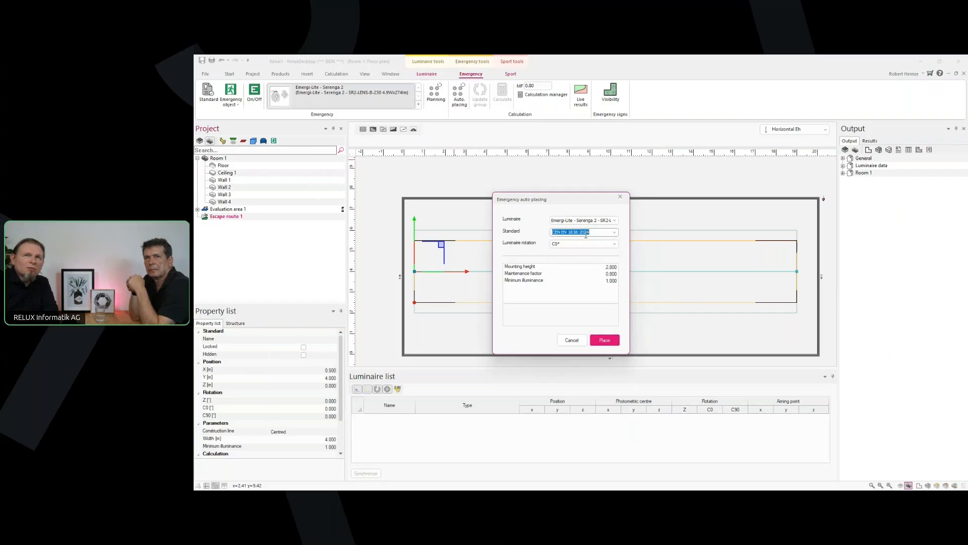
left_click(582, 245)
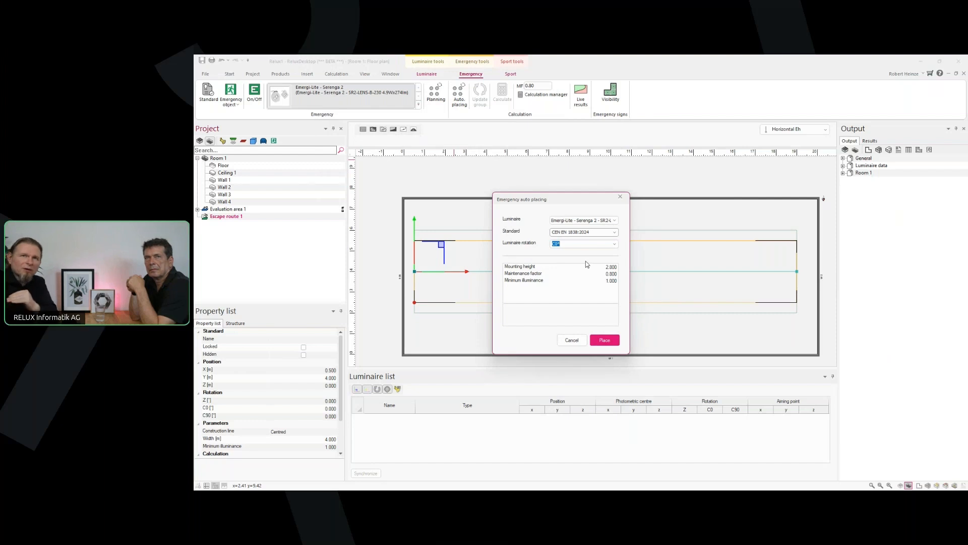
left_click(605, 340)
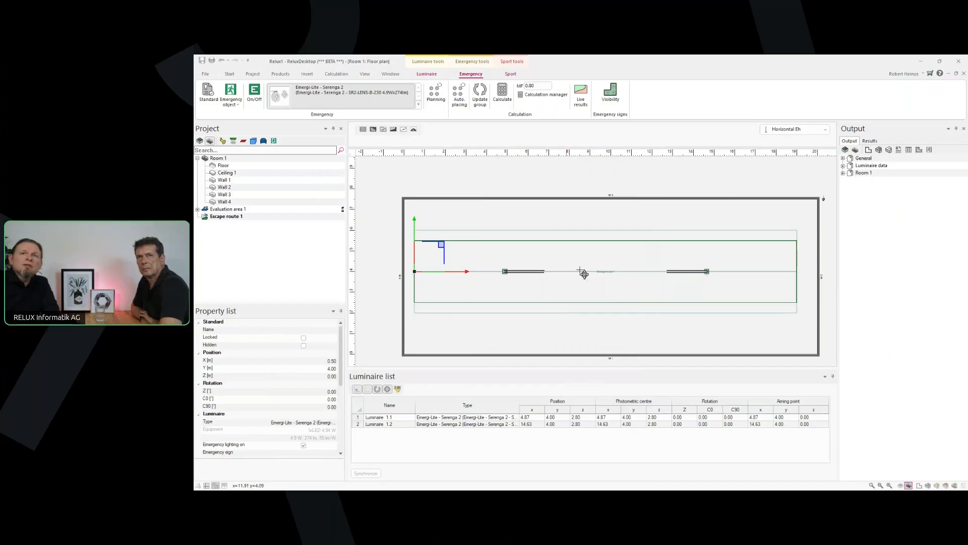
Step: Display the light distribution curves of the placed luminaires in the floor plan and return to the emergency lighting tools
scroll(598, 319, "down", 2)
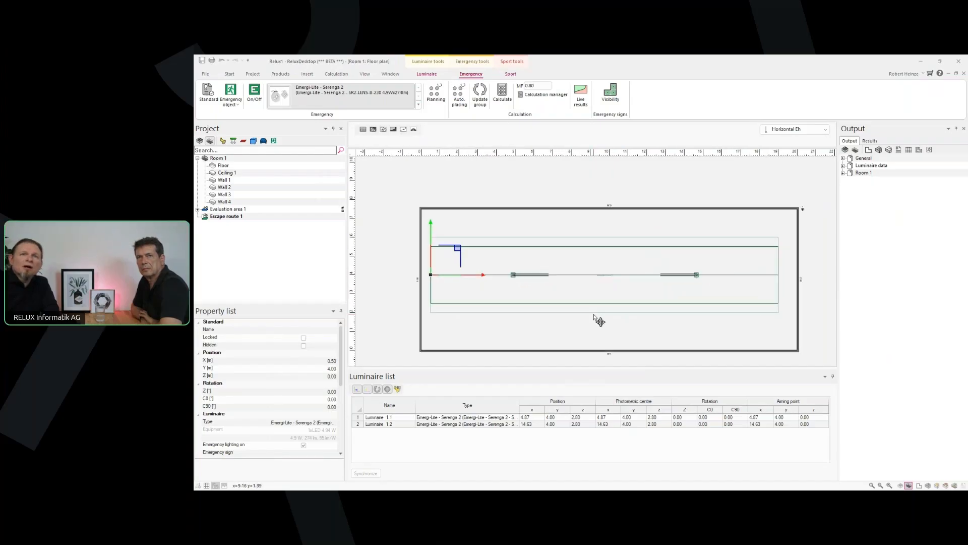
left_click(363, 76)
left_click(262, 93)
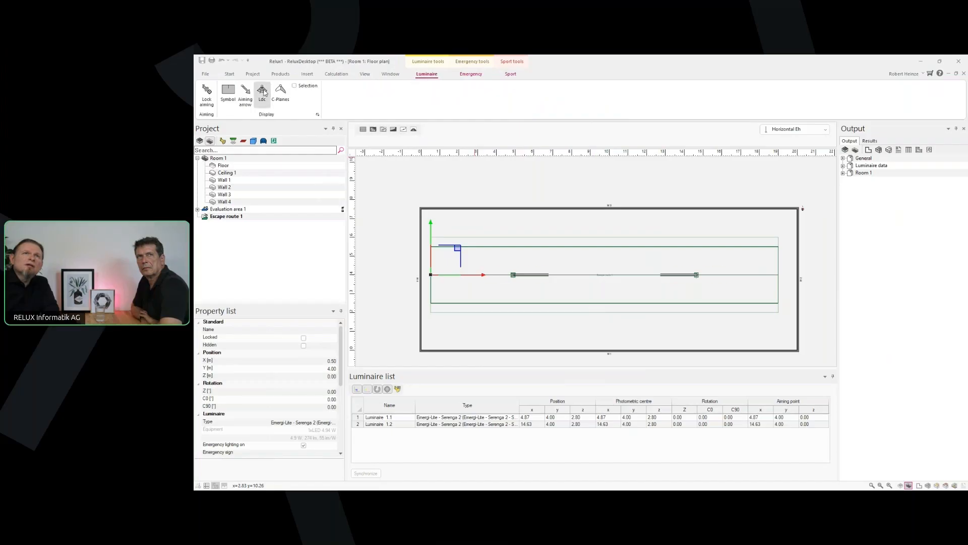
left_click(470, 74)
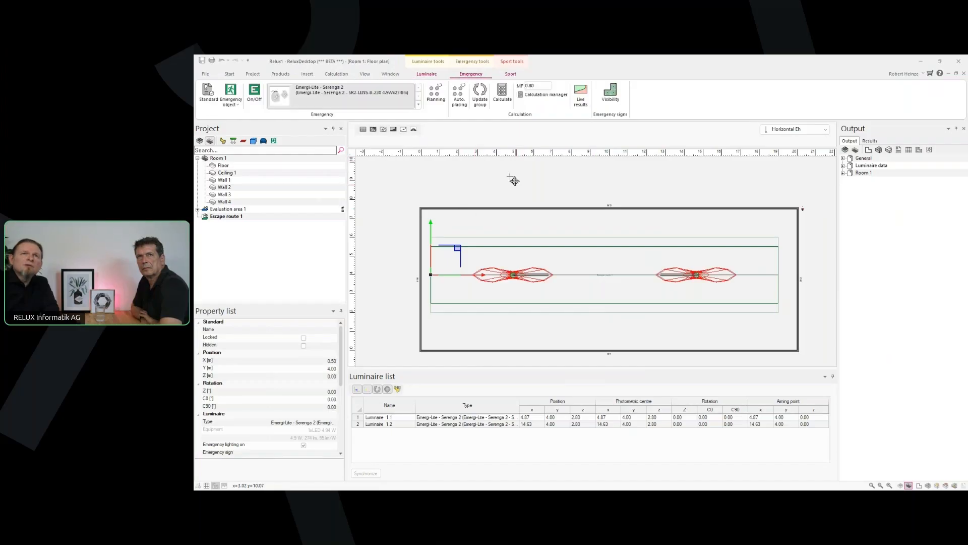
Step: Turn on live results for the emergency lighting in the room's floor plan
scroll(547, 295, "up", 2)
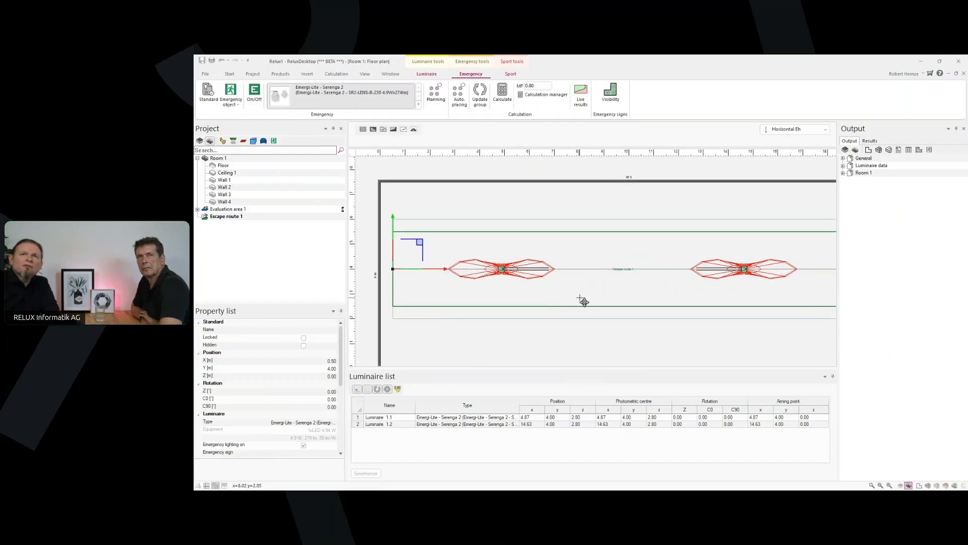
scroll(579, 295, "down", 1)
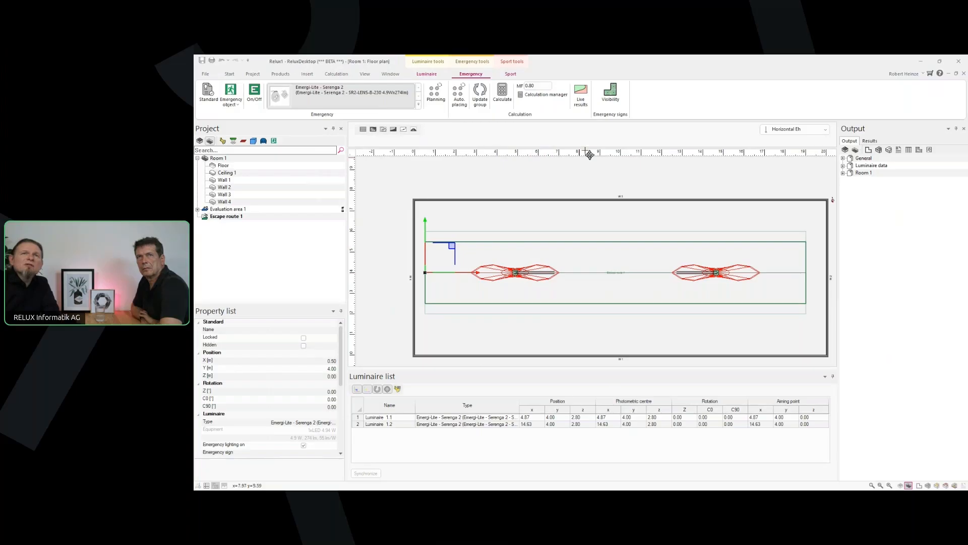
left_click(580, 99)
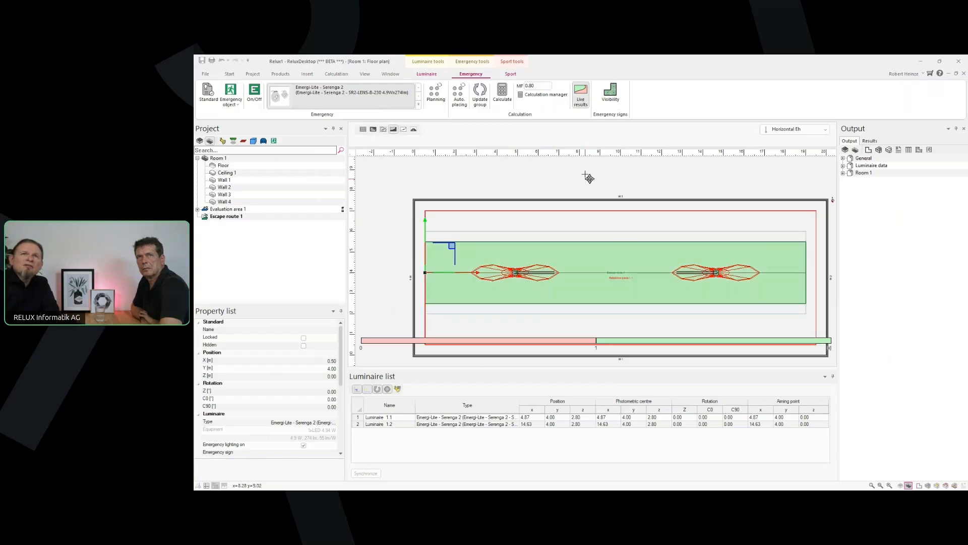
Step: Try shifting the luminaire group along the escape route in the floor plan while live results are active
scroll(587, 226, "down", 2)
mouse_move(597, 250)
middle_mouse_down()
mouse_move(604, 218)
mouse_move(608, 246)
middle_mouse_up()
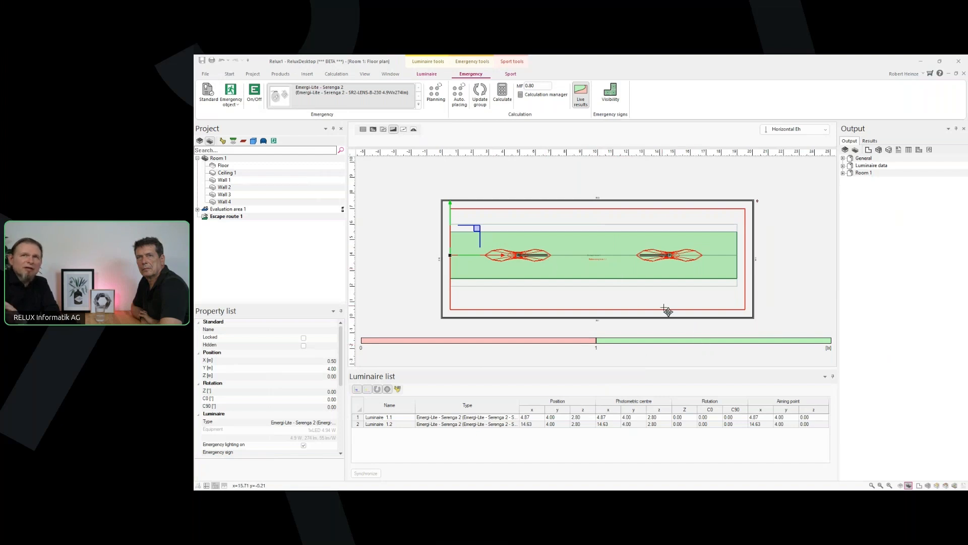
left_click(482, 230)
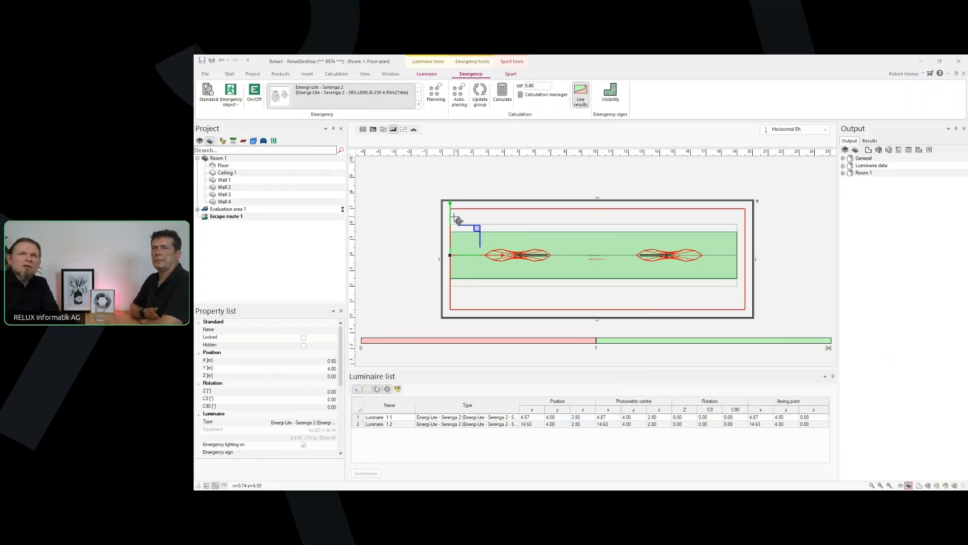
mouse_move(456, 220)
left_mouse_down()
mouse_move(464, 190)
mouse_move(454, 244)
mouse_move(465, 201)
mouse_move(466, 249)
mouse_move(470, 220)
left_mouse_up()
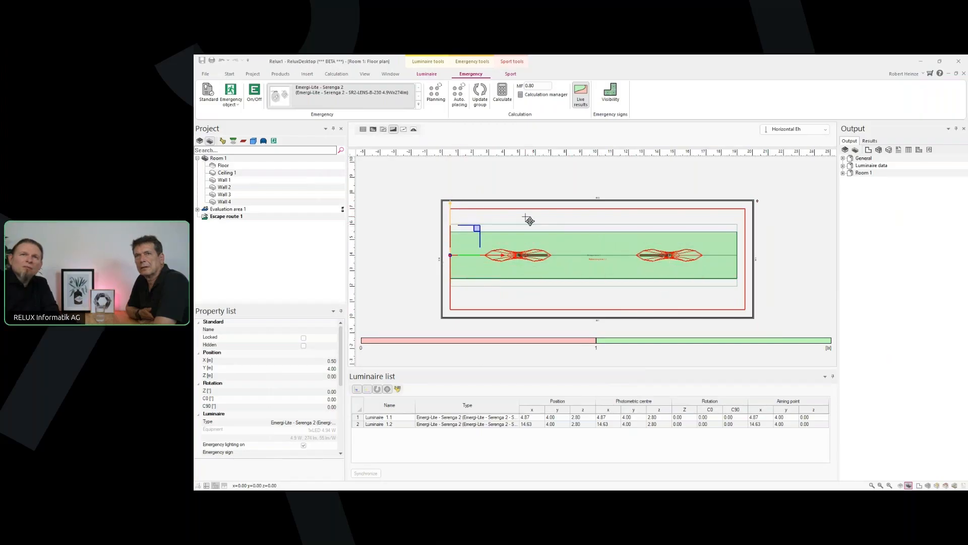
mouse_move(494, 260)
left_mouse_down()
mouse_move(608, 262)
mouse_move(386, 256)
mouse_move(558, 267)
mouse_move(456, 270)
mouse_move(402, 258)
mouse_move(491, 265)
mouse_move(497, 273)
left_mouse_up()
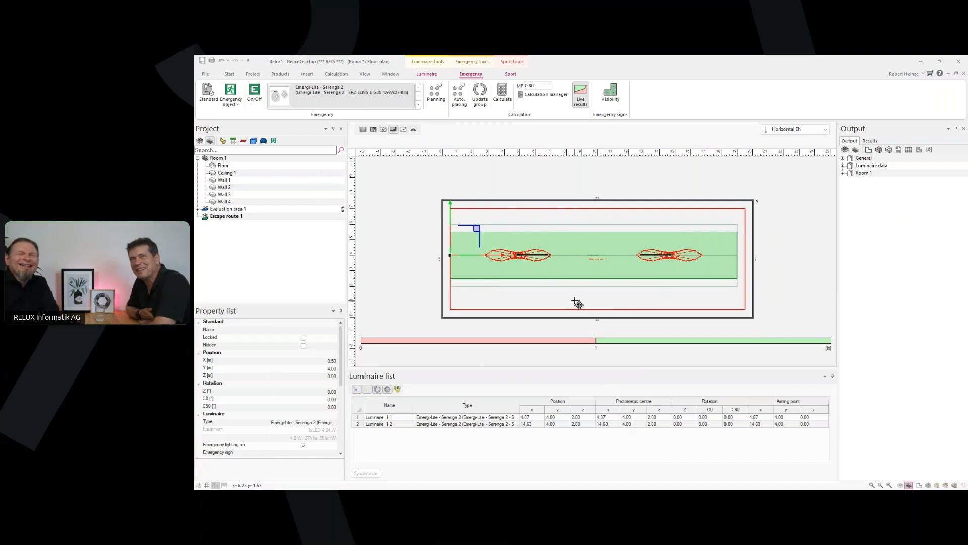
Step: Show the room in 3D with its light distribution curves and select Escape route 1
left_click(928, 485)
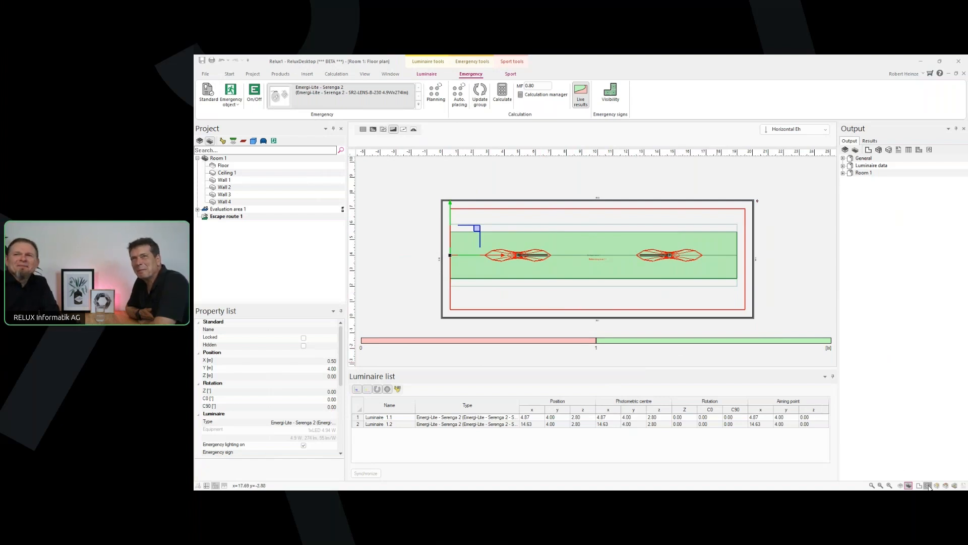
left_click_drag(691, 312, 587, 312)
scroll(585, 310, "up", 3)
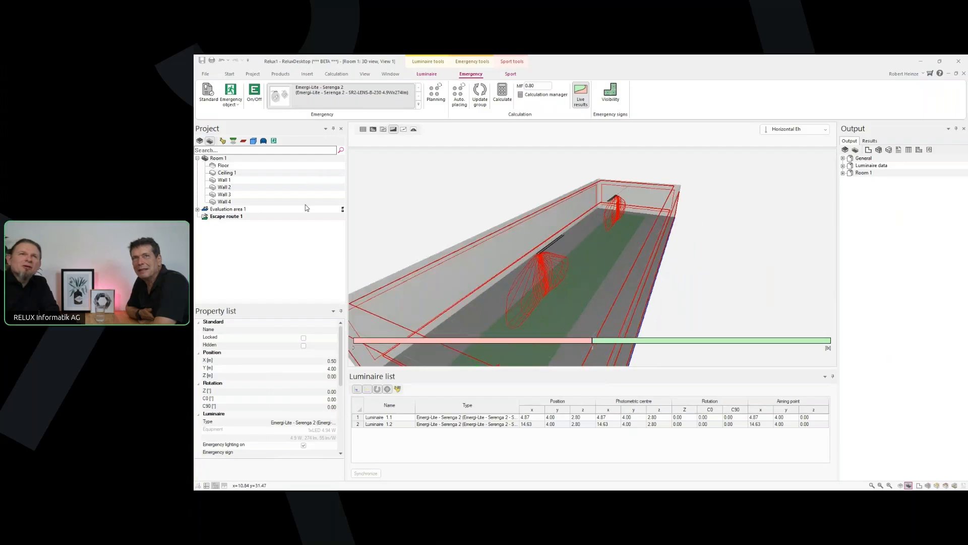
left_click(231, 217)
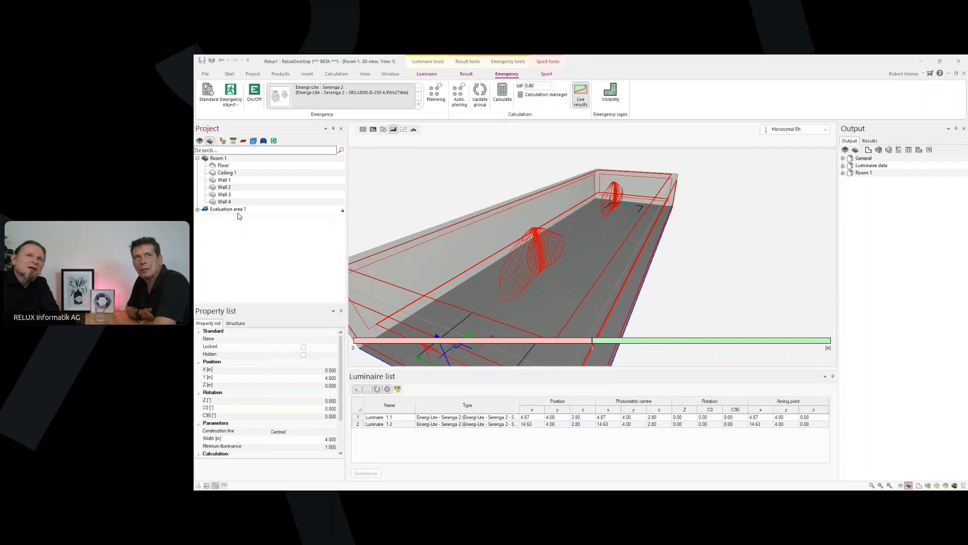
Step: Shift the luminaire group along the room in the 3D view to X -2.50 m, and back to X -0.50 m
left_click(540, 240)
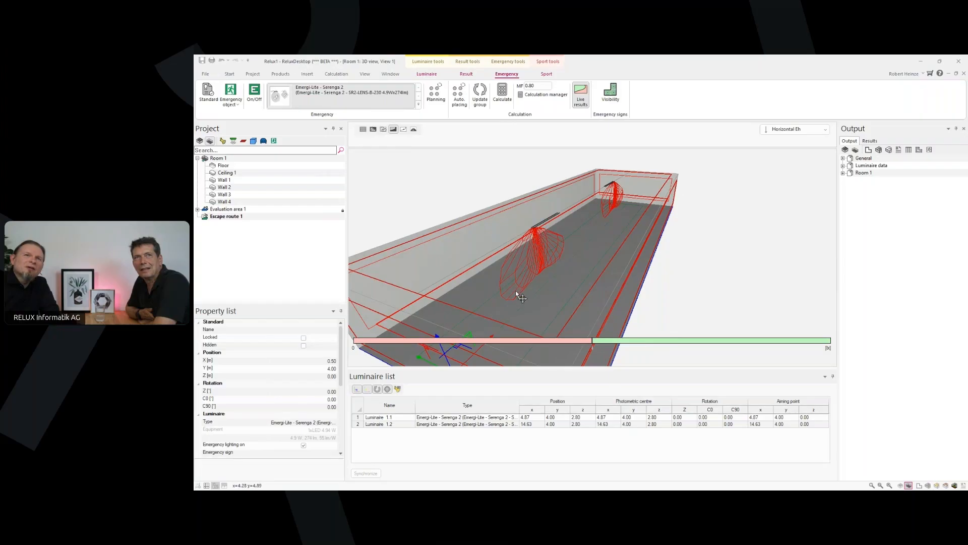
middle_click_drag(516, 291, 493, 307)
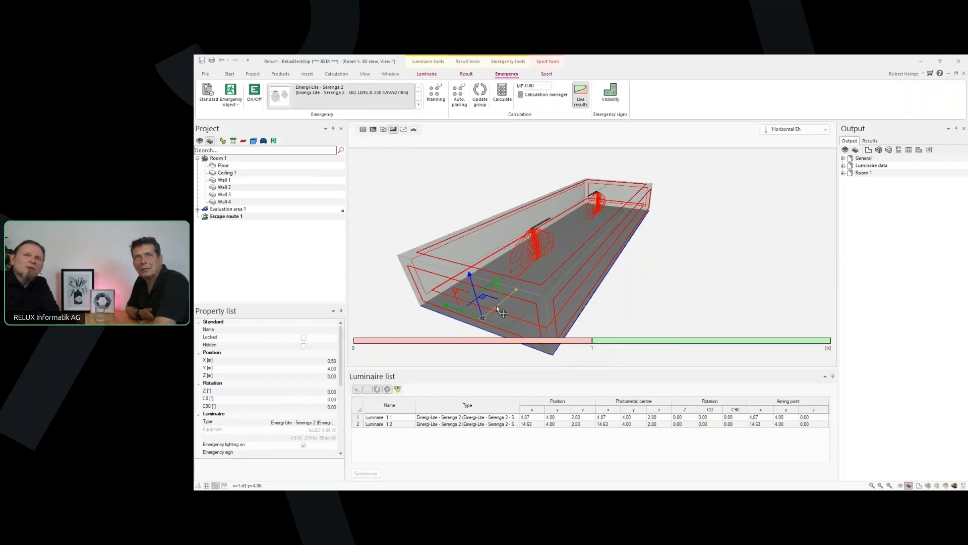
left_click_drag(490, 304, 445, 354)
middle_click_drag(450, 354, 565, 299)
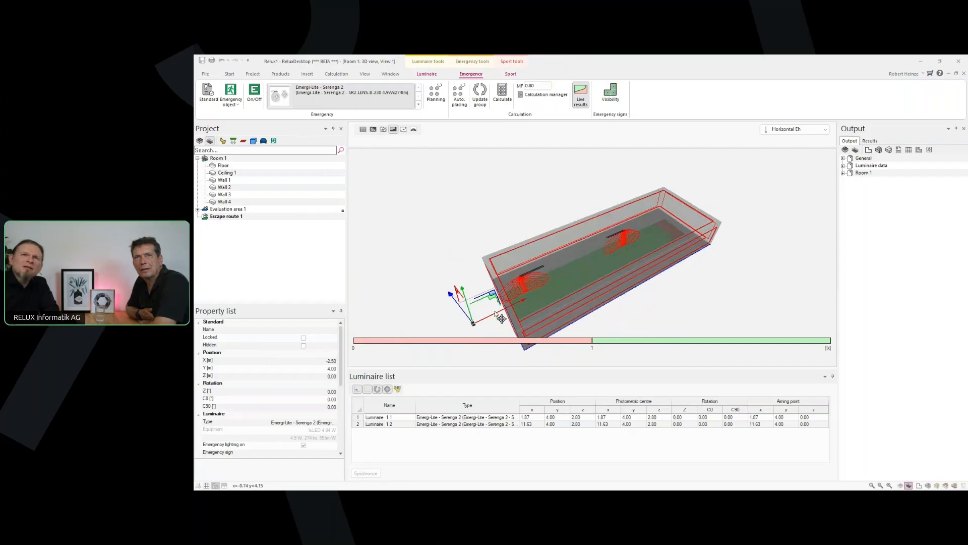
left_click_drag(505, 318, 533, 317)
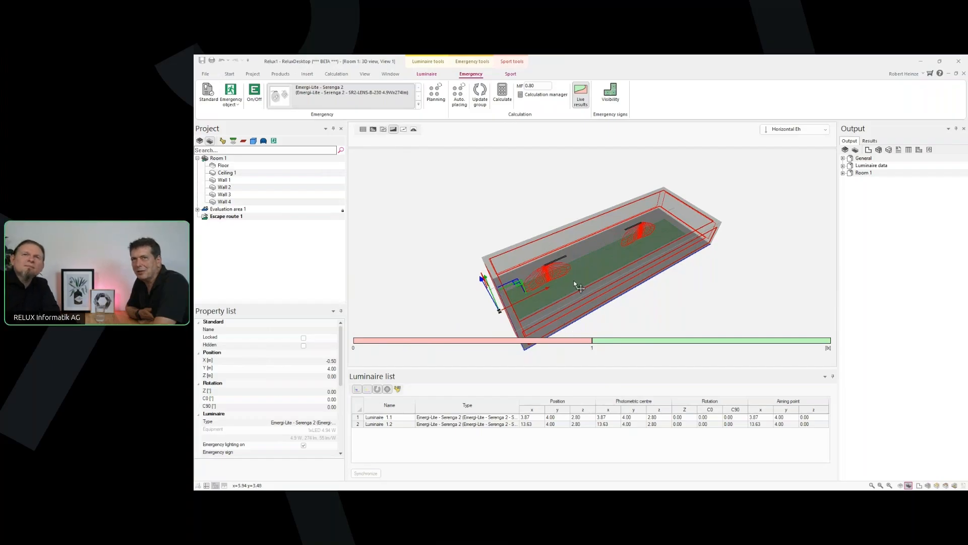
scroll(563, 296, "up", 2)
scroll(562, 295, "up", 3)
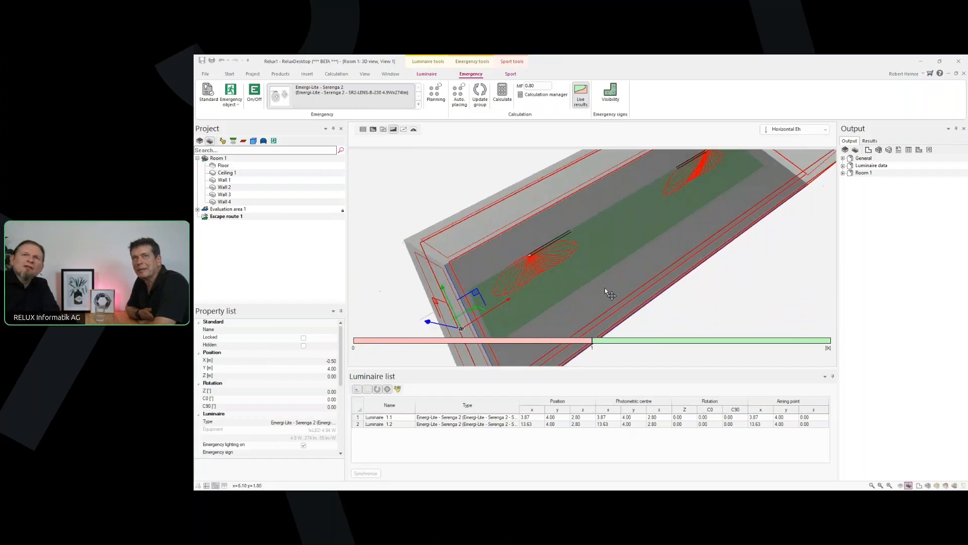
scroll(565, 279, "down", 1)
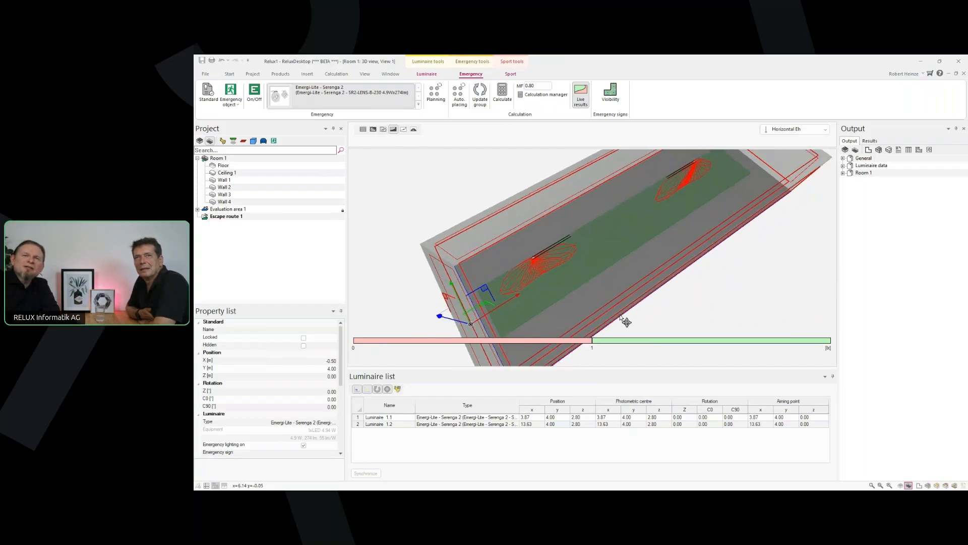
Step: Return to the floor plan and move the luminaire group along the escape route to X 0.50 m
left_click(923, 486)
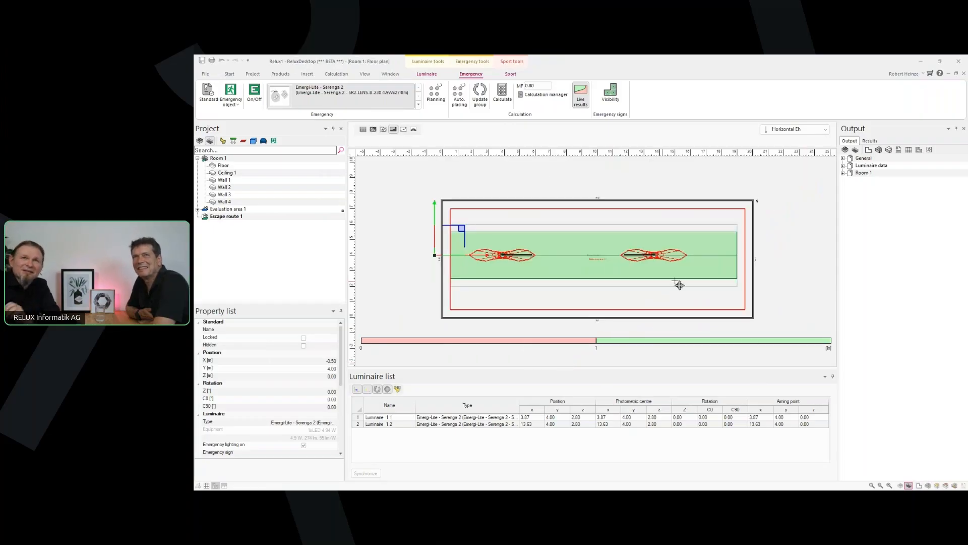
left_click_drag(463, 260, 477, 260)
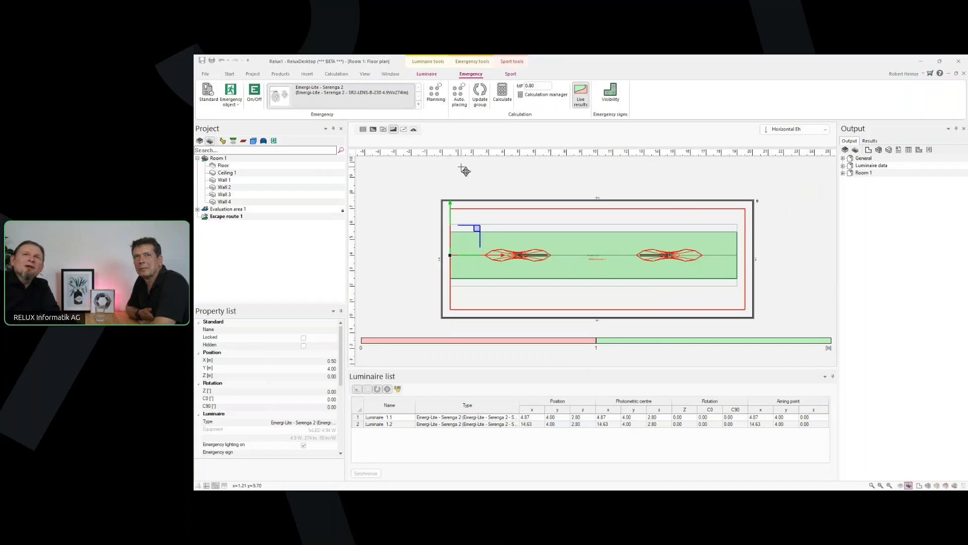
key("Escape")
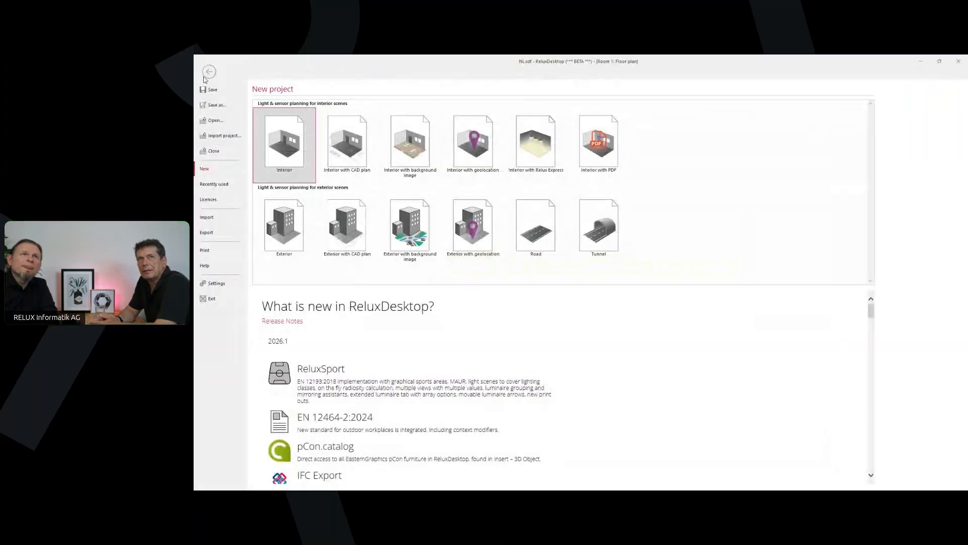
Step: Return to the floor plan of the NL.rdf project and hide its grid
left_click(206, 71)
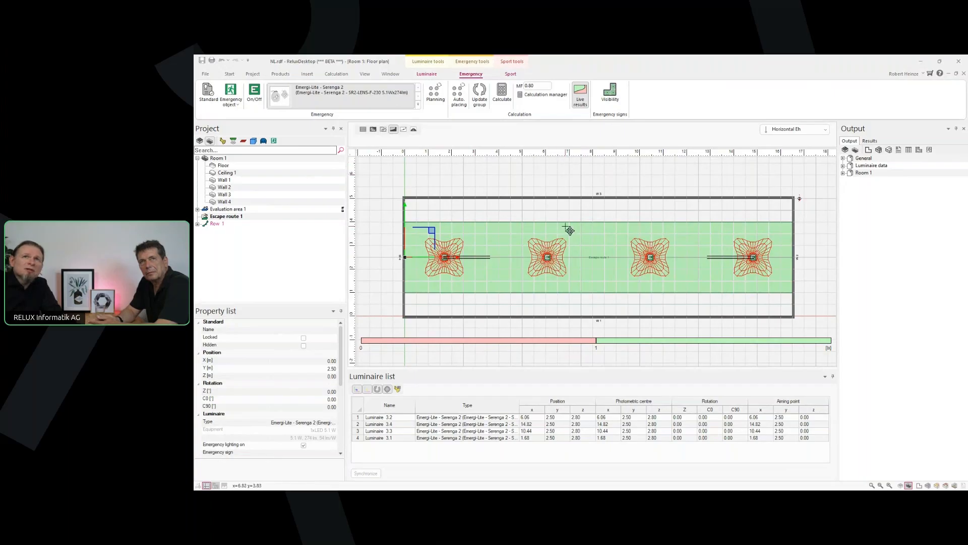
scroll(500, 246, "up", 2)
middle_click_drag(464, 226, 489, 195)
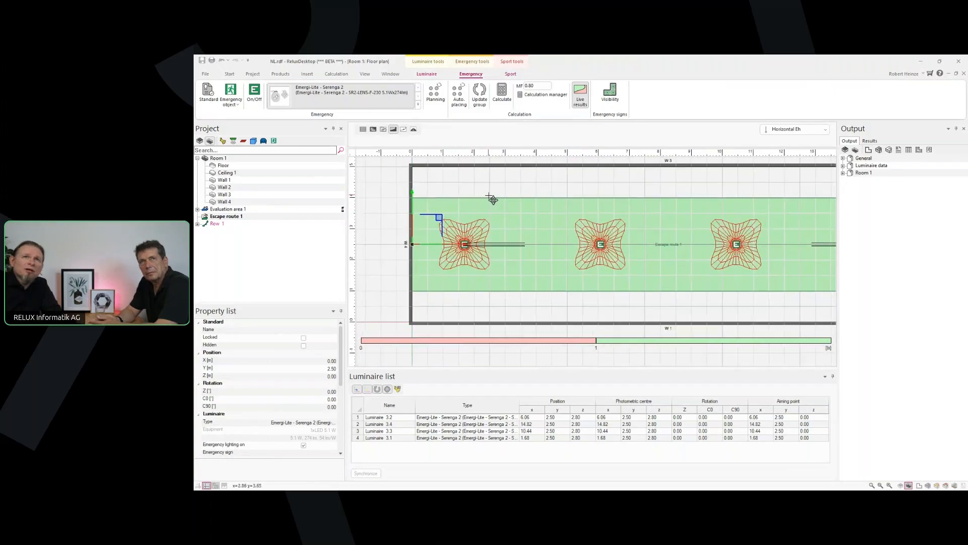
scroll(521, 216, "down", 1)
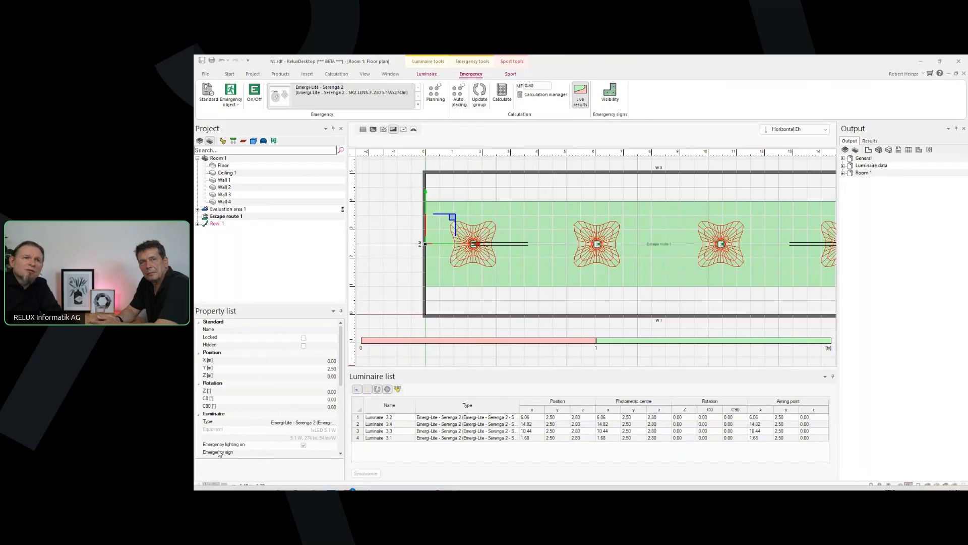
left_click(209, 485)
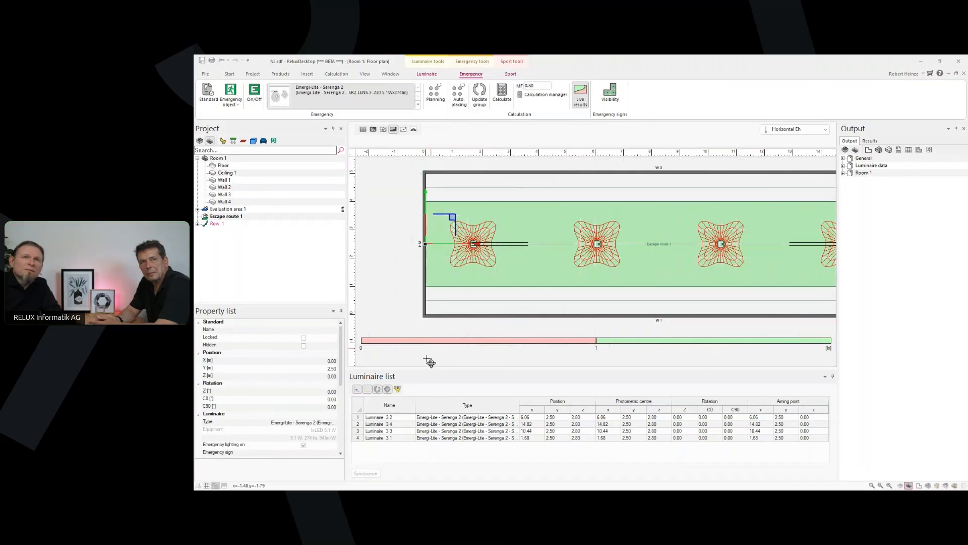
Step: Change the project's emergency lighting standard to the pre-2024 CEN EN 1838 edition and apply it
scroll(426, 240, "up", 2)
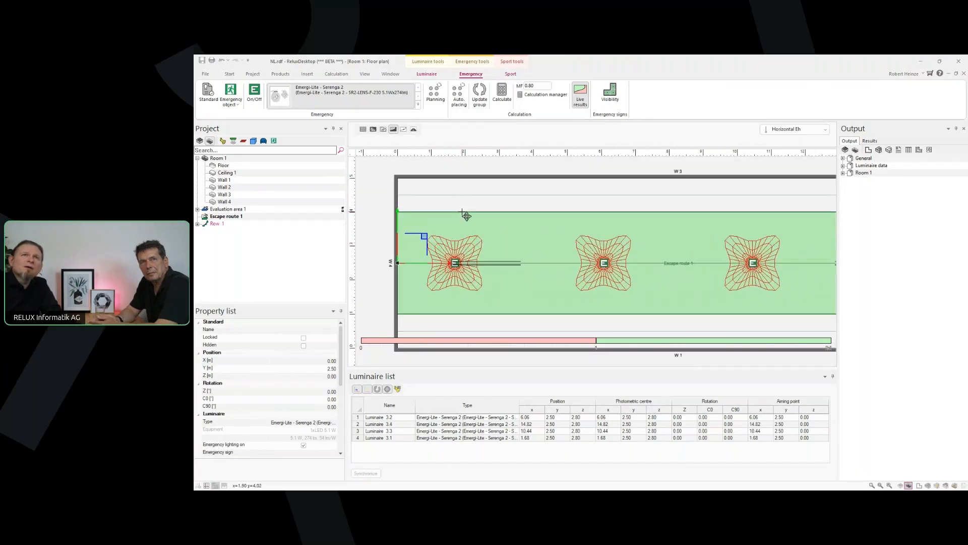
middle_click_drag(464, 211, 451, 198)
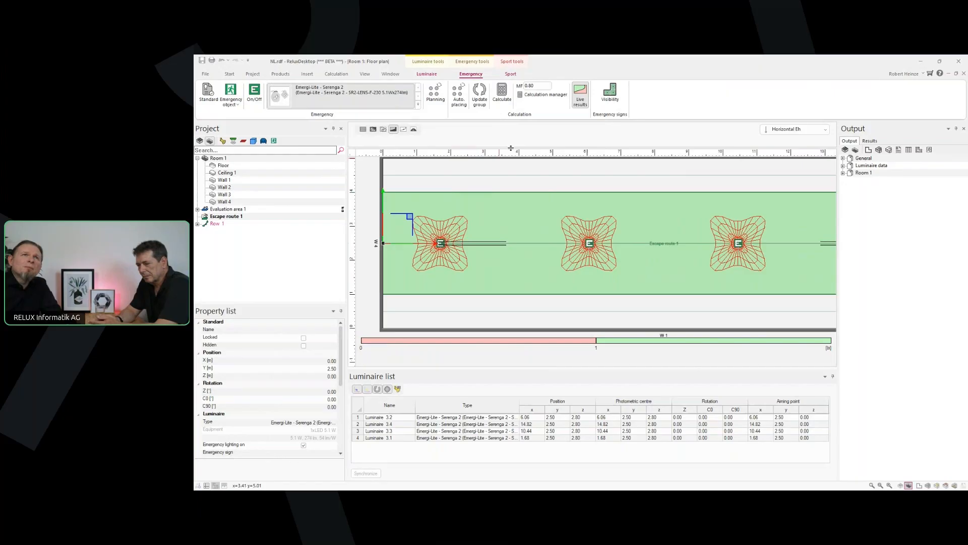
scroll(616, 277, "down", 3)
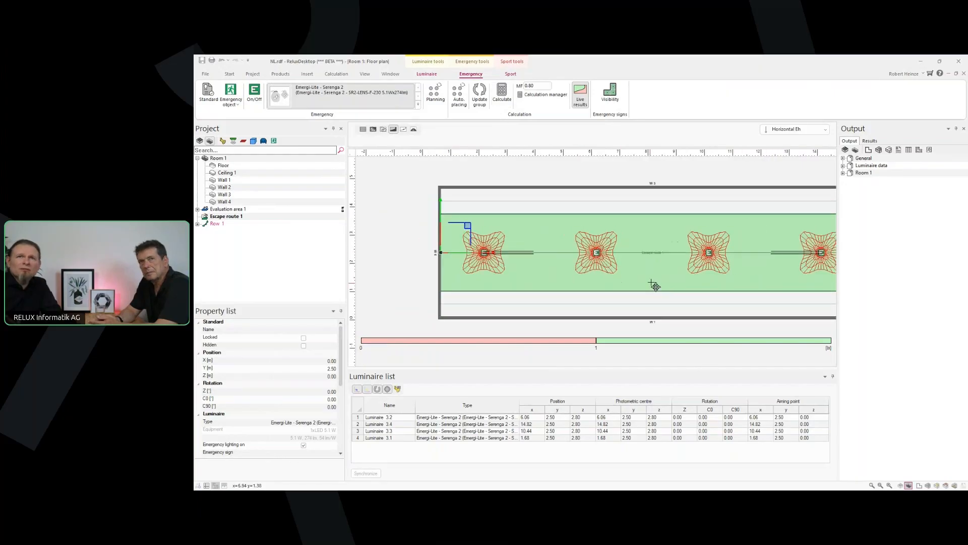
middle_click_drag(596, 275, 610, 276)
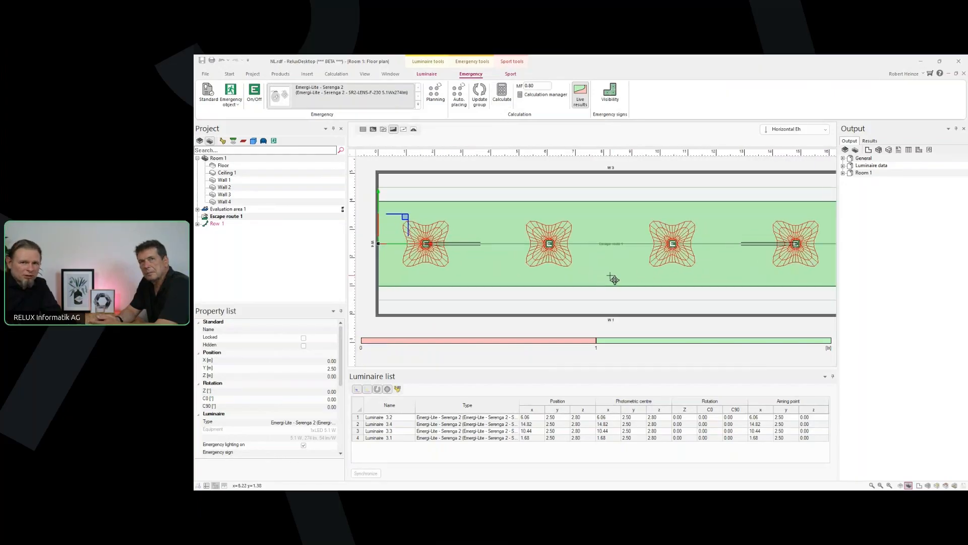
left_click(208, 94)
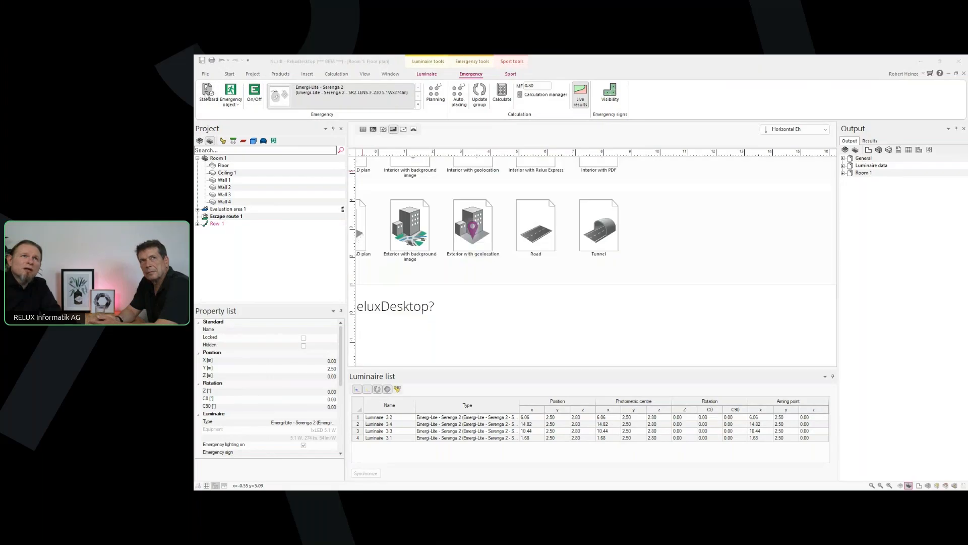
left_click(274, 92)
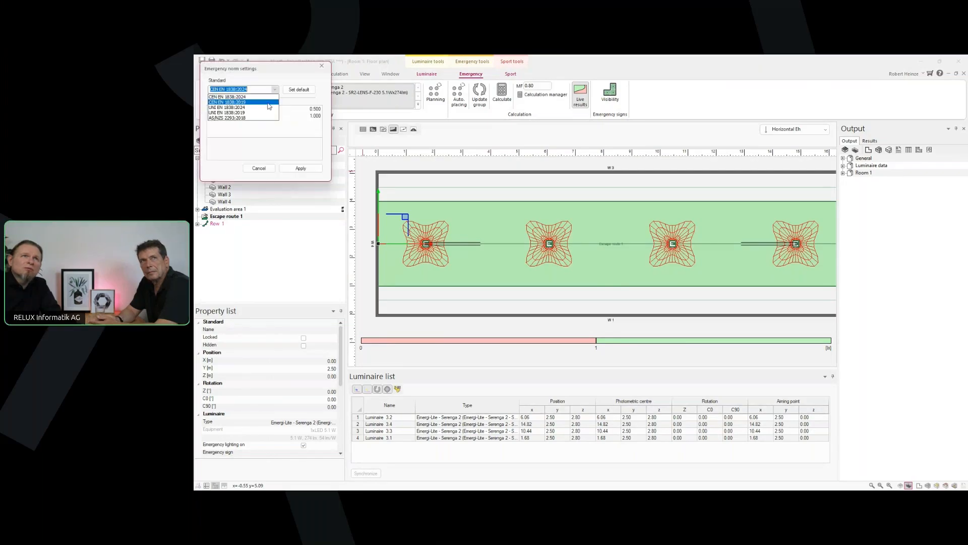
left_click(262, 104)
left_click(300, 168)
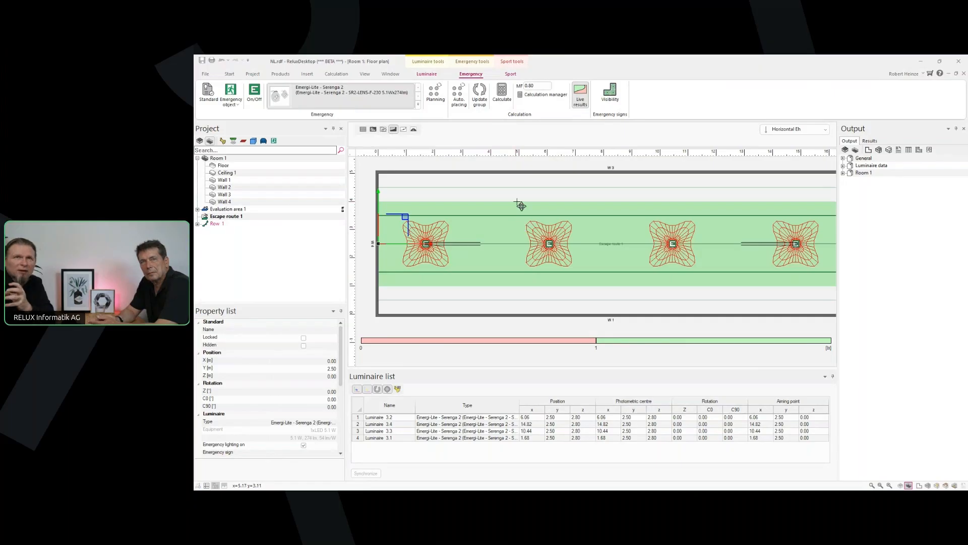
Step: Update the luminaire group to match the changed standard and switch the live results off and on again
left_click(480, 94)
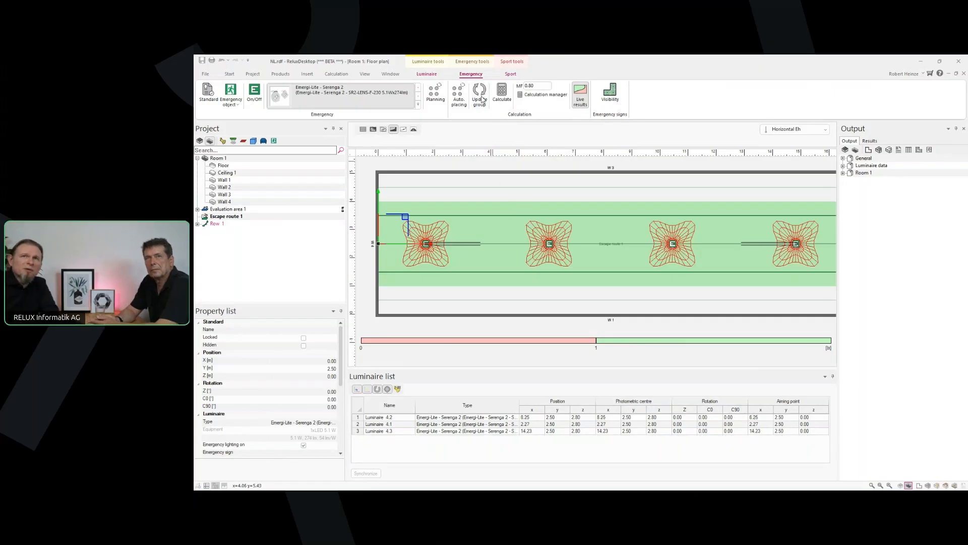
middle_click_drag(601, 203, 580, 206)
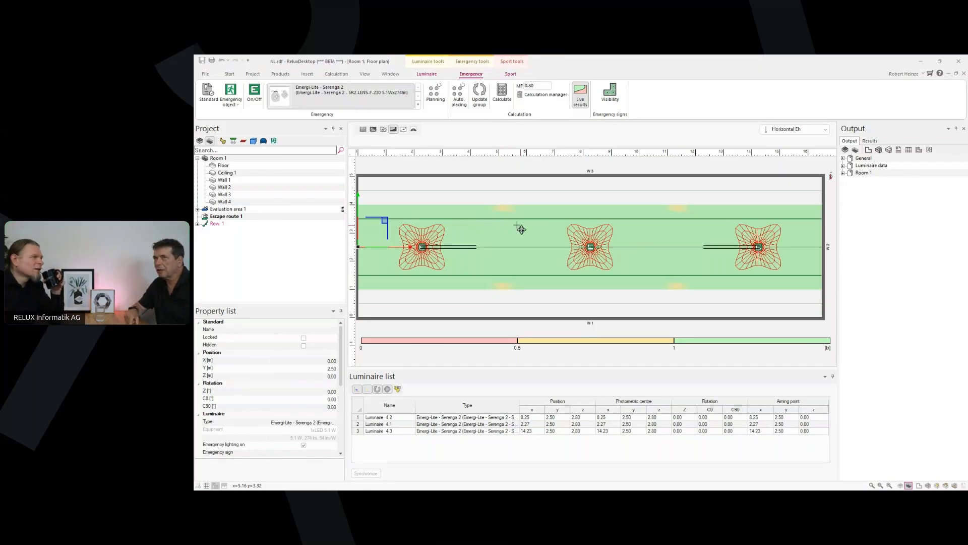
left_click(581, 103)
left_click(581, 98)
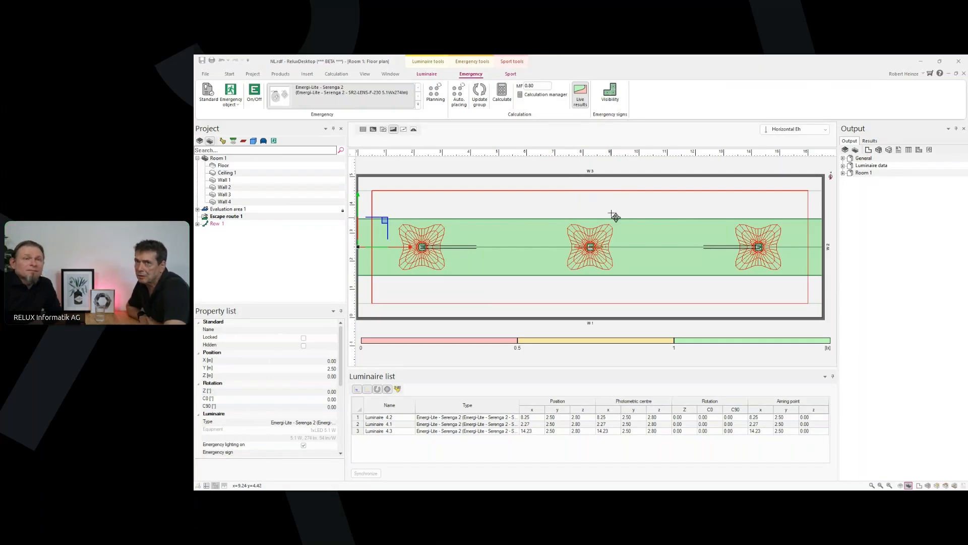
Step: Set the emergency lighting standard back to CEN EN 1838:2024 and update the luminaire group along Escape route 1
scroll(614, 237, "down", 1)
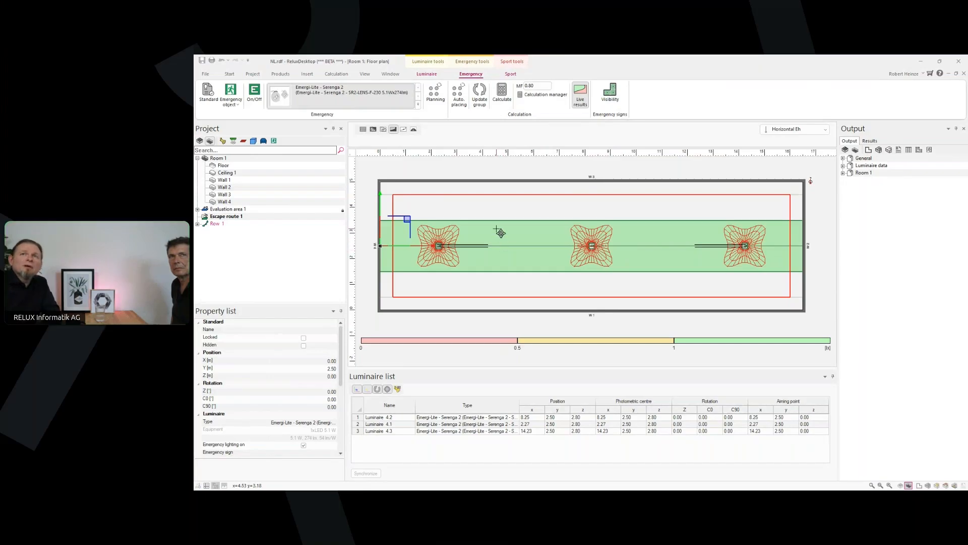
left_click(213, 100)
left_click(274, 89)
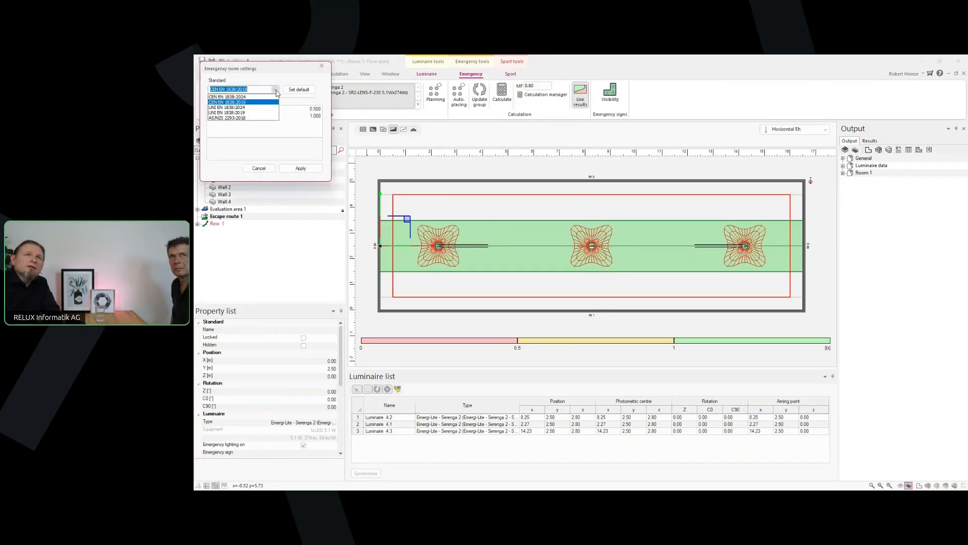
left_click(271, 97)
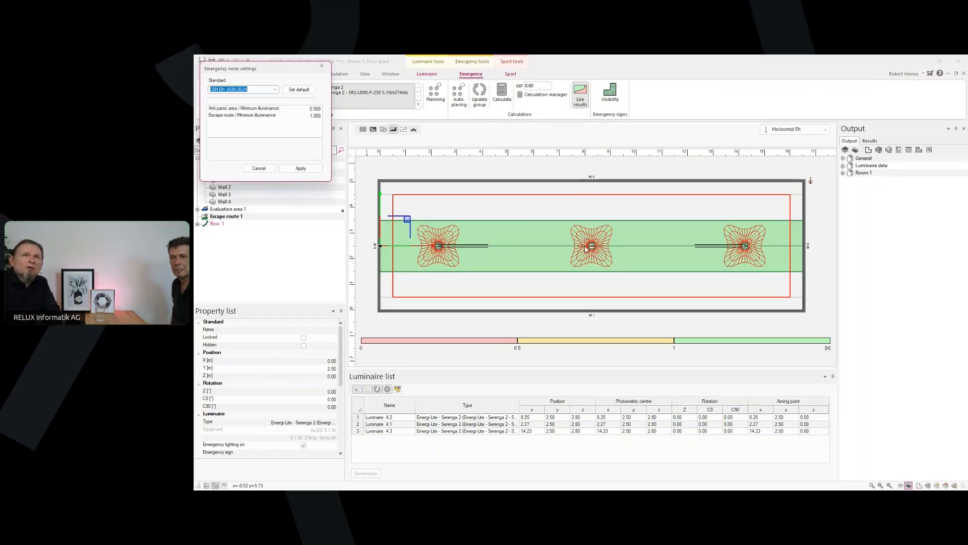
left_click(309, 168)
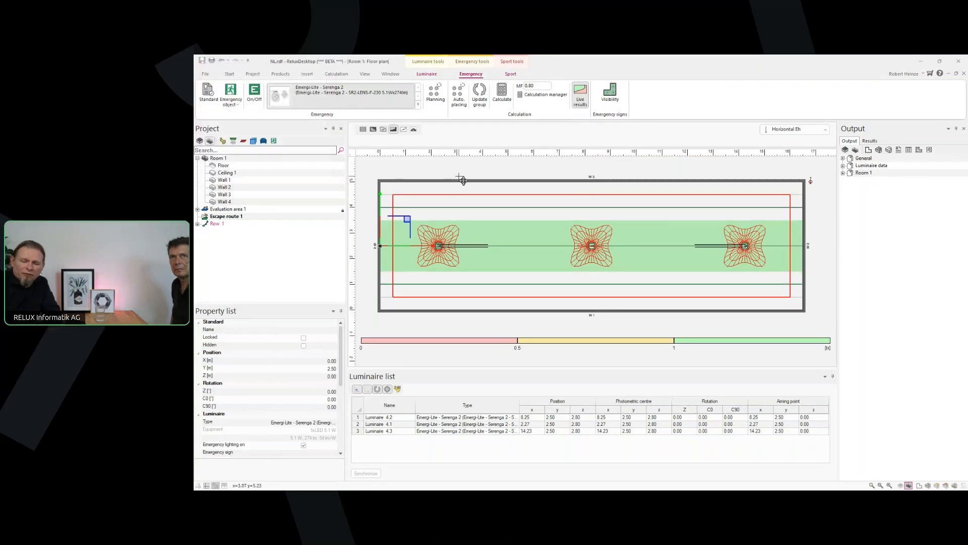
left_click(479, 100)
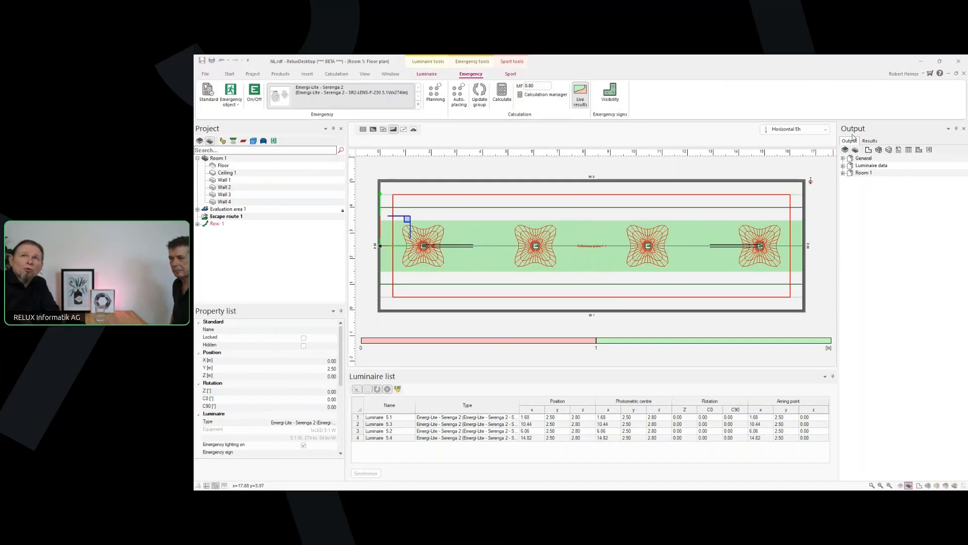
Step: Expand Room 1's project description in the output and run the emergency lighting calculation
left_click(843, 172)
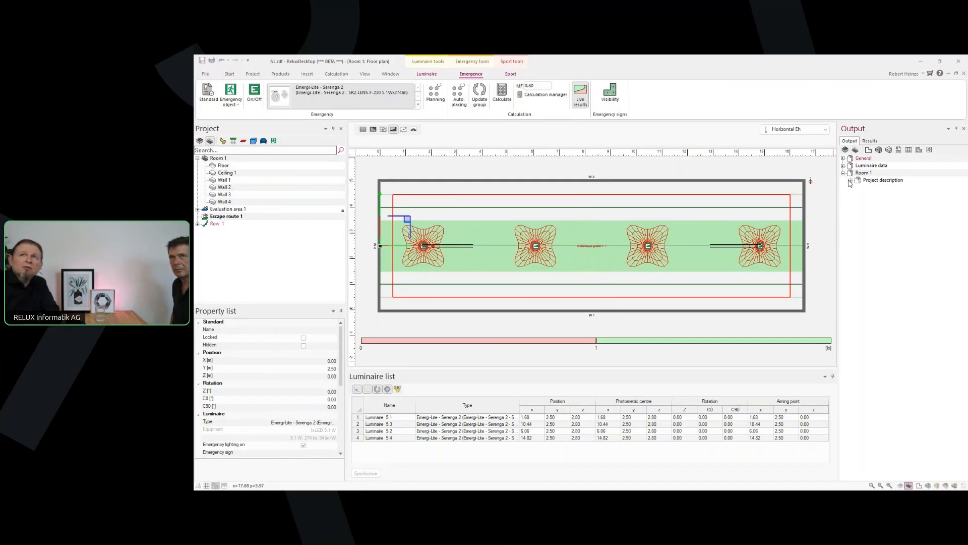
left_click(850, 180)
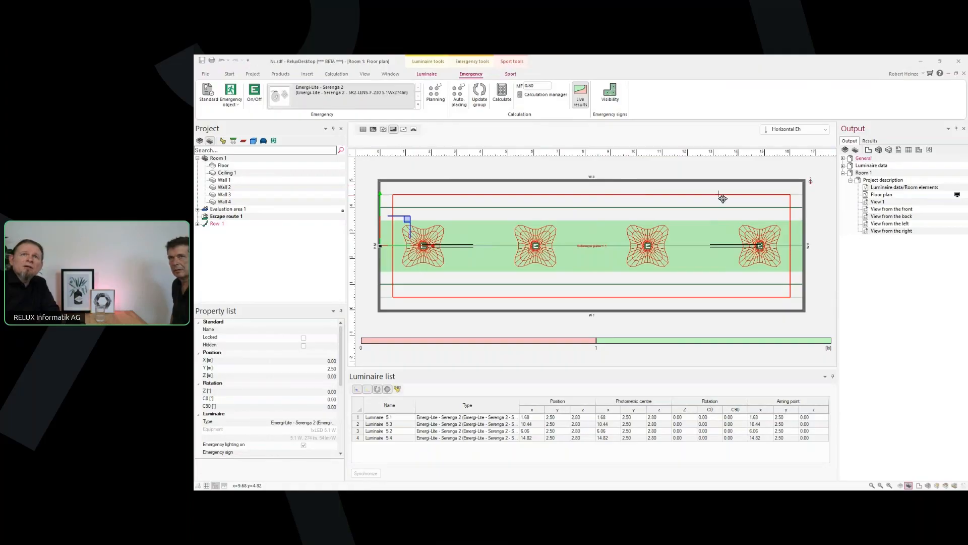
left_click(502, 91)
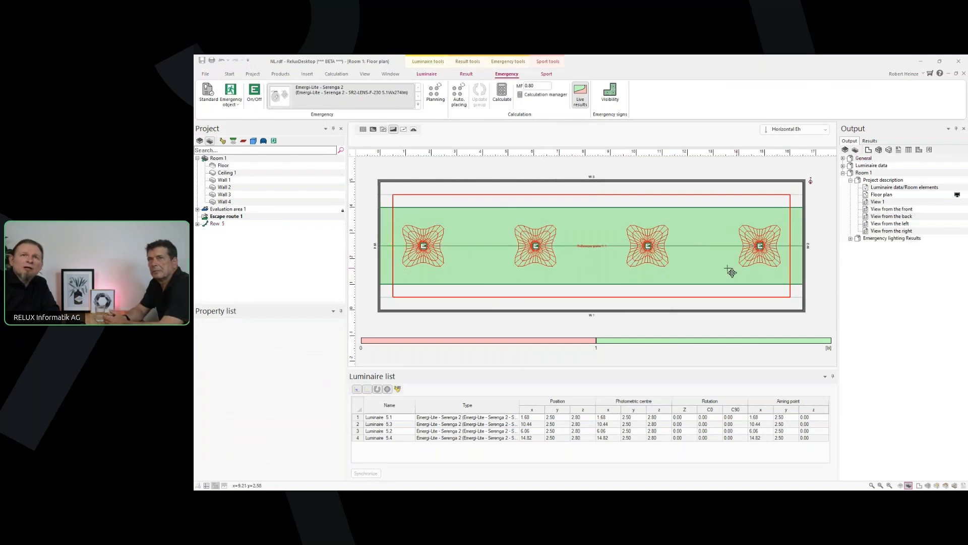
Step: Open Room 1's emergency lighting result overview and examine the norm, maximum intensity, and Escape route 1's illuminance and uniformity against their limits
left_click(851, 239)
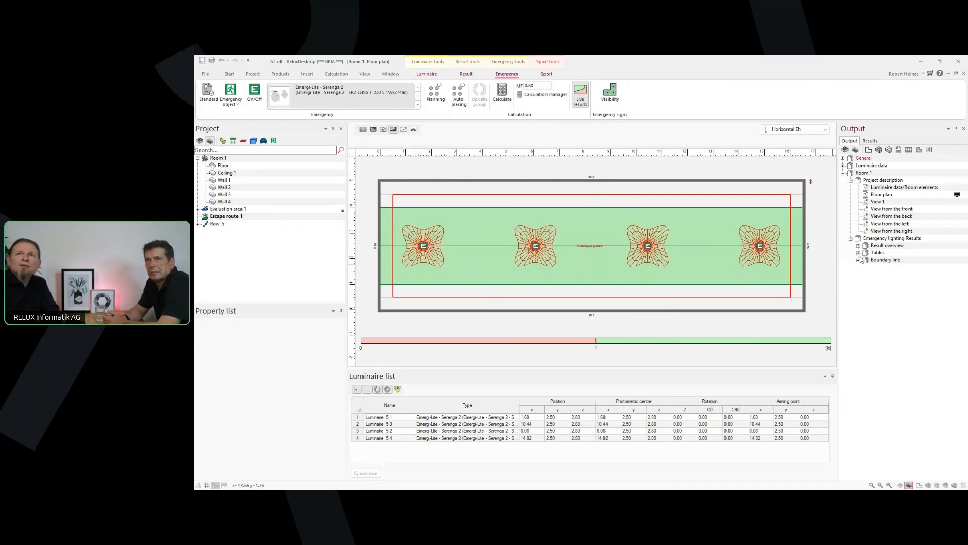
left_click(858, 245)
left_click(888, 253)
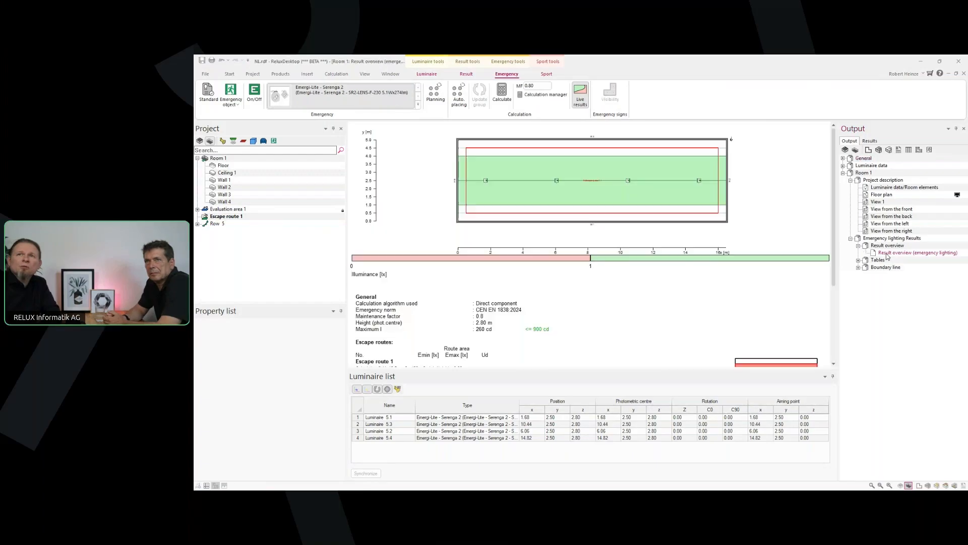
scroll(608, 254, "down", 4)
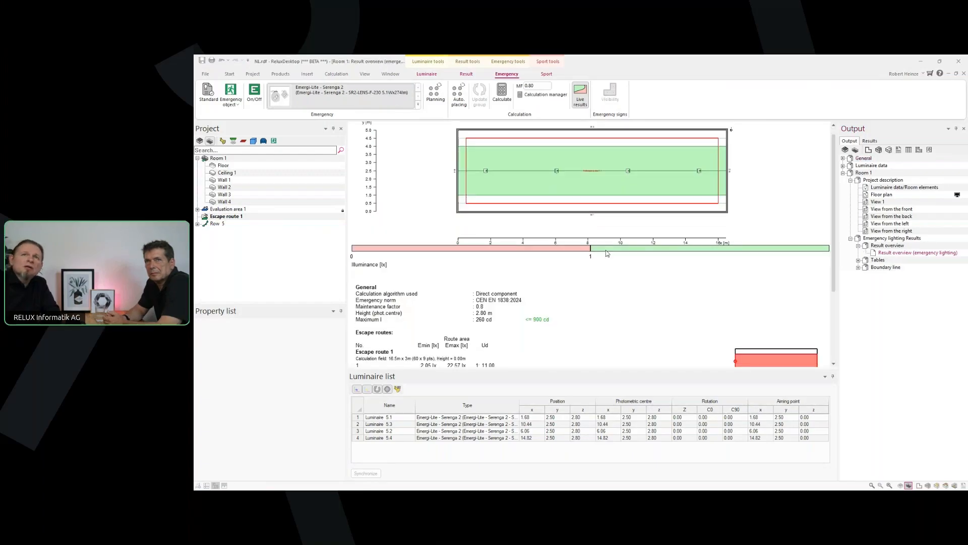
scroll(608, 253, "down", 1)
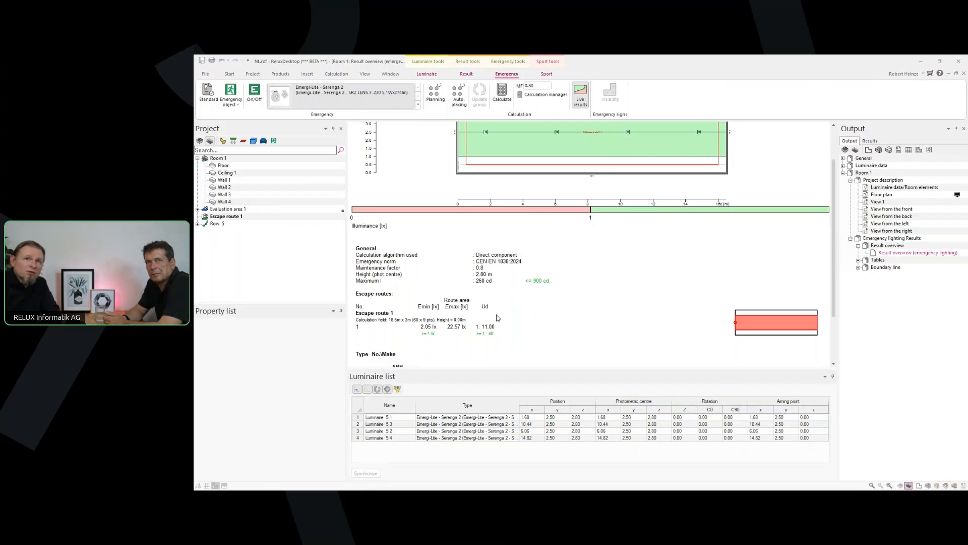
scroll(498, 318, "up", 1)
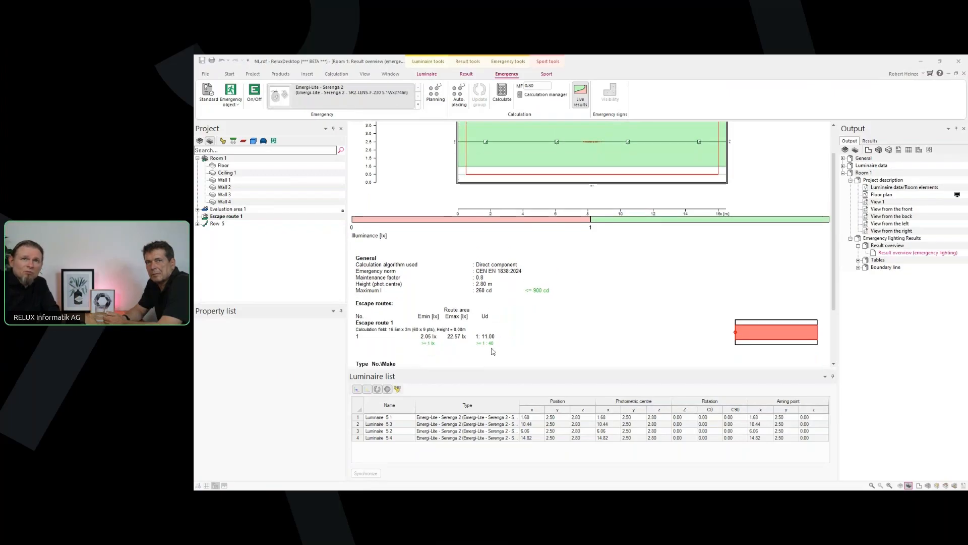
scroll(515, 346, "up", 1)
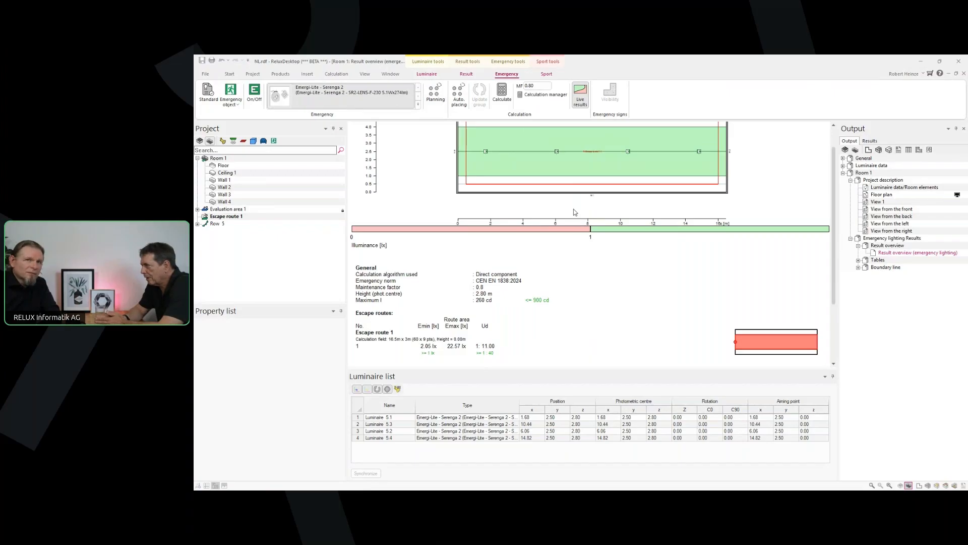
scroll(559, 246, "down", 4)
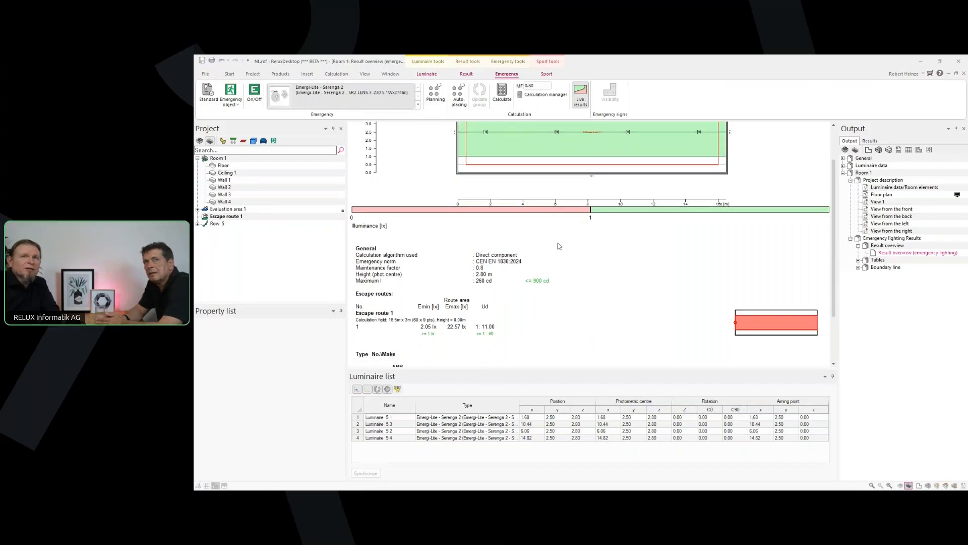
scroll(559, 246, "up", 5)
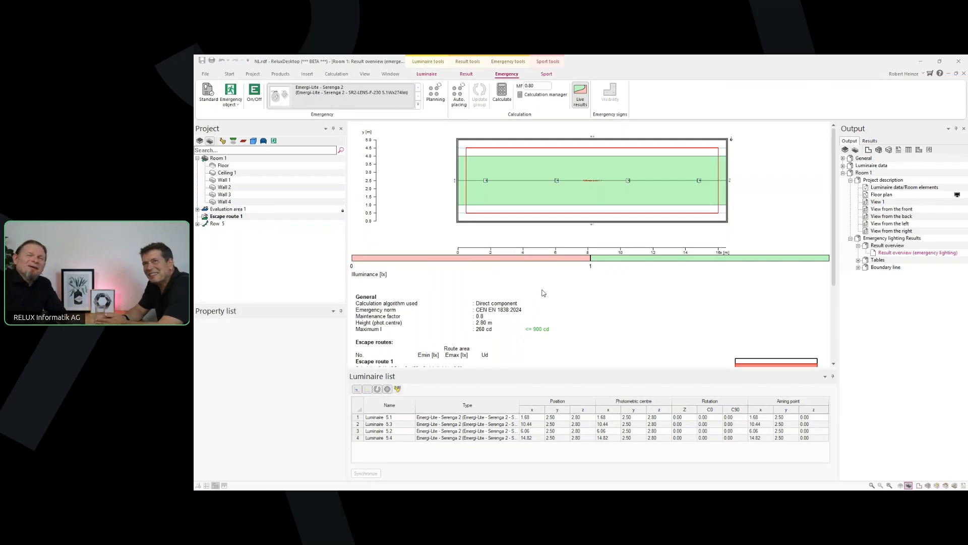
scroll(538, 295, "down", 1)
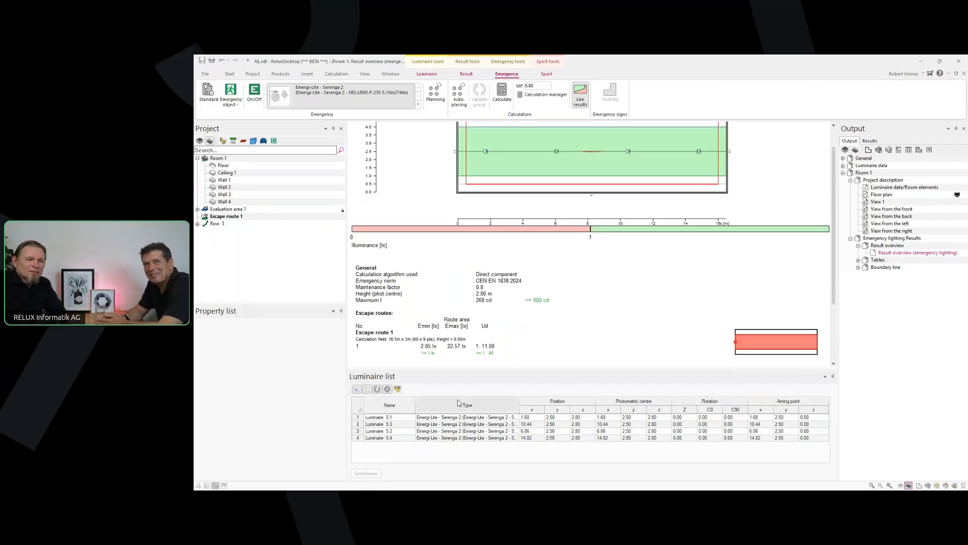